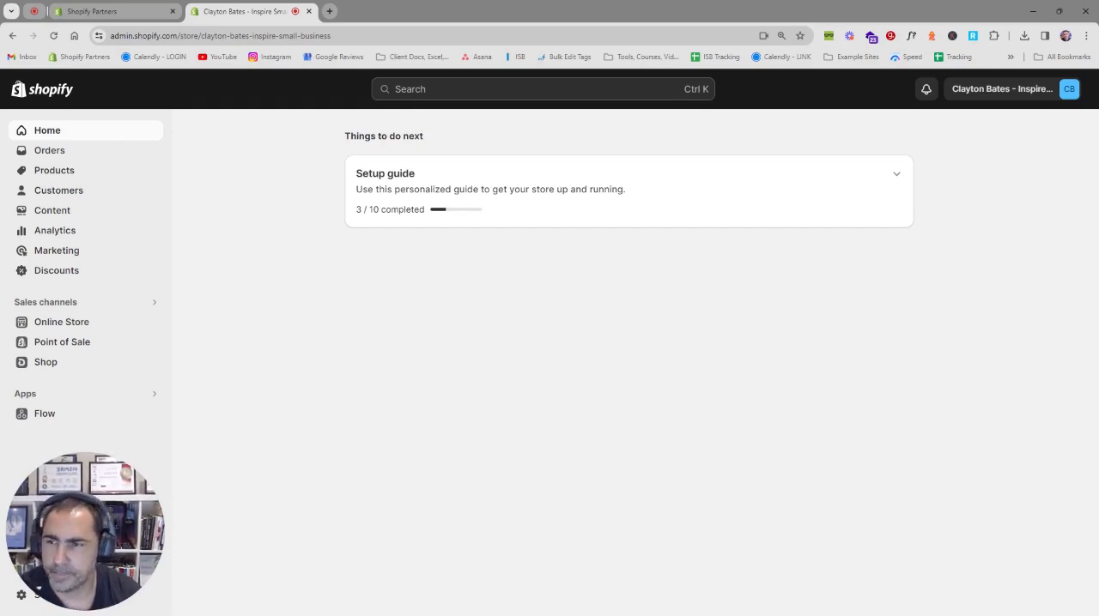
Step: Delete the existing Homepage collection from the store's product collections
click(75, 173)
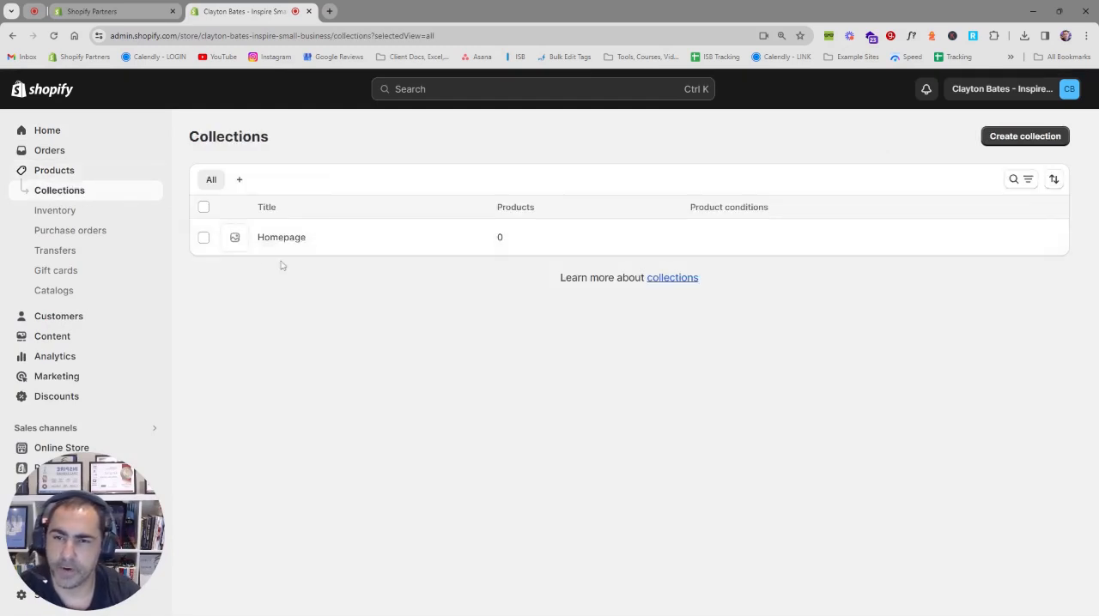
click(204, 239)
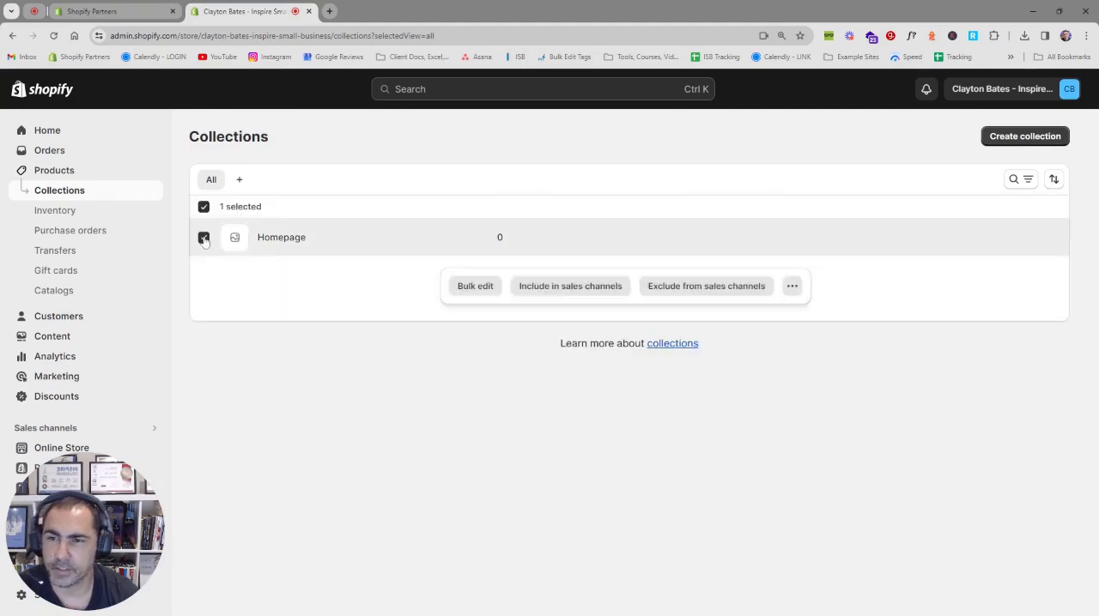
click(791, 286)
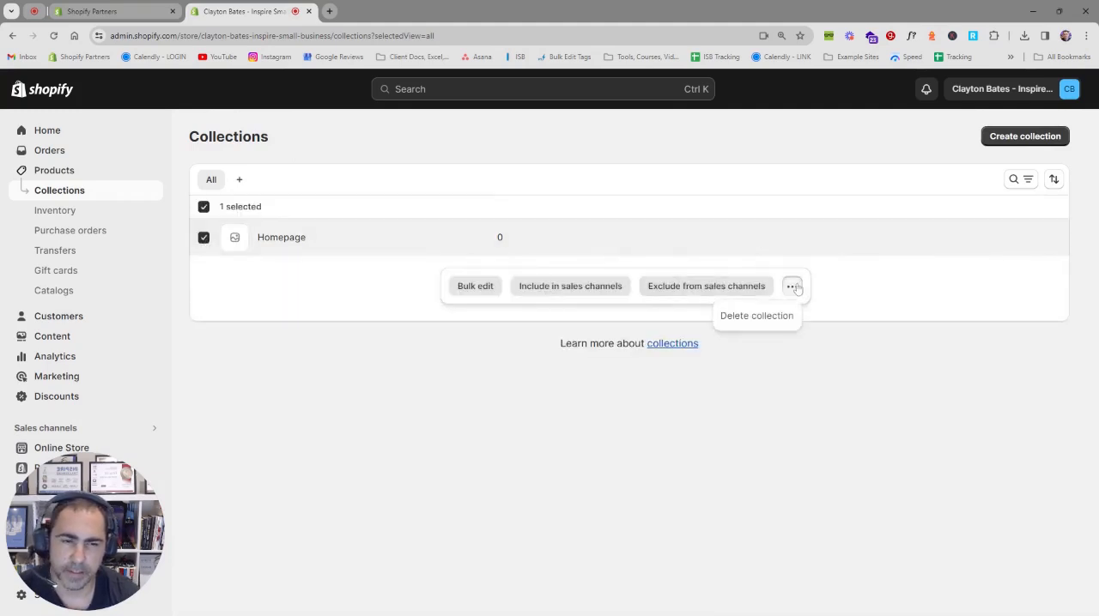
click(753, 315)
click(742, 382)
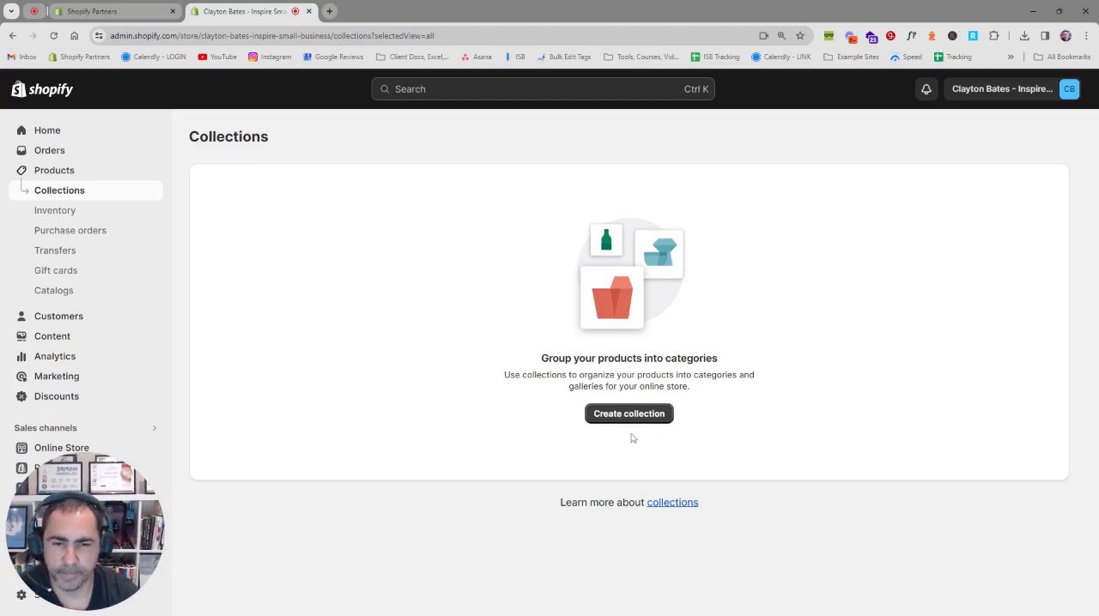
Step: Start a new collection with the title "Test" and the description "Test"
click(613, 415)
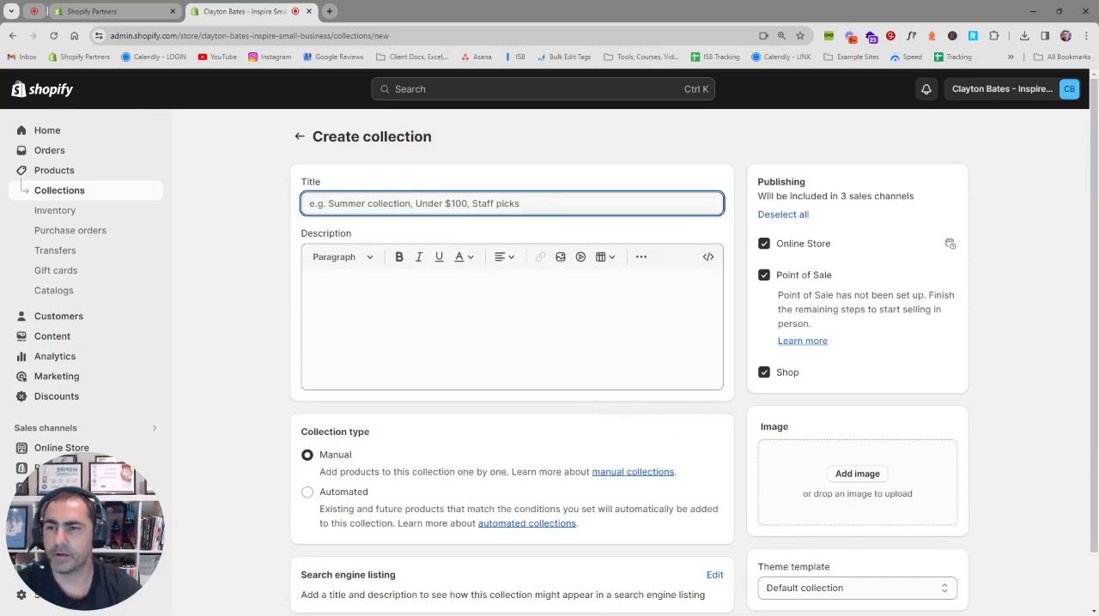
text(Test)
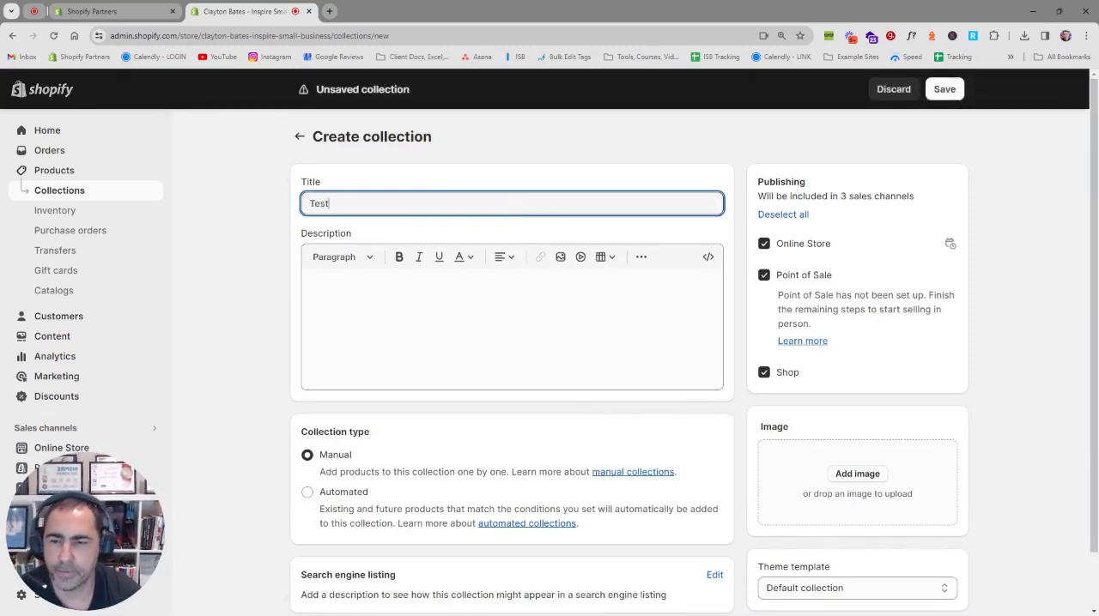
key(Tab)
key(shift+Tab)
key(Right)
key(Tab)
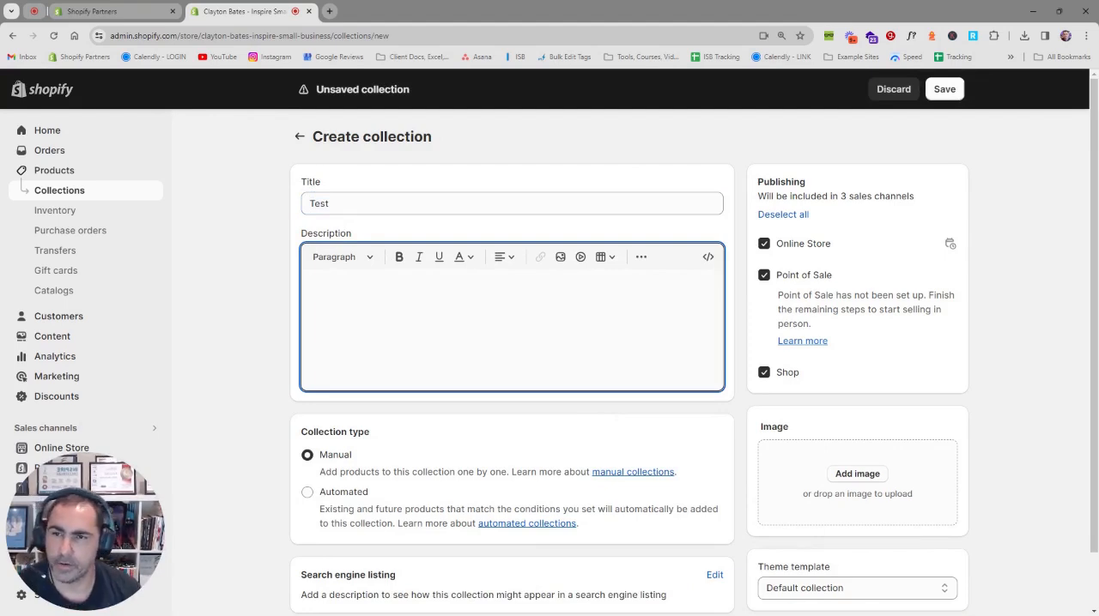
text(Tes)
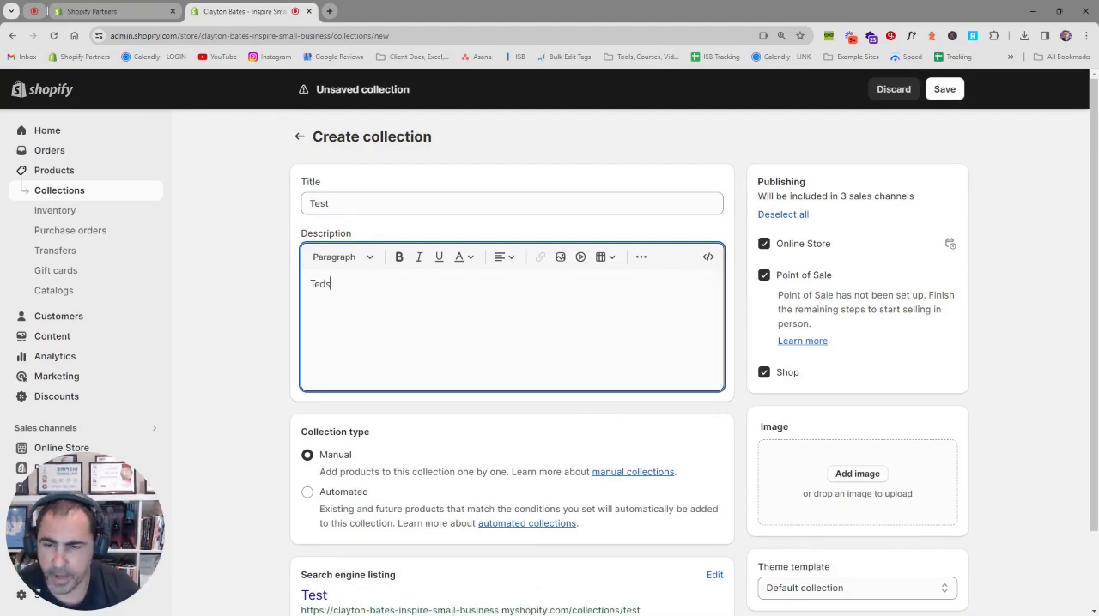
text(t)
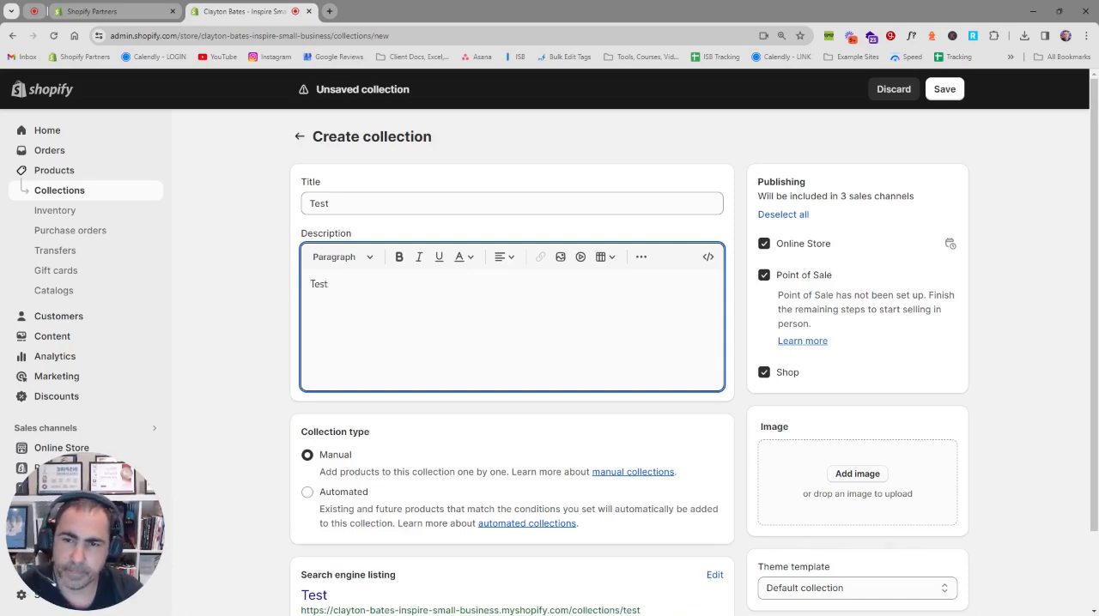
Step: Look over the text colour and alignment options for the word in the collection description
drag(330, 284, 307, 285)
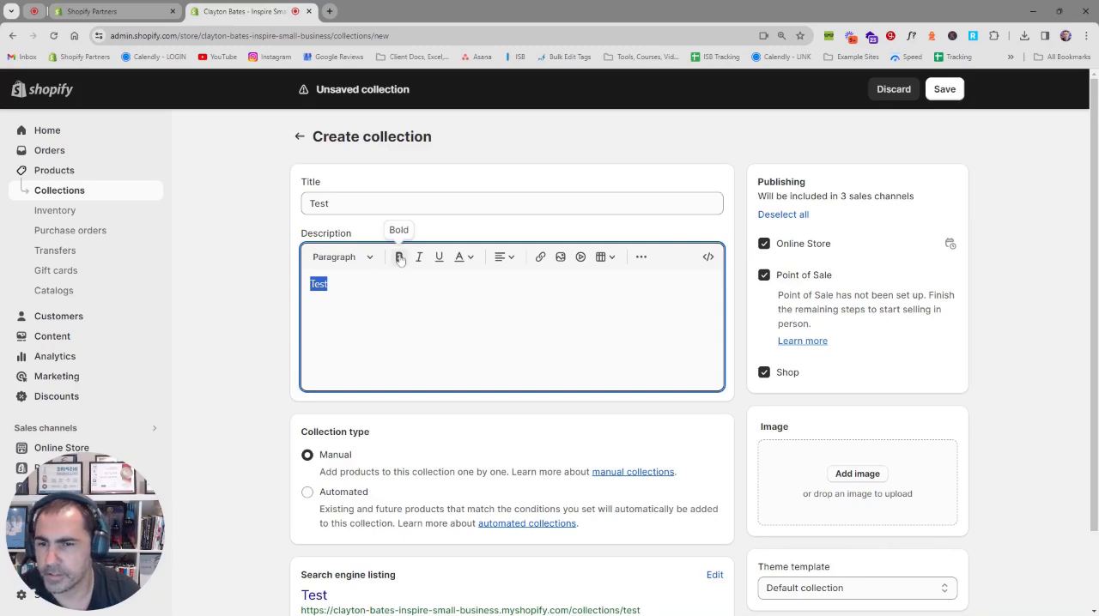
click(468, 257)
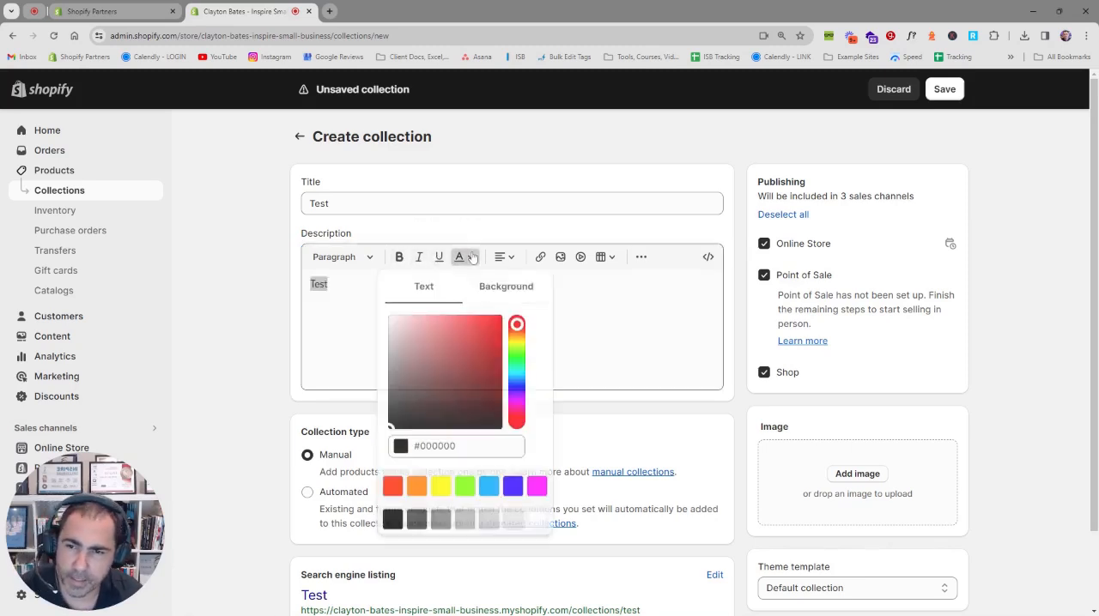
click(464, 257)
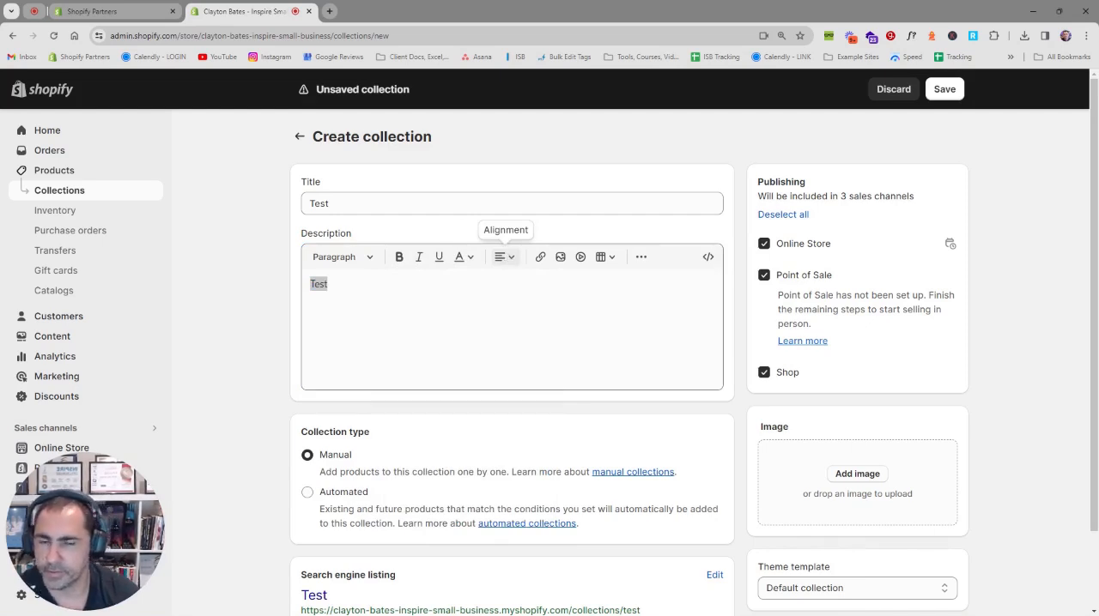
click(504, 257)
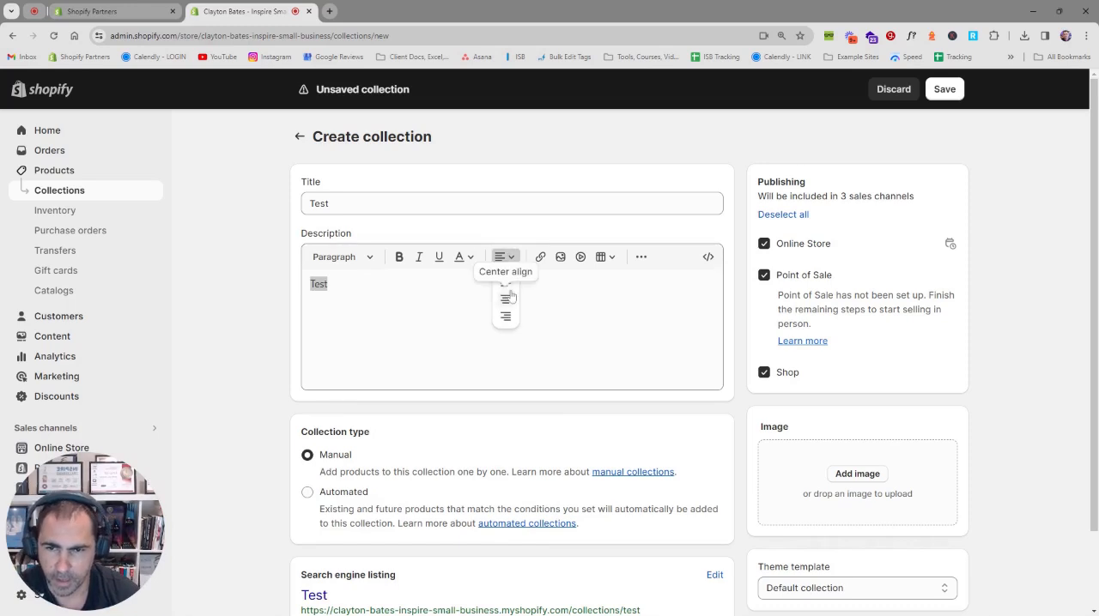
click(505, 284)
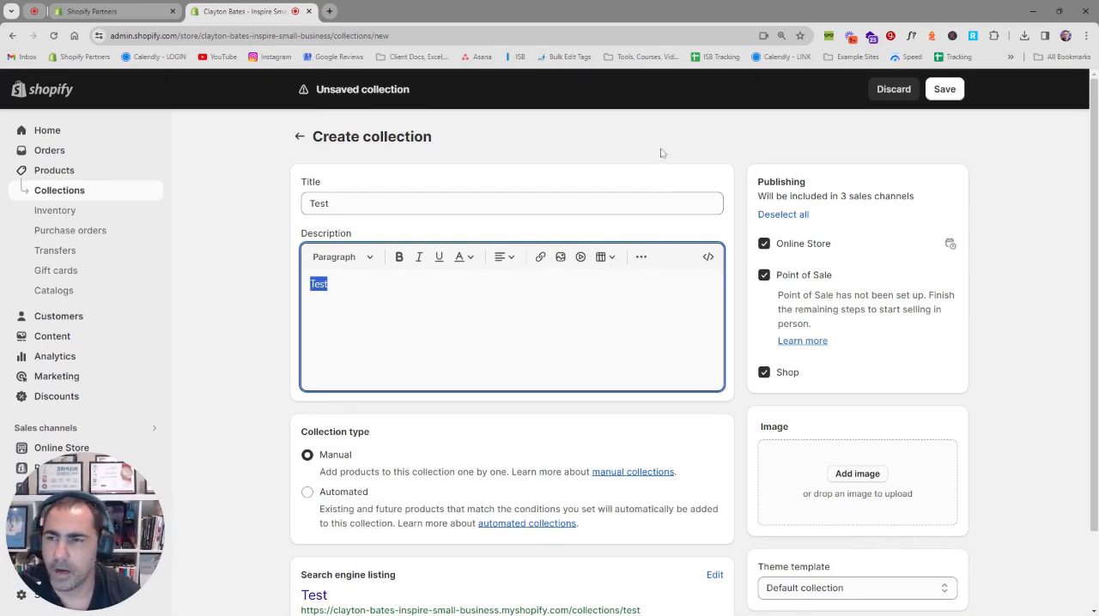
click(328, 284)
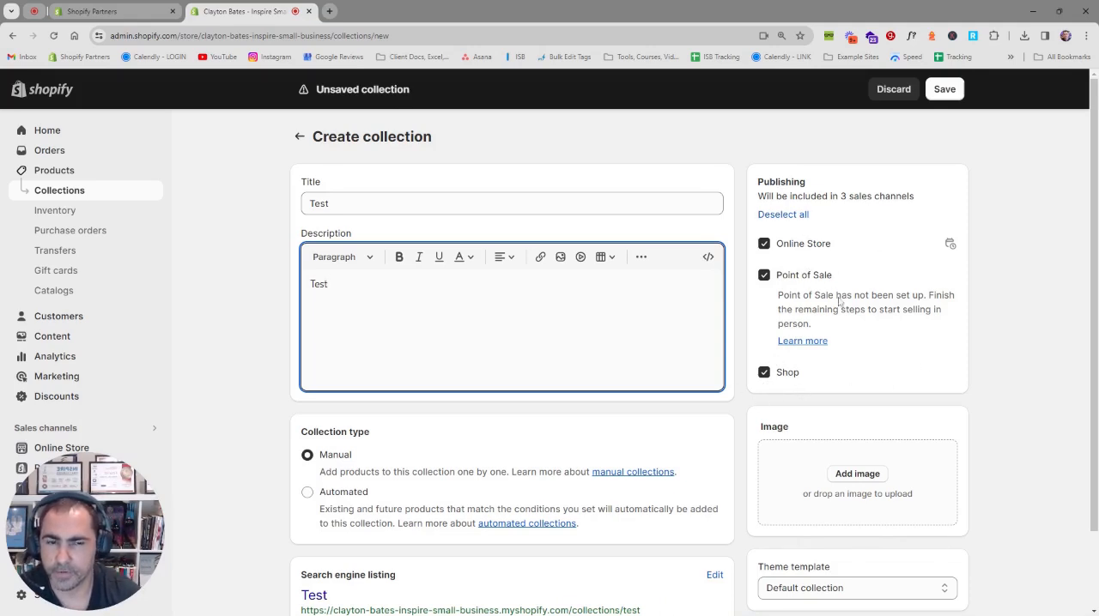
Step: Exclude the collection from the Shop and Point of Sale channels, publishing it only to the Online Store
click(787, 372)
click(804, 276)
drag(845, 249, 775, 246)
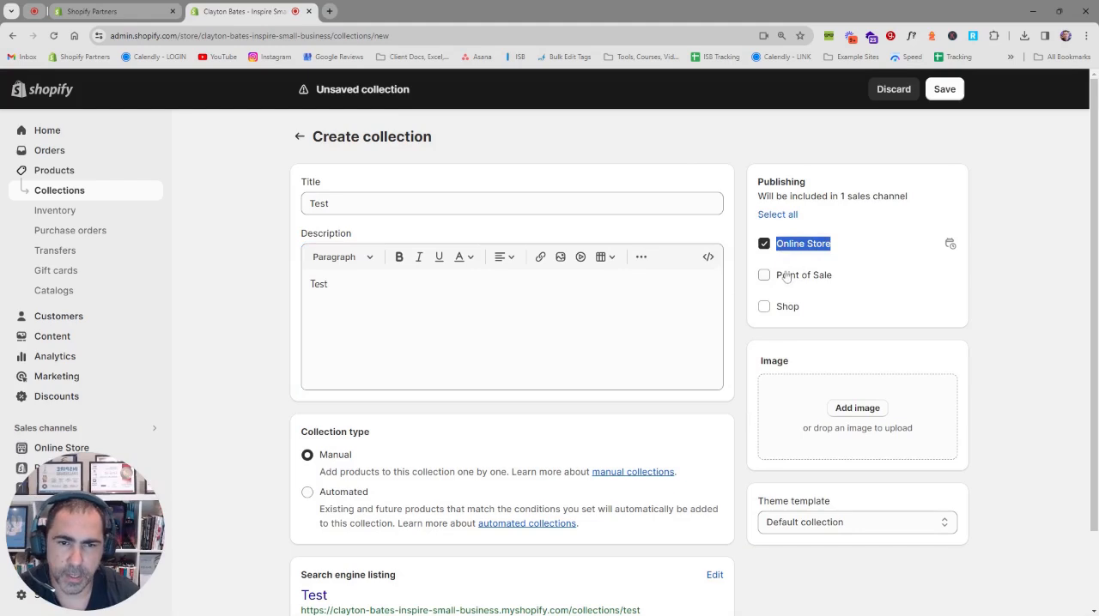
click(786, 276)
click(787, 276)
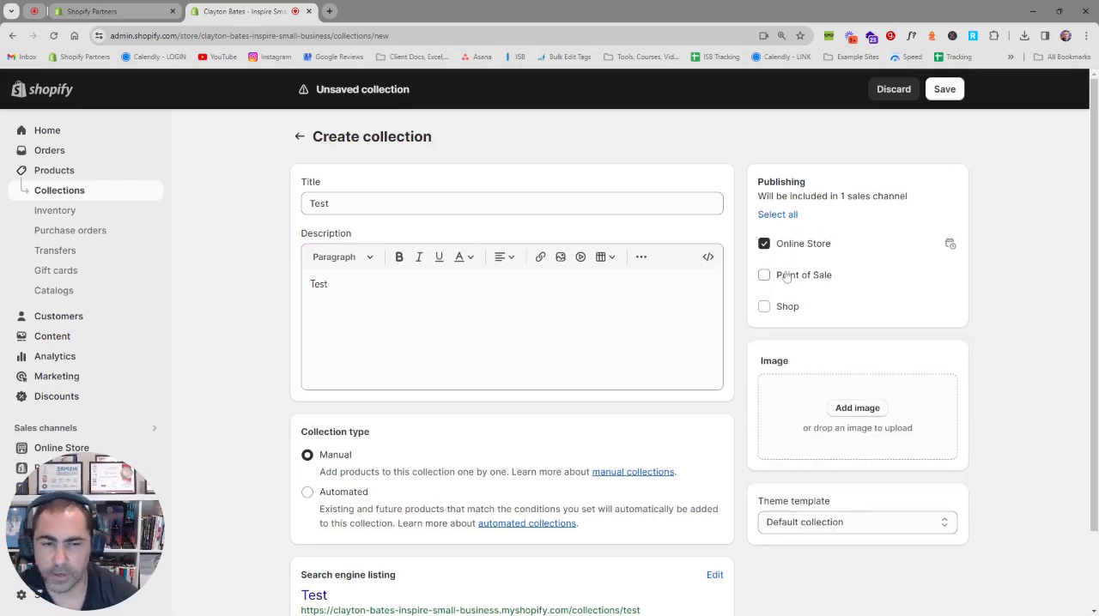
Step: Review the new collection's manual and automated type settings and its theme template choices
scroll(335, 369, down, 2)
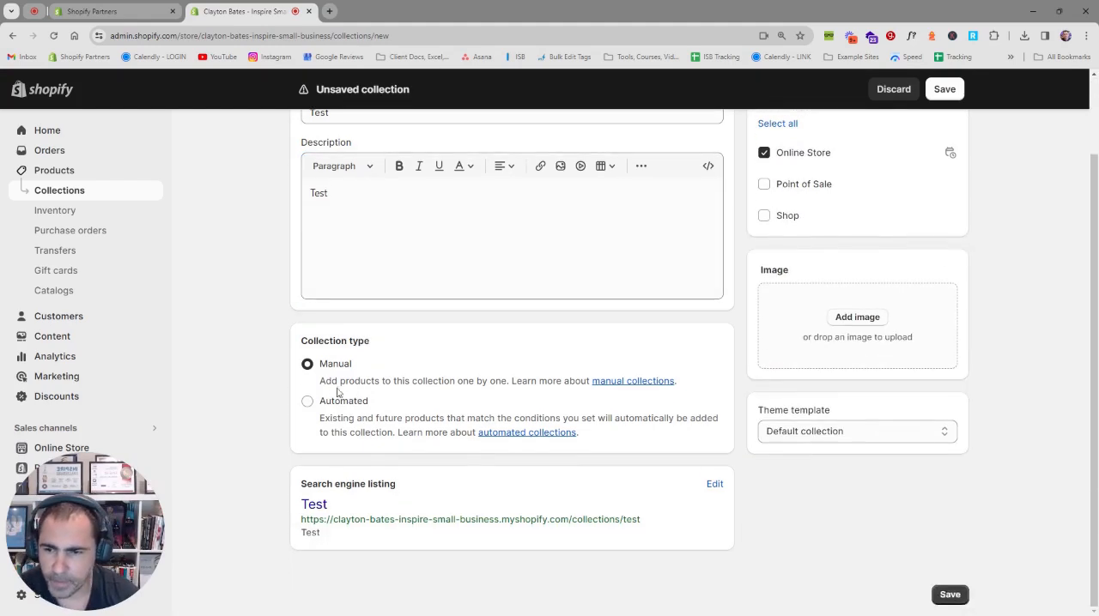
drag(383, 344, 282, 344)
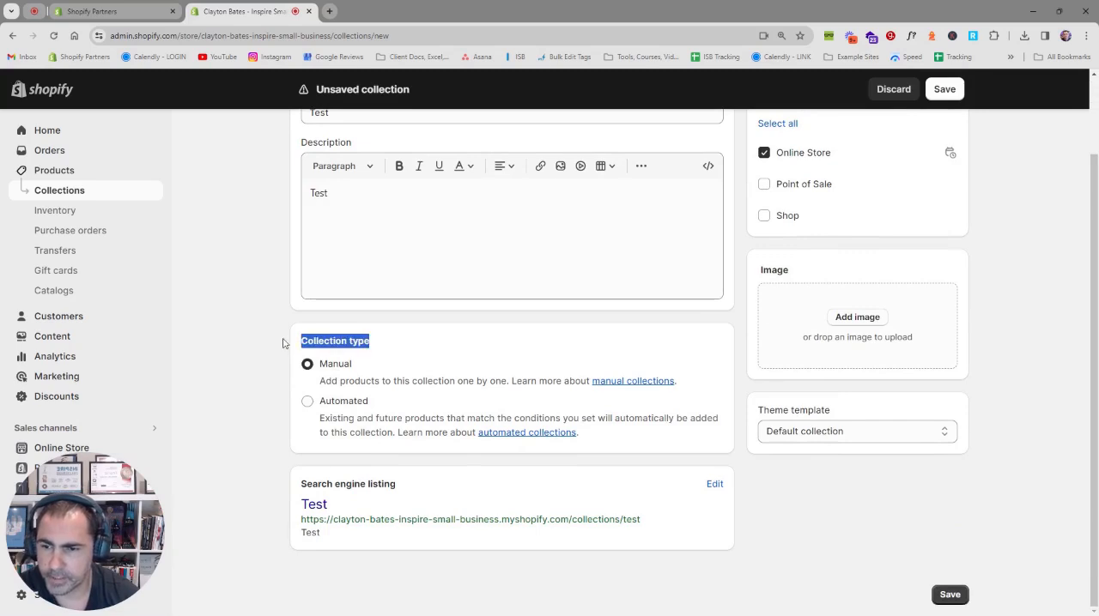
drag(368, 364, 314, 365)
click(396, 346)
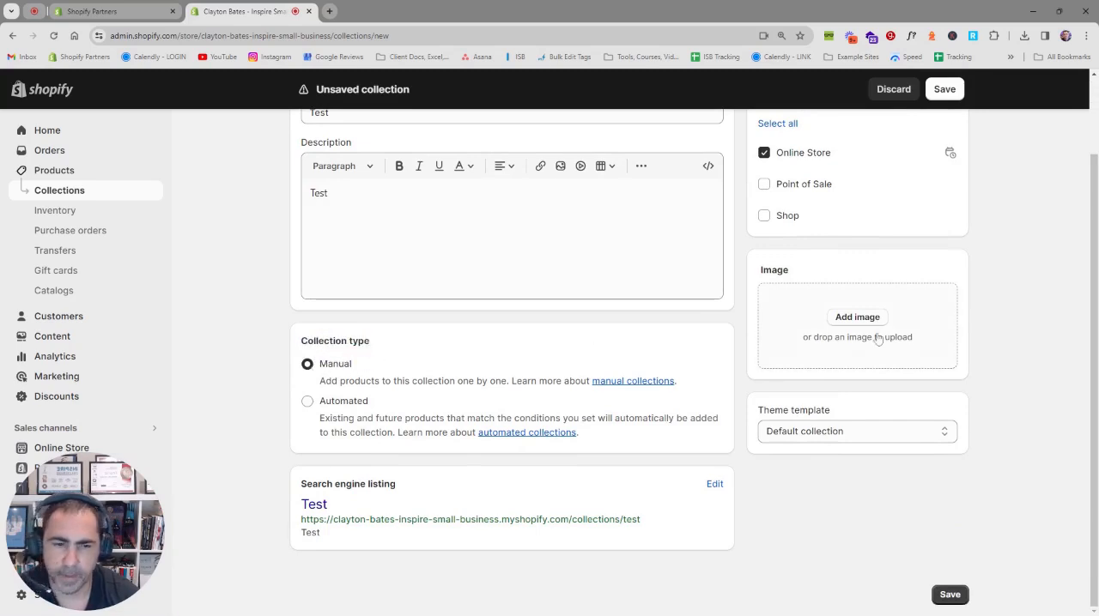
scroll(907, 416, up, 2)
click(862, 484)
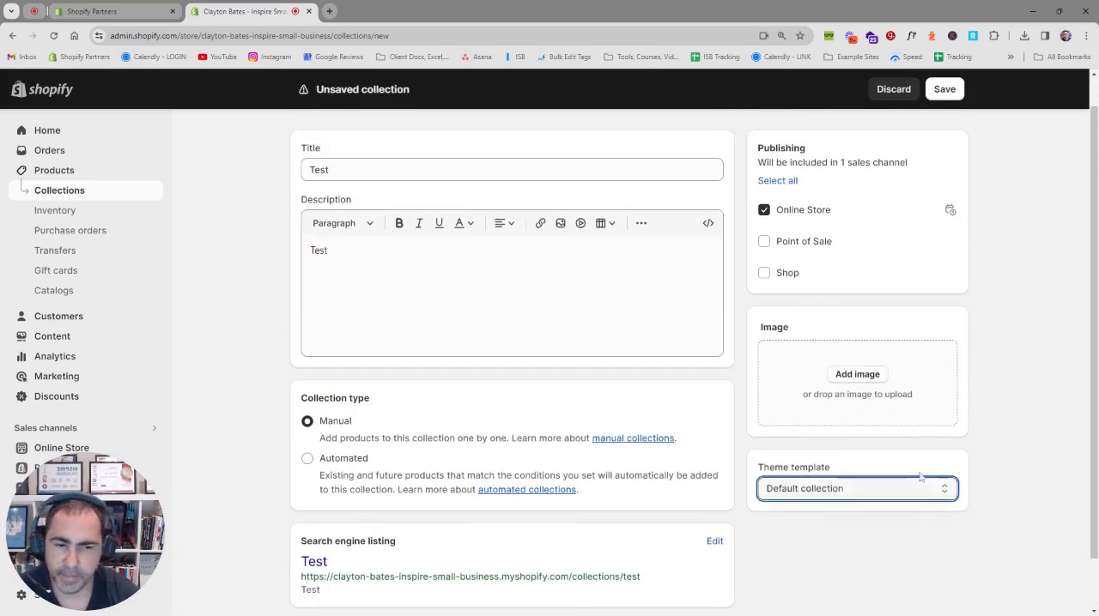
click(887, 461)
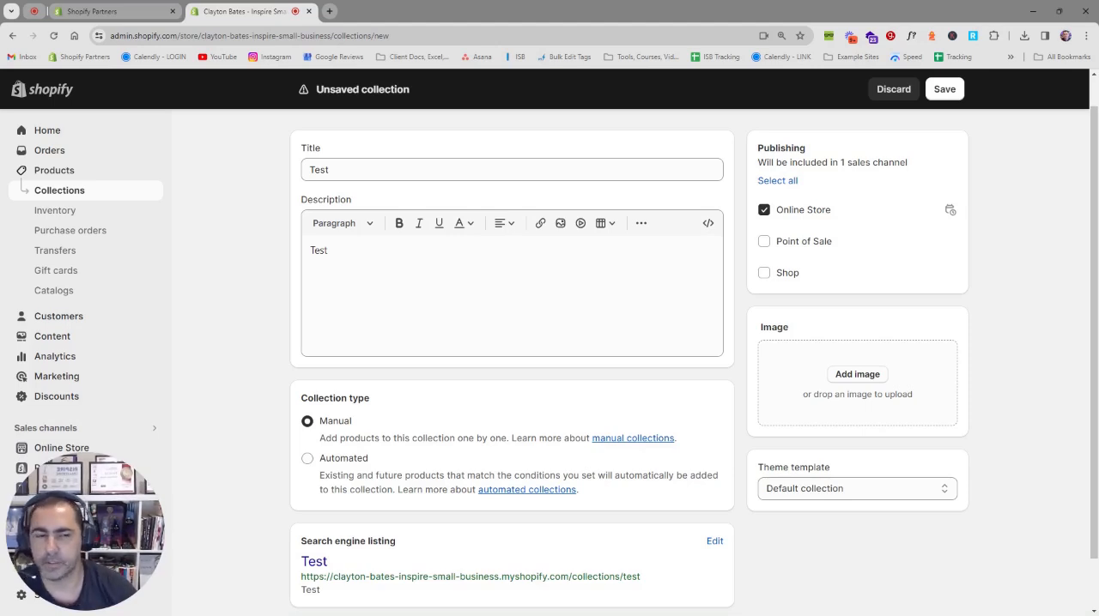
Step: Add the yellow Inspire Small Business T-shirt picture as the collection image and save the collection
click(861, 378)
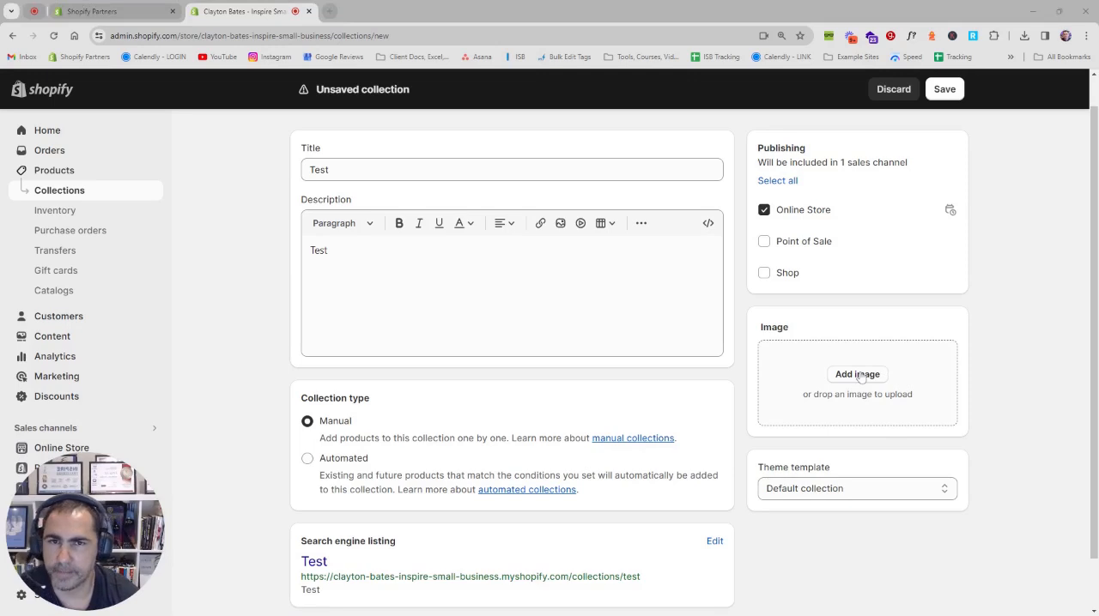
key(Escape)
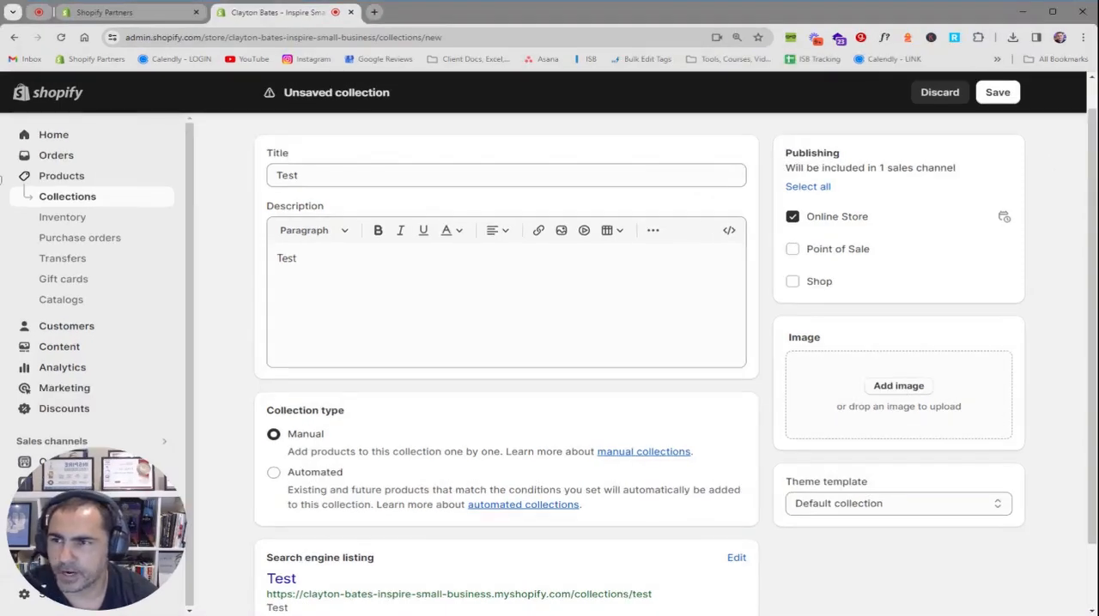
drag(1, 180, 880, 410)
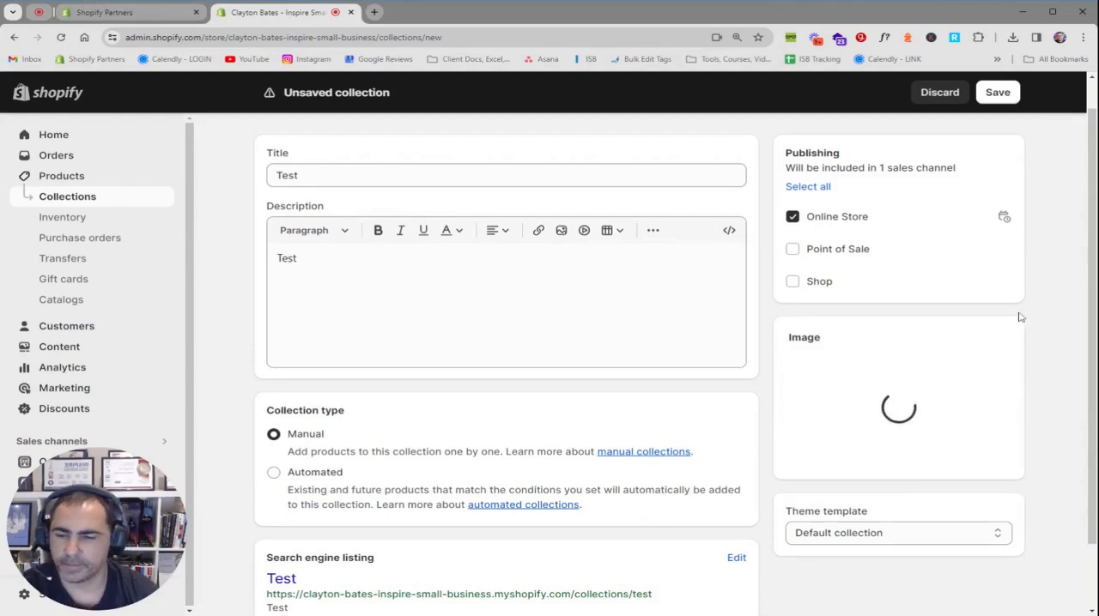
click(1053, 13)
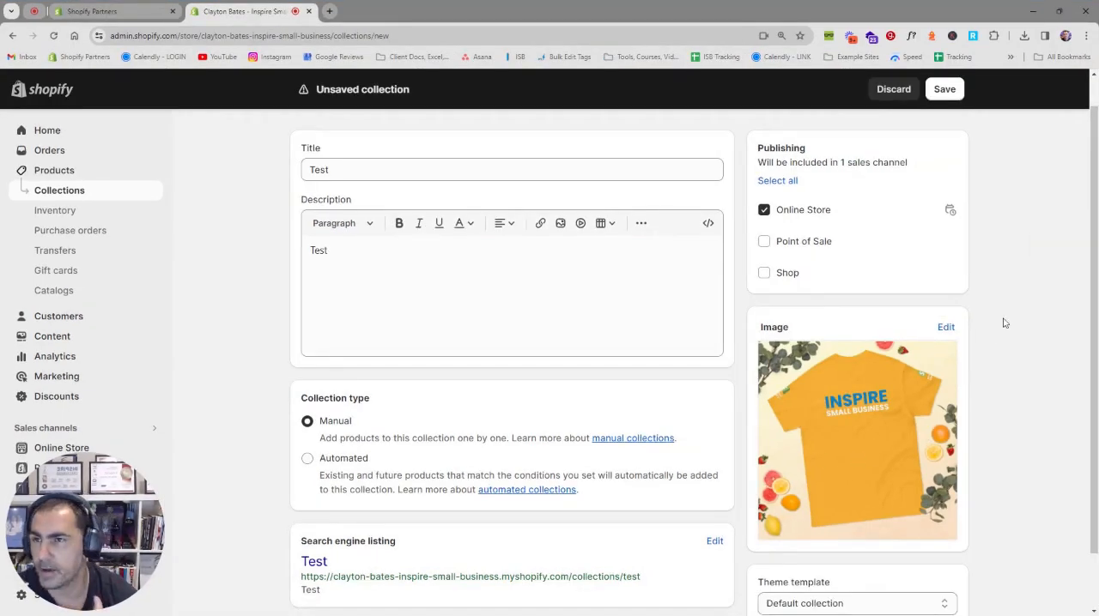
click(947, 90)
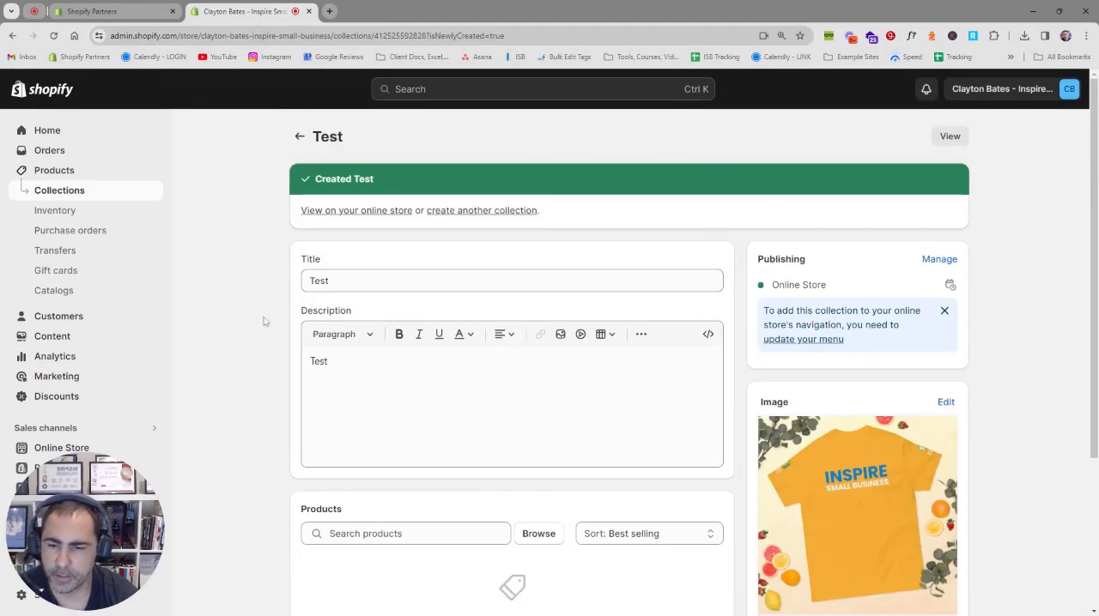
Step: Add the four products Inspire Small Business - T-Shirt (1) through (4) to the Test collection
scroll(300, 360, down, 1)
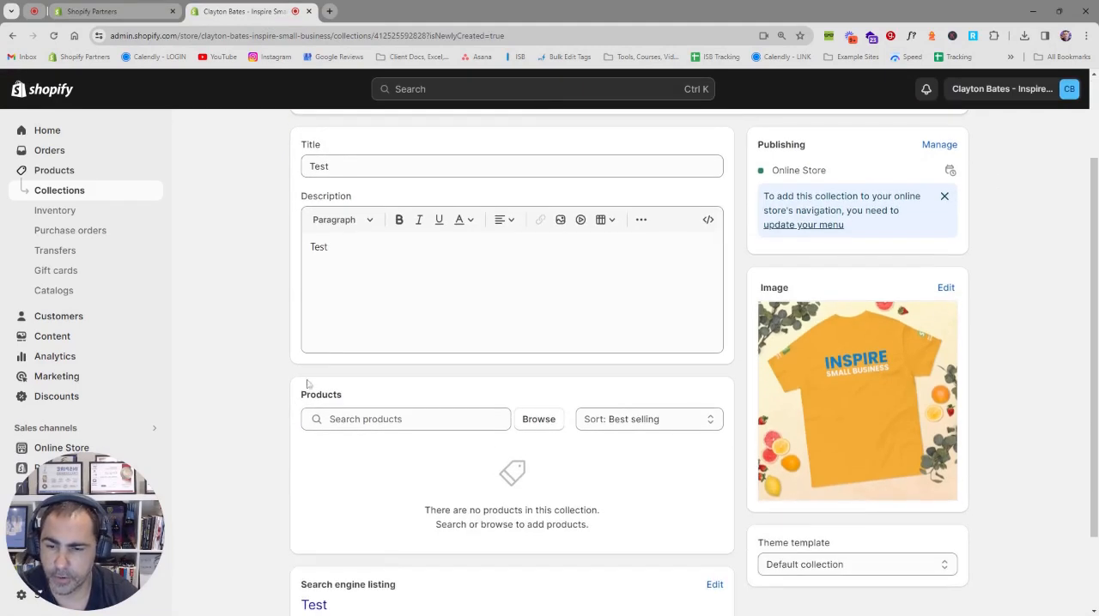
click(537, 421)
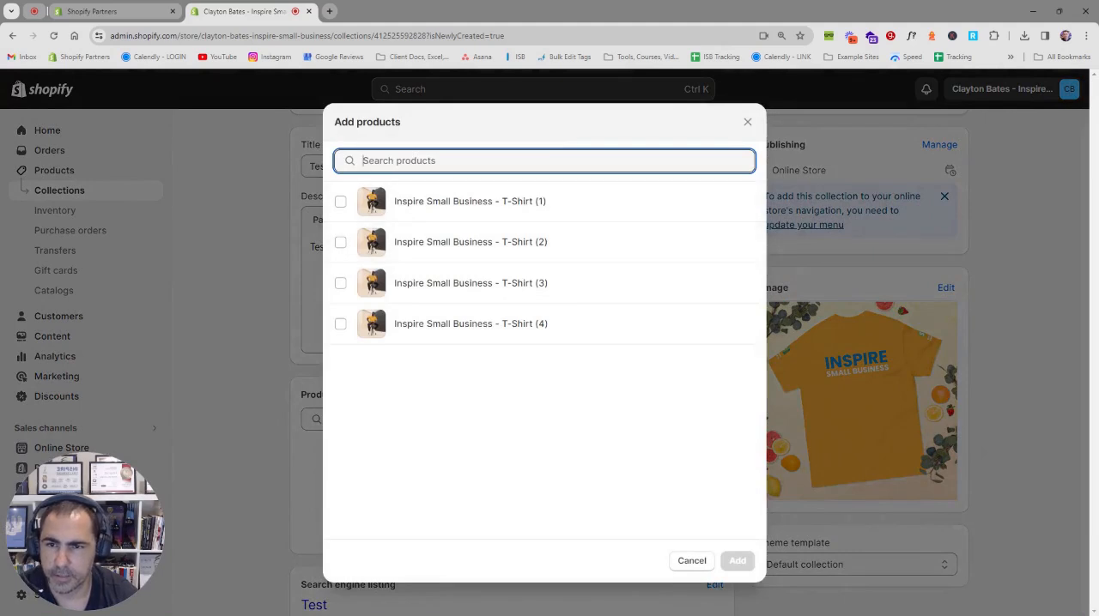
click(405, 208)
click(397, 249)
click(415, 285)
click(415, 325)
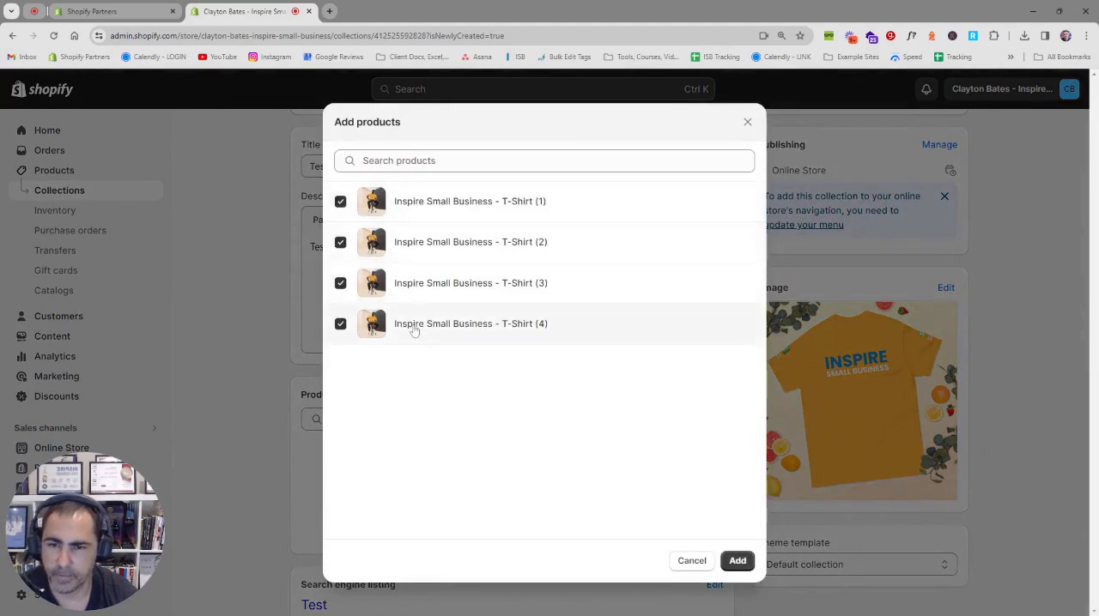
click(737, 561)
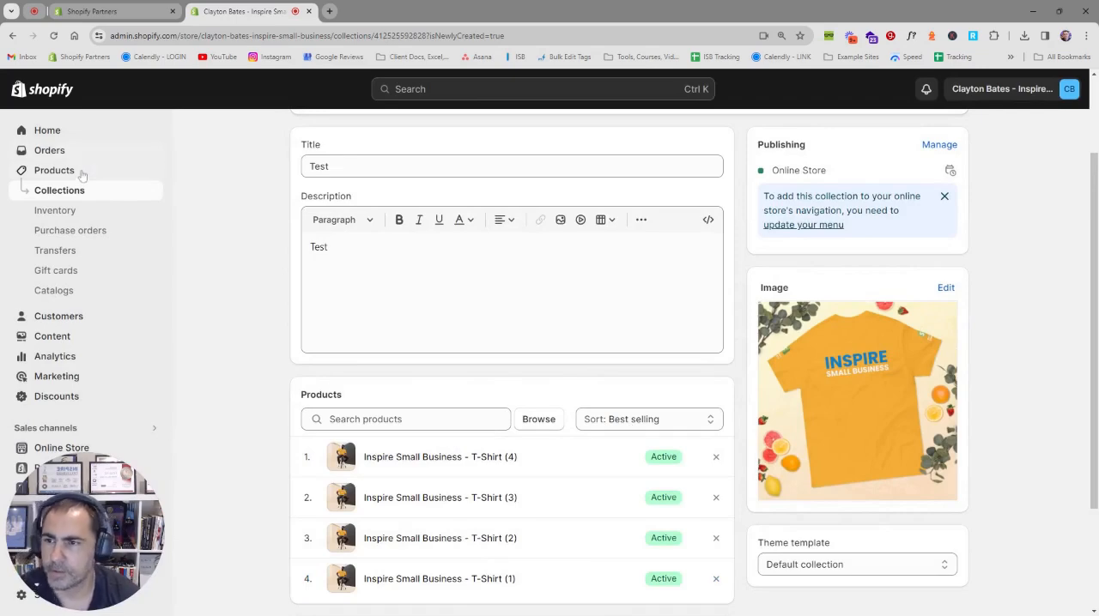
Step: Open the product Inspire Small Business - T-Shirt (1) and check its assigned collections under product organization
click(54, 170)
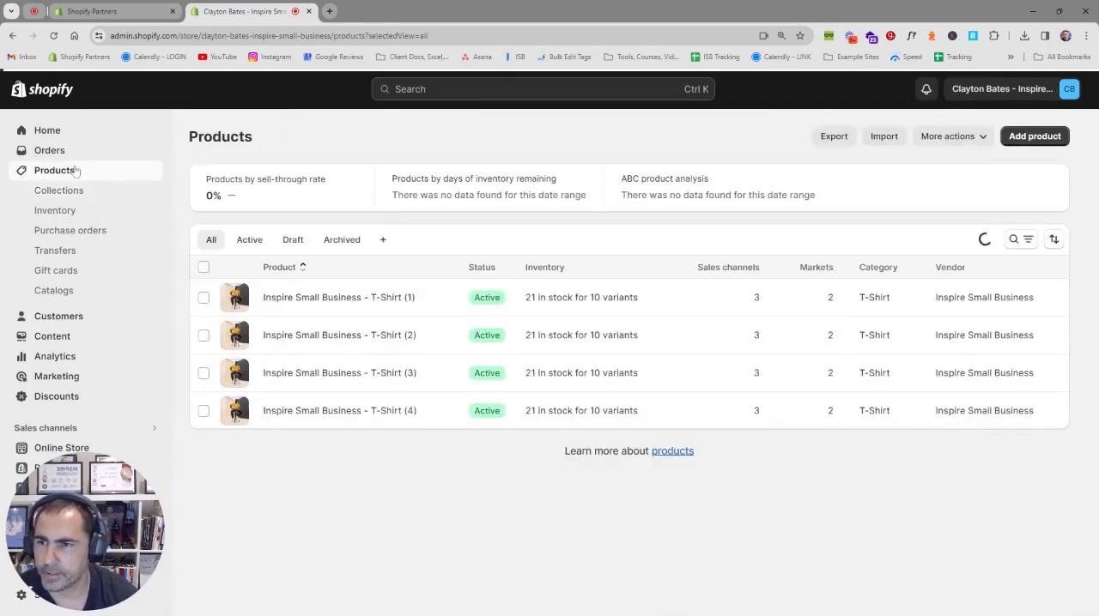
click(311, 299)
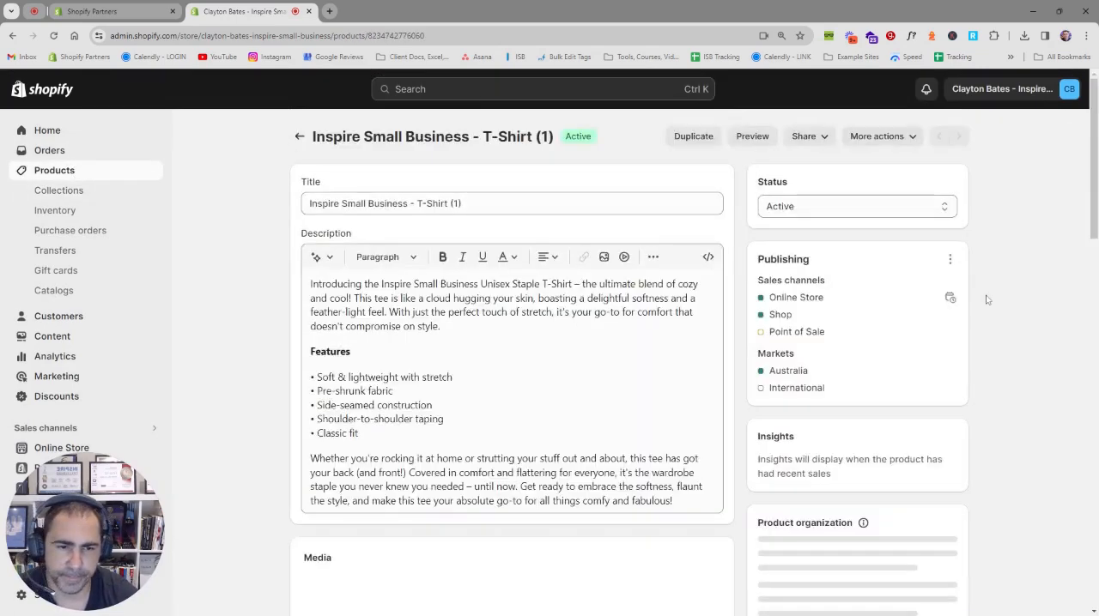
scroll(978, 309, down, 3)
scroll(1000, 324, down, 5)
scroll(999, 322, up, 3)
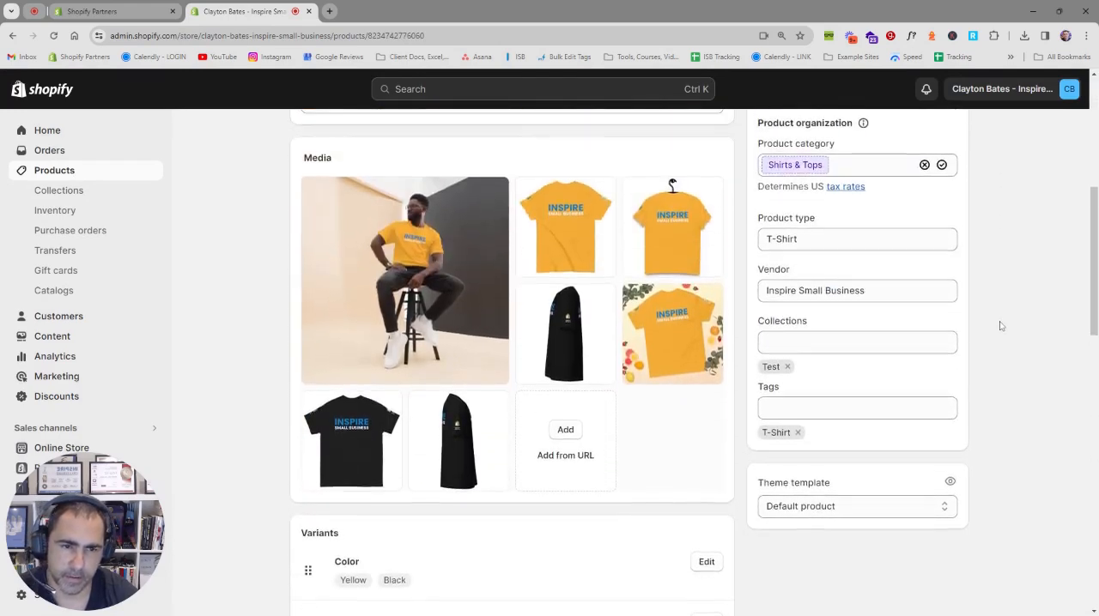
drag(833, 382, 753, 380)
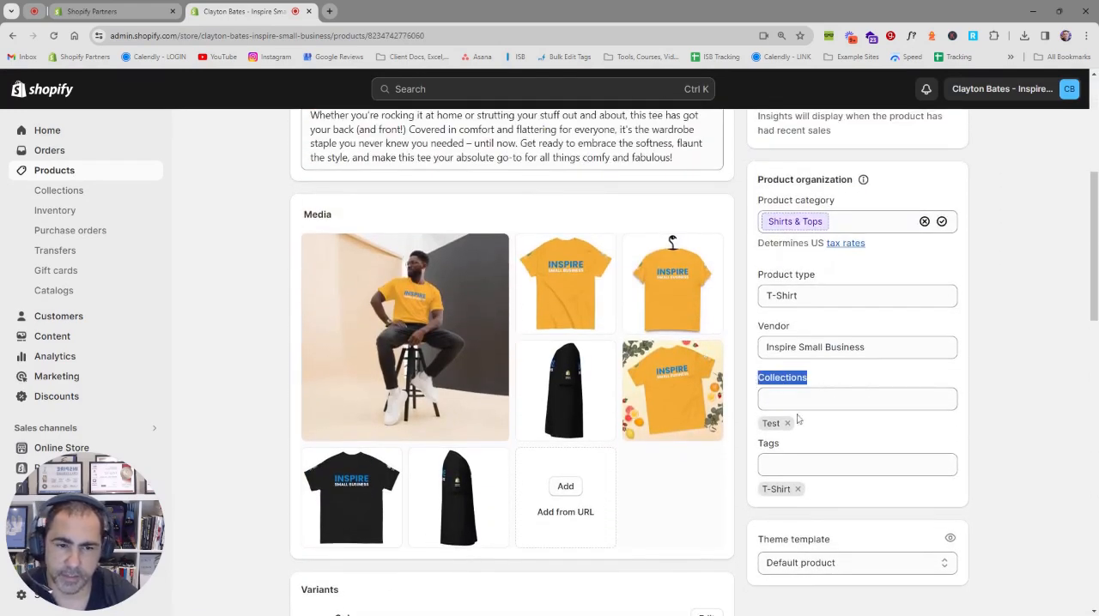
Step: Remove the product's Test collection assignment and assign the product to the Test collection again
click(820, 395)
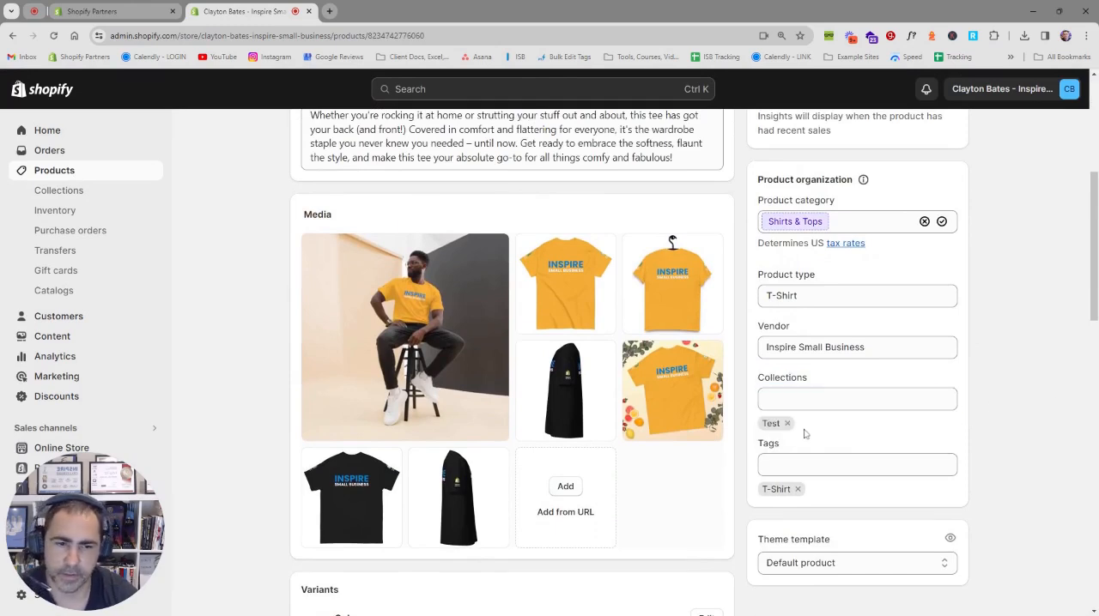
click(786, 423)
click(786, 399)
click(777, 433)
click(981, 386)
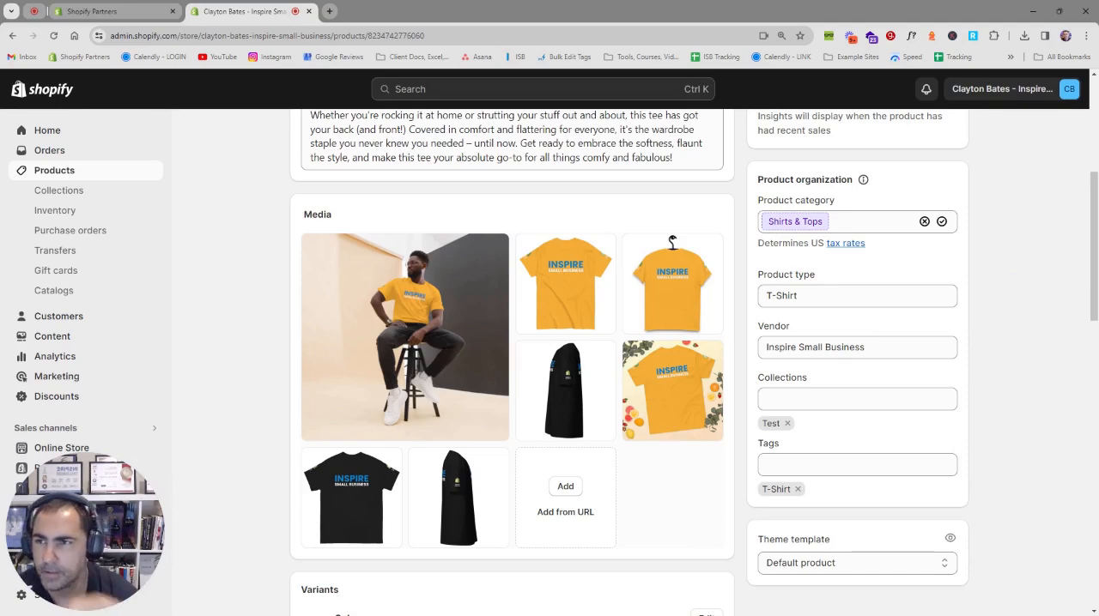
Step: Review the product's title and its type, vendor, collections and tags under product organization
scroll(955, 340, up, 1)
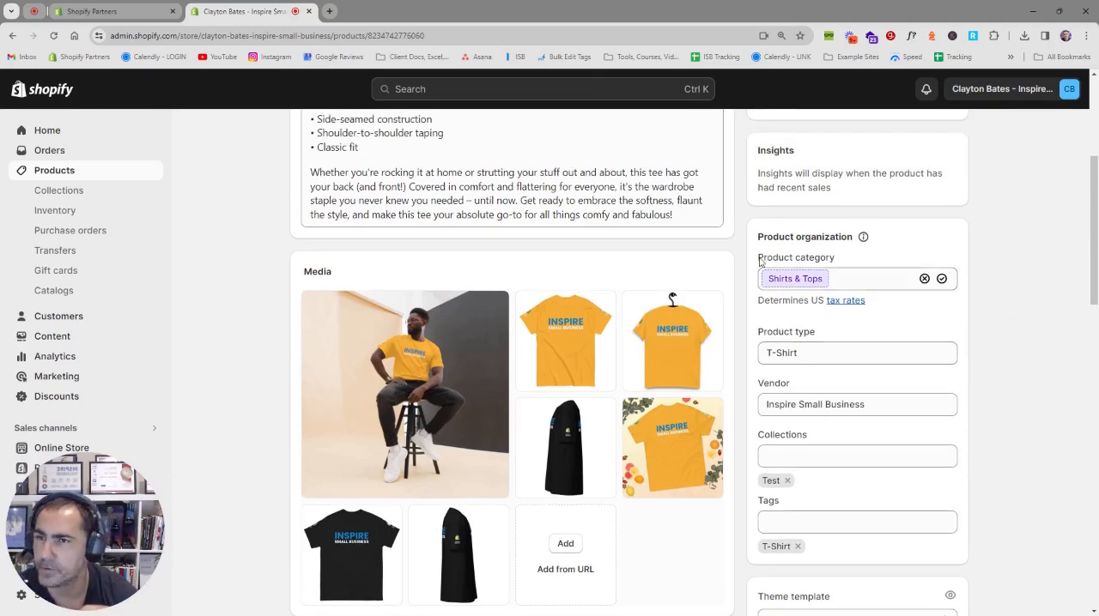
scroll(756, 267, up, 5)
drag(464, 203, 262, 216)
click(262, 216)
scroll(877, 319, down, 4)
drag(817, 390, 757, 390)
click(777, 443)
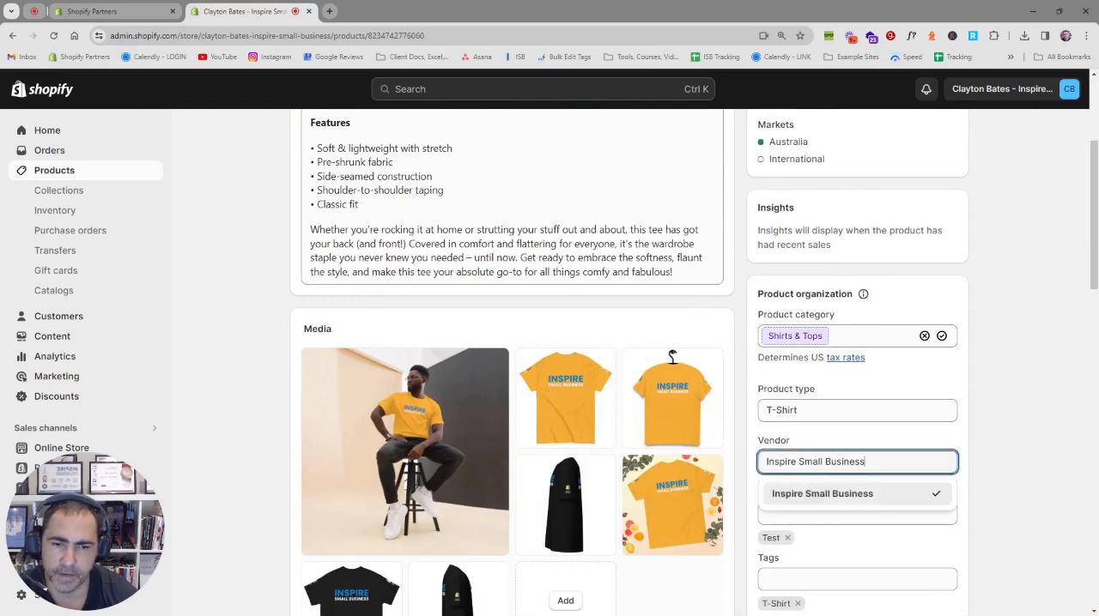
click(753, 496)
click(771, 562)
scroll(1017, 425, down, 2)
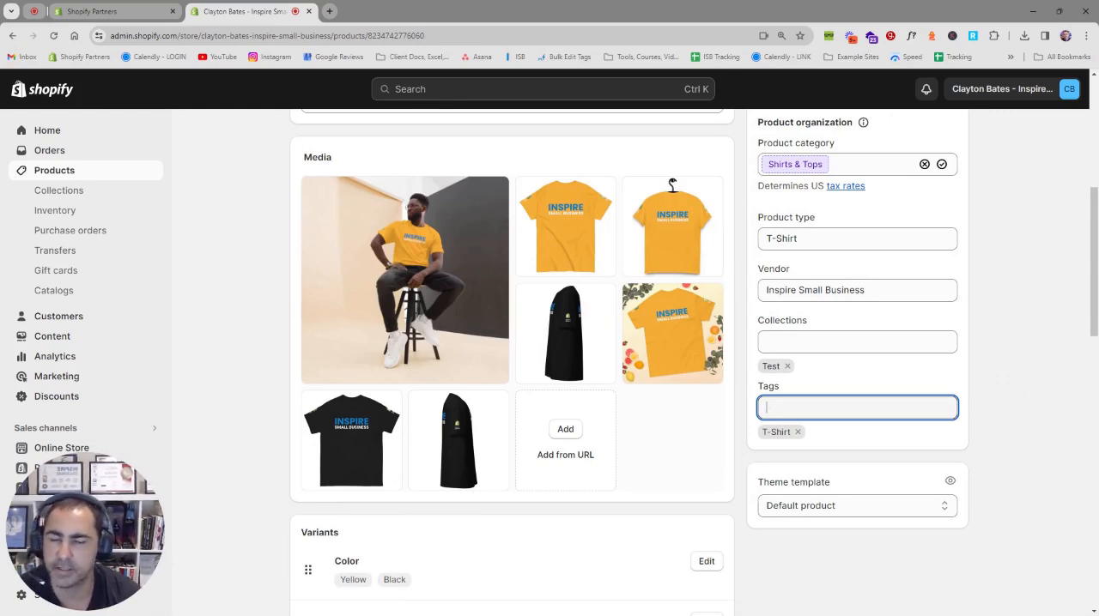
Step: Start a new collection from the store's collections list and title it All Products
click(84, 195)
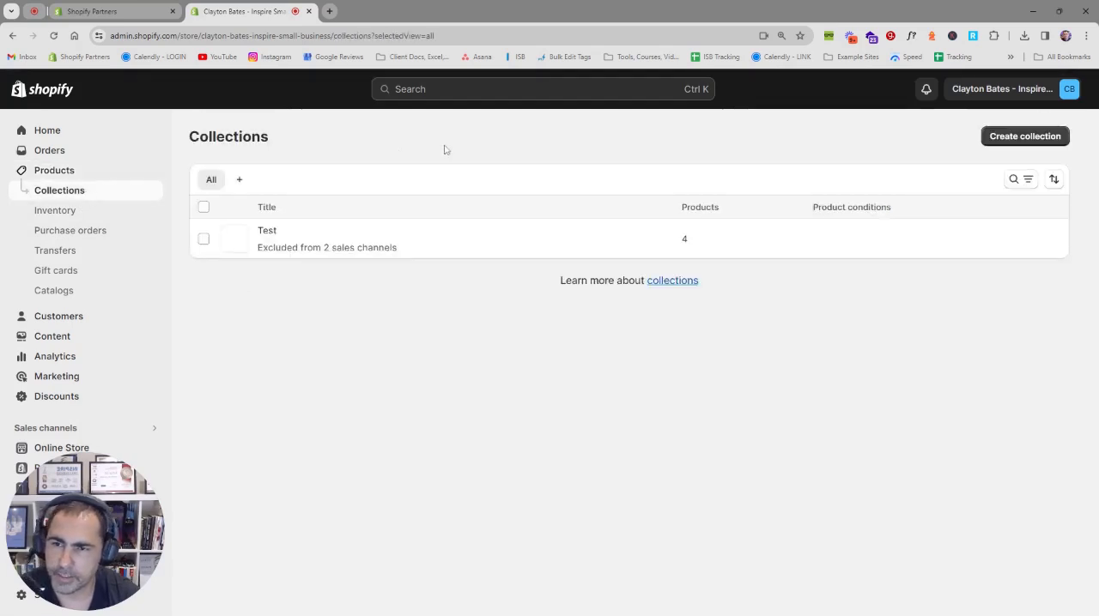
click(1009, 137)
click(387, 204)
text(A)
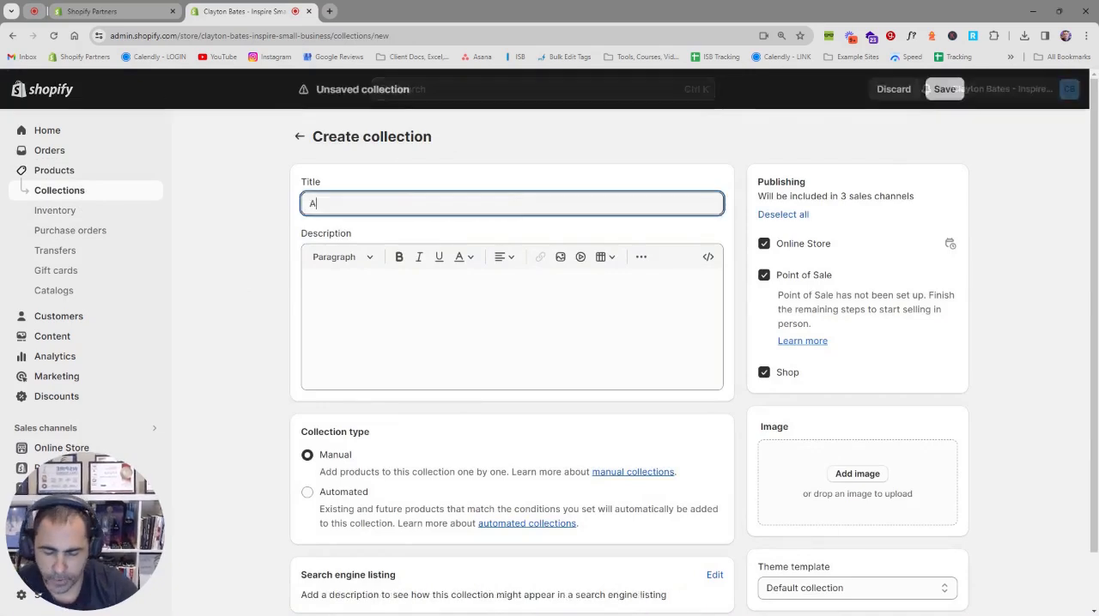
text(ll Products)
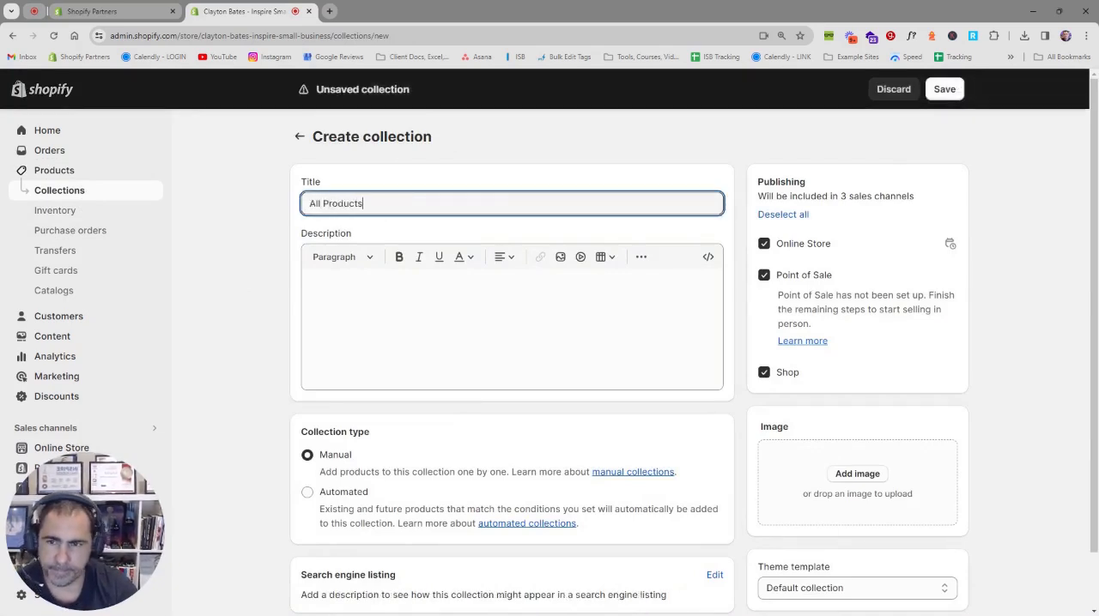
click(343, 292)
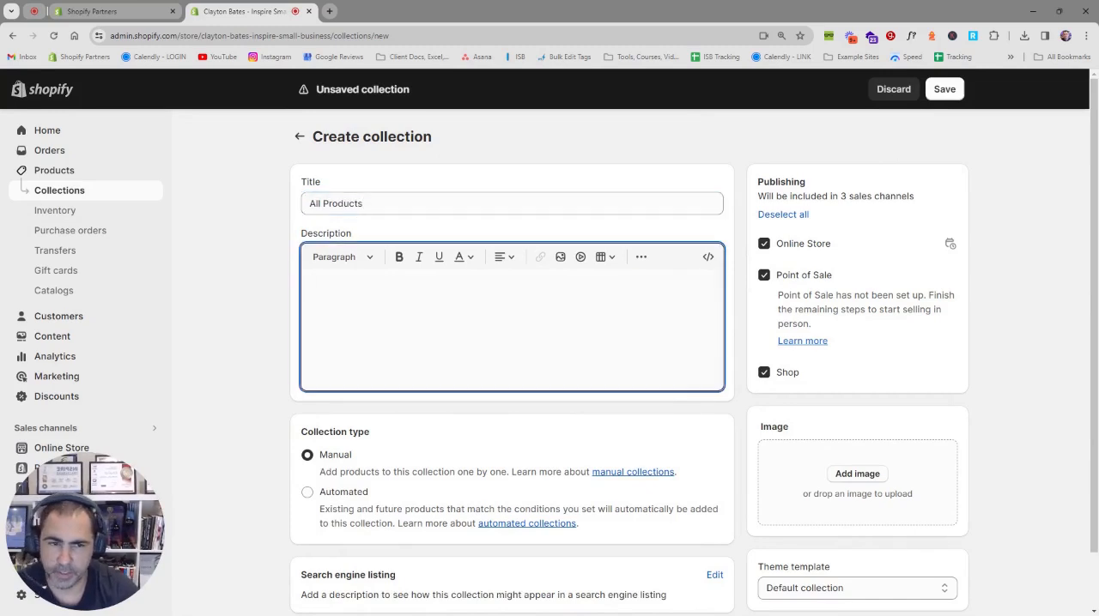
Step: Make the All Products collection automated with the condition Inventory stock is greater than 0, and save it
click(329, 497)
scroll(443, 447, down, 2)
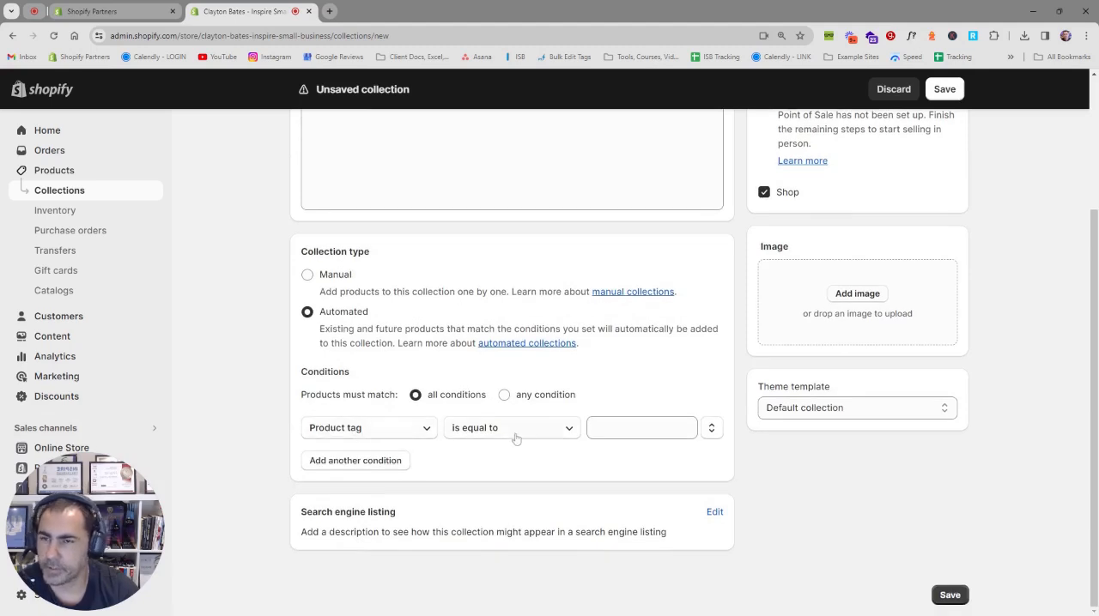
click(407, 429)
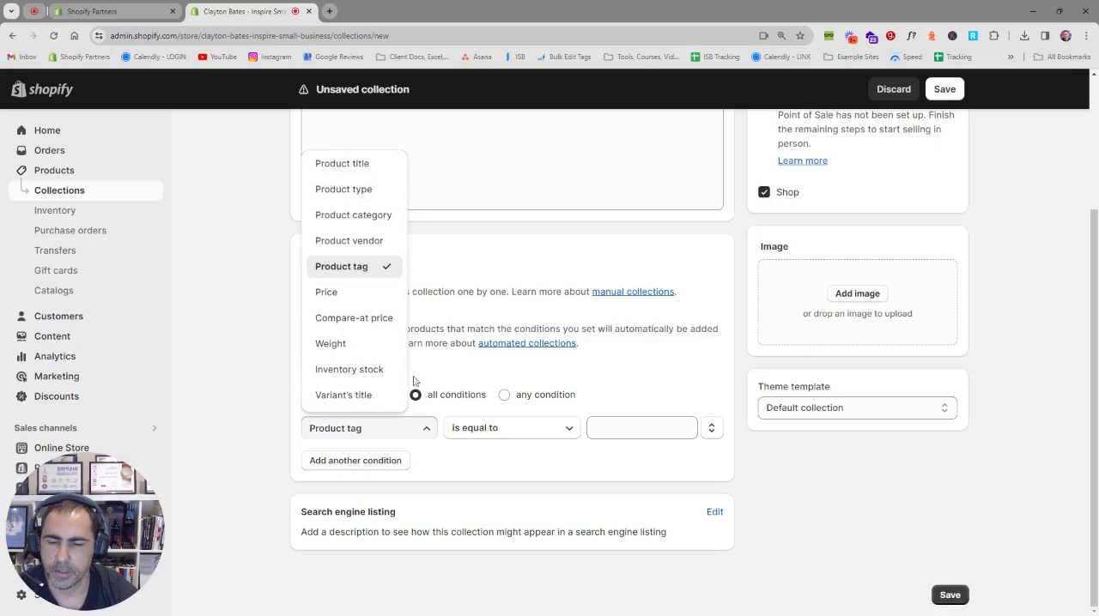
click(402, 431)
click(402, 431)
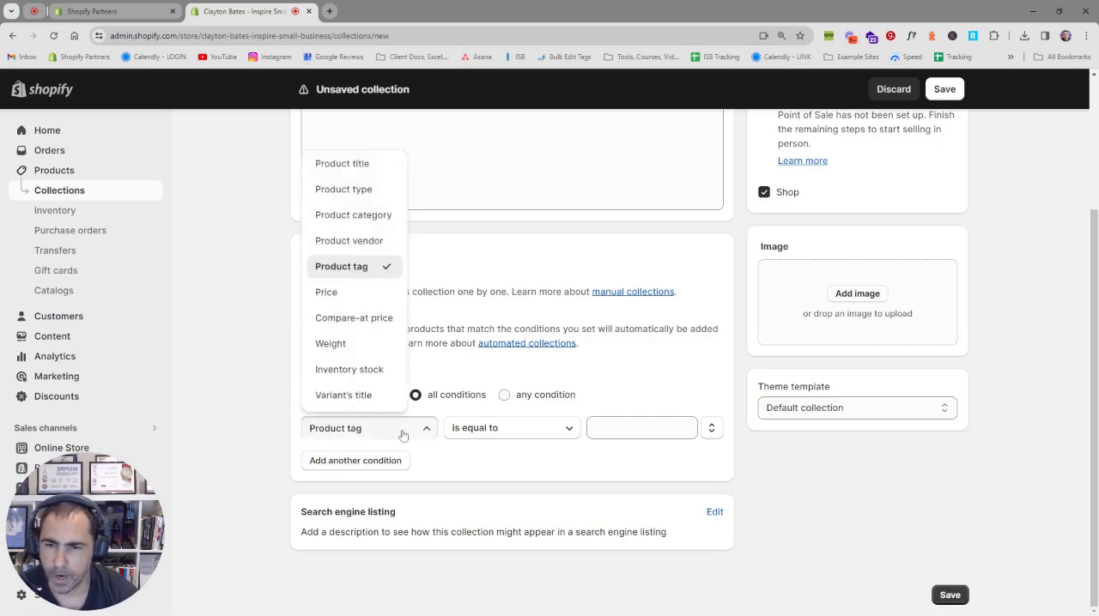
click(347, 369)
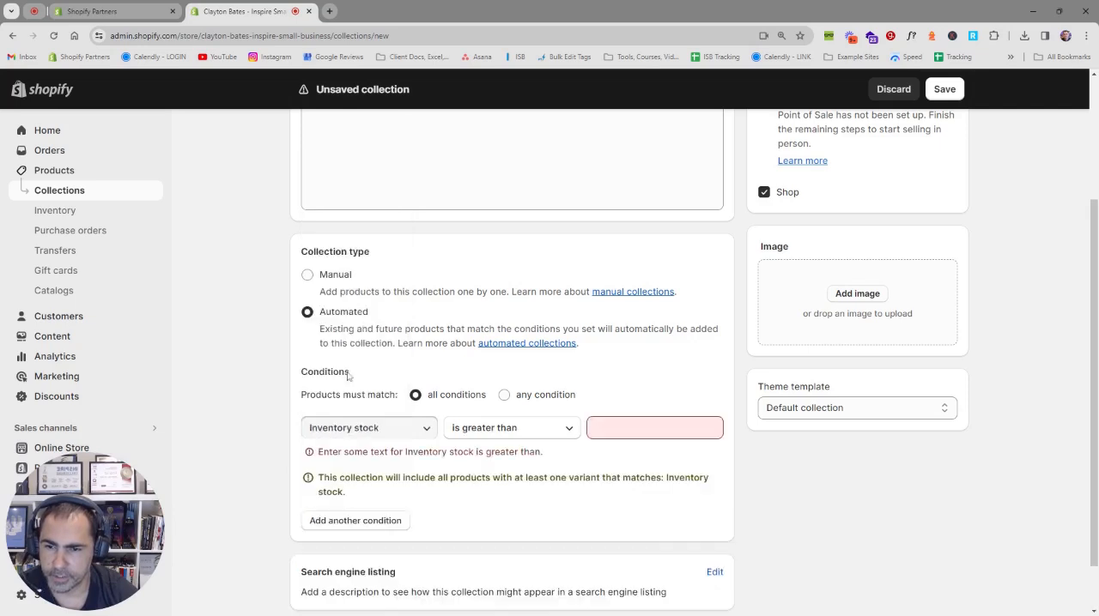
click(489, 431)
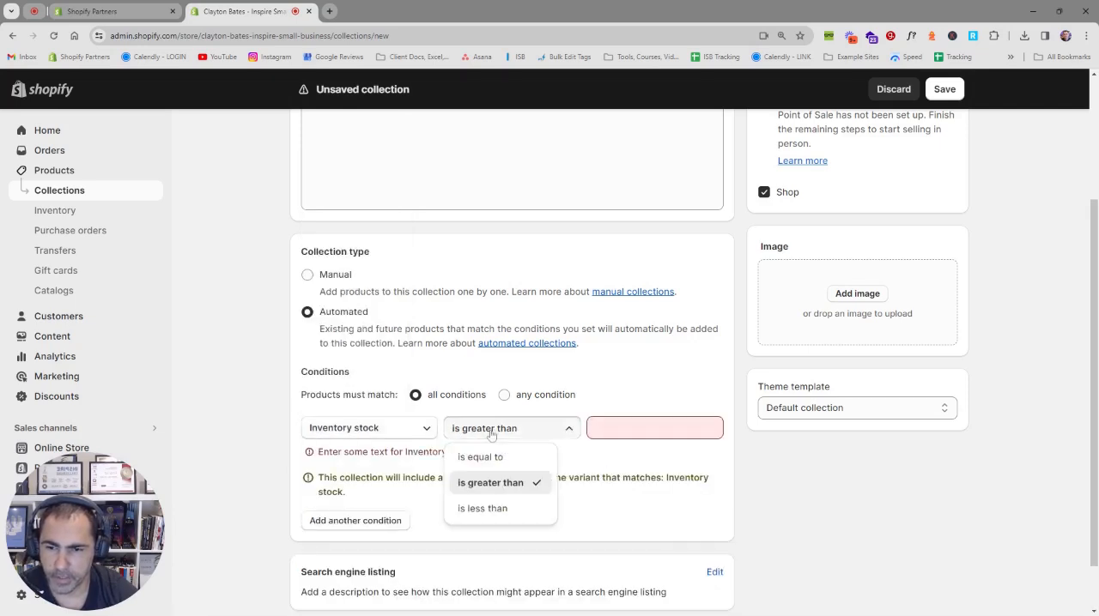
click(506, 480)
click(648, 426)
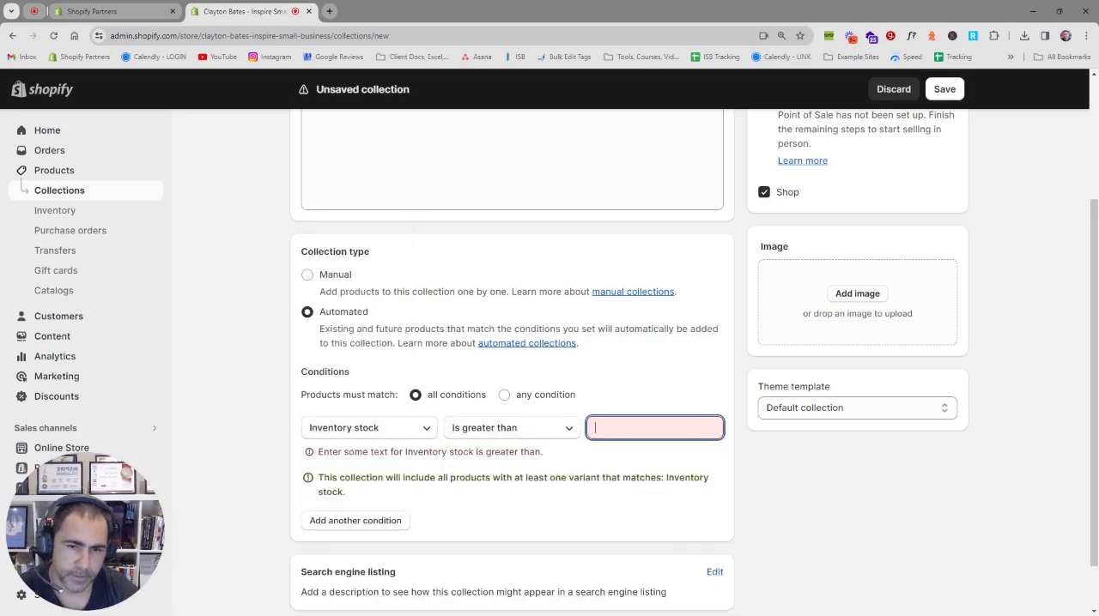
text(0)
click(653, 396)
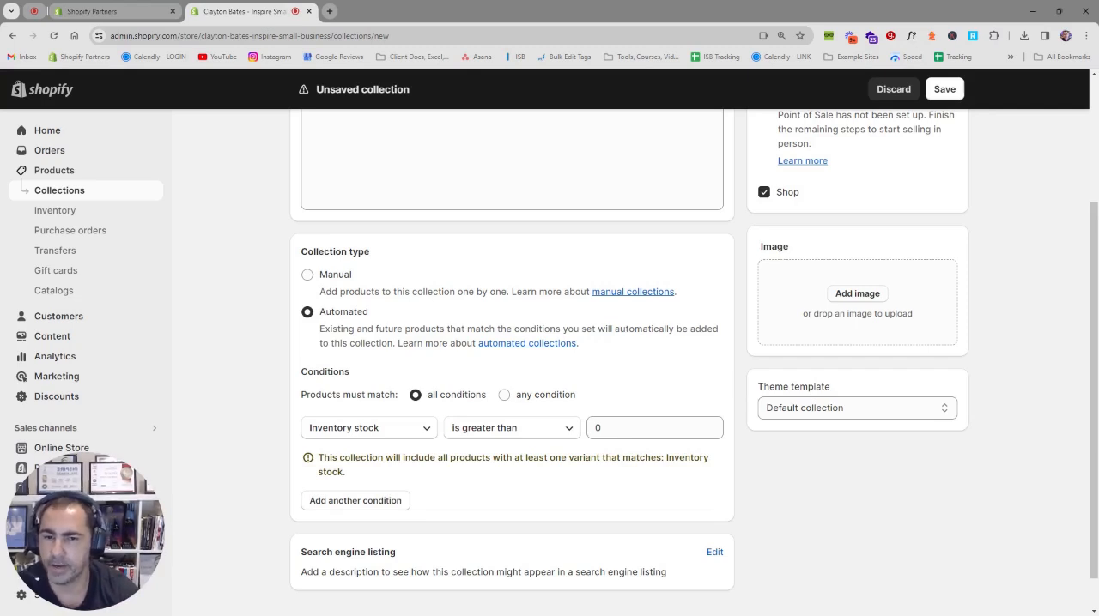
click(945, 89)
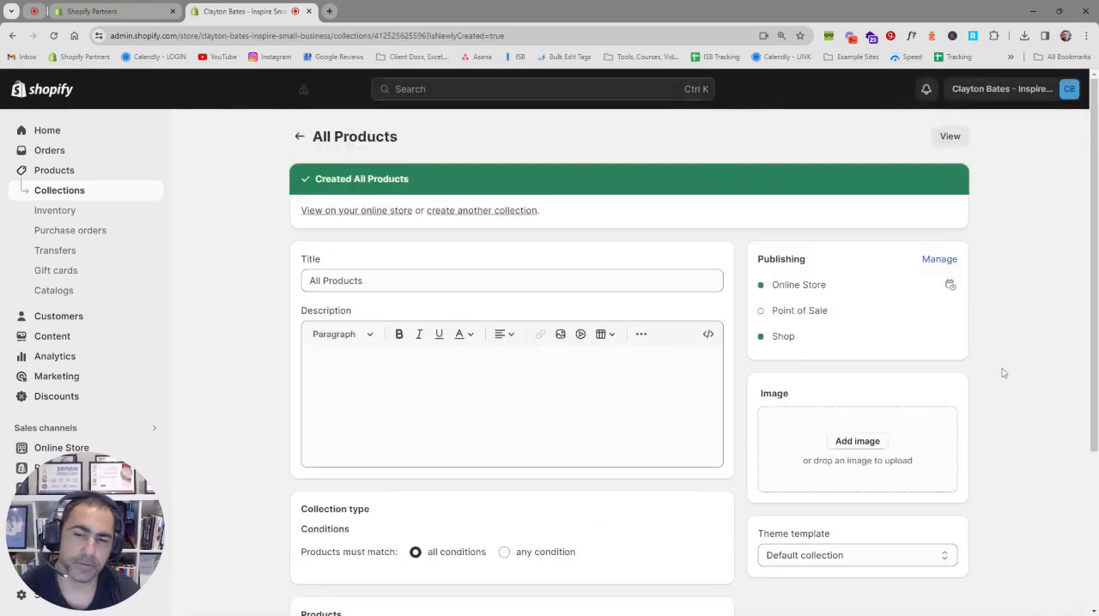
Step: Add a second condition to All Products, Inventory stock is equal to 0, and save the collection
scroll(901, 421, down, 1)
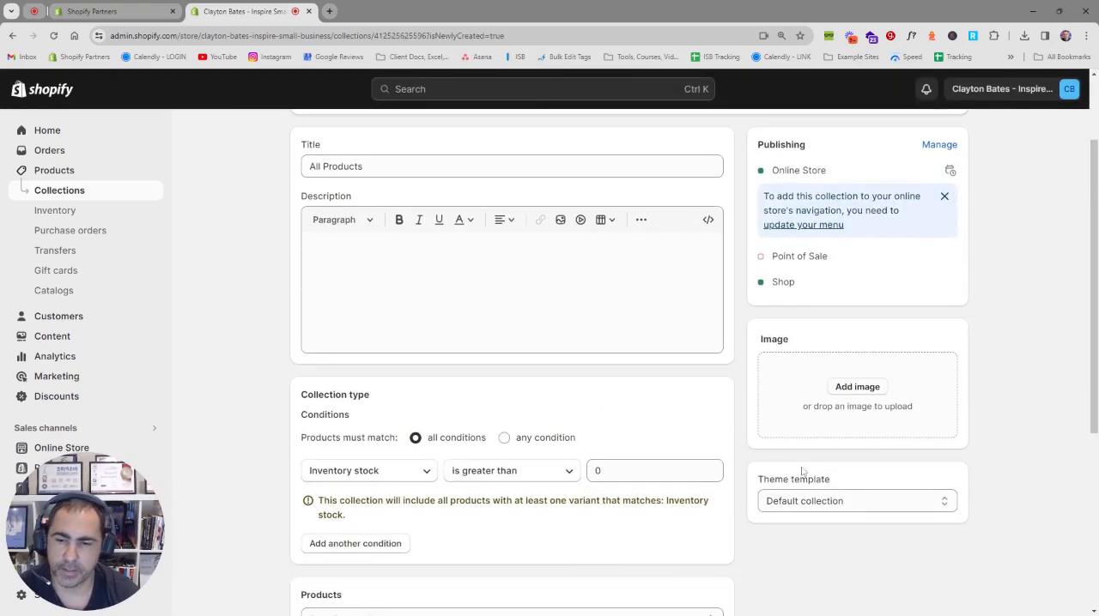
click(359, 545)
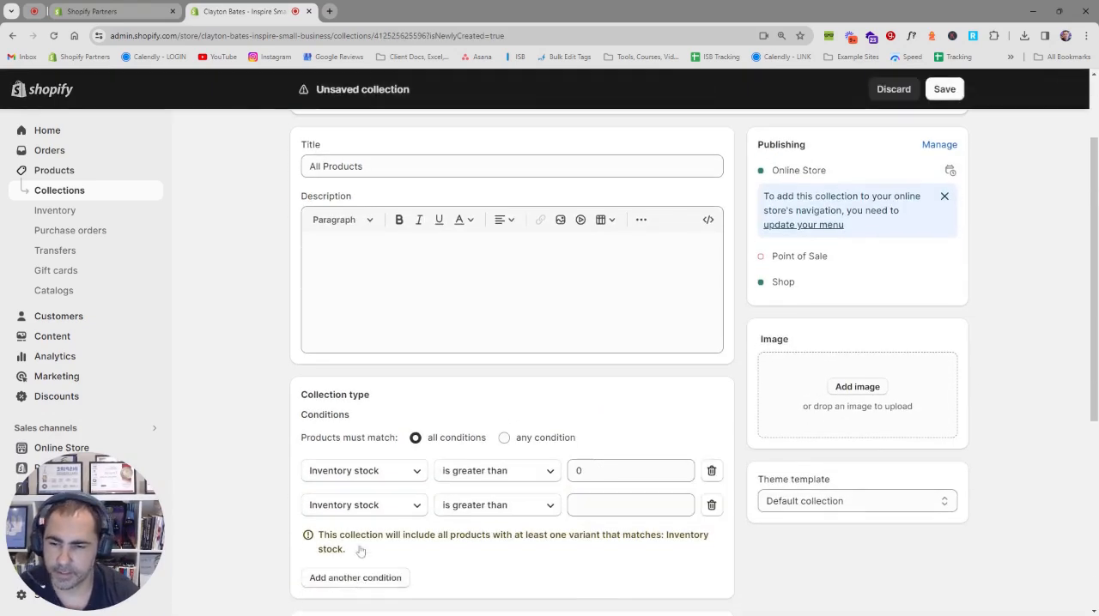
click(499, 508)
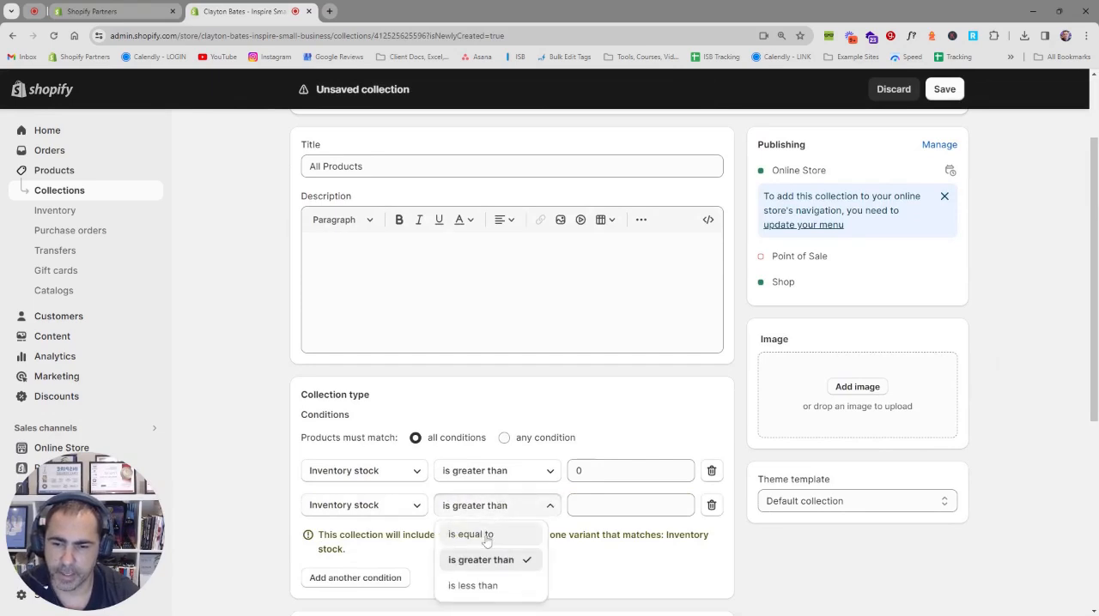
click(480, 534)
text(0)
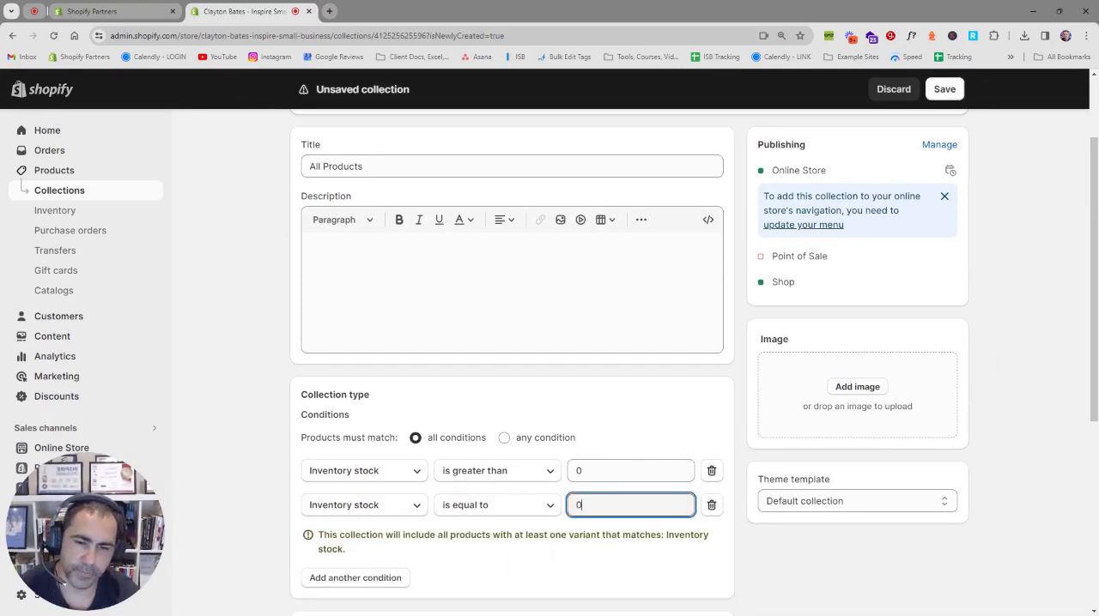
click(942, 94)
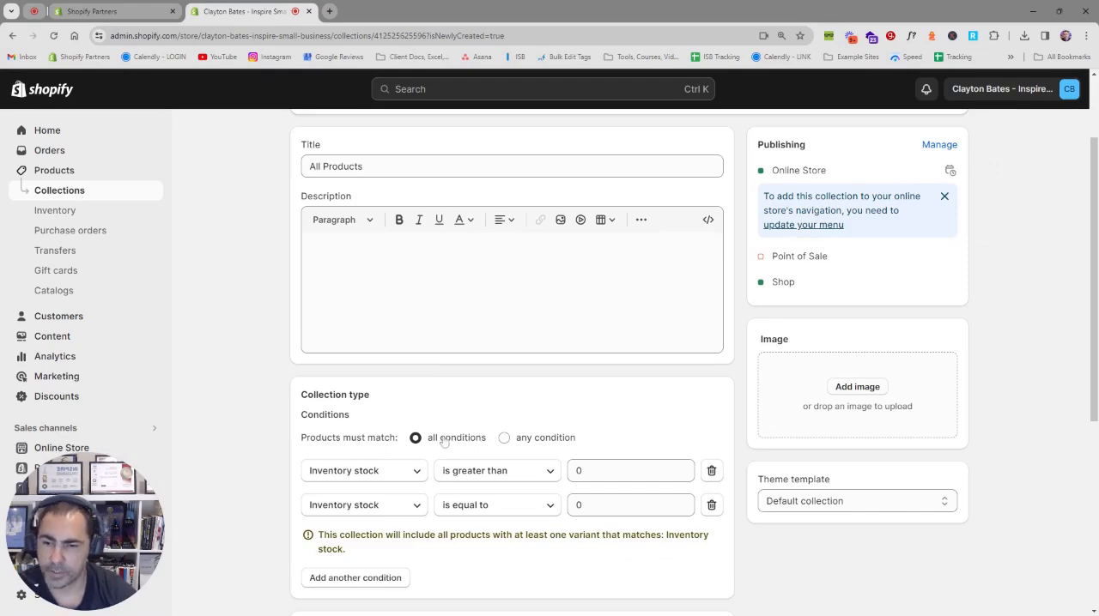
Step: Set the All Products collection to include products matching any condition, and save the change
scroll(412, 473, down, 1)
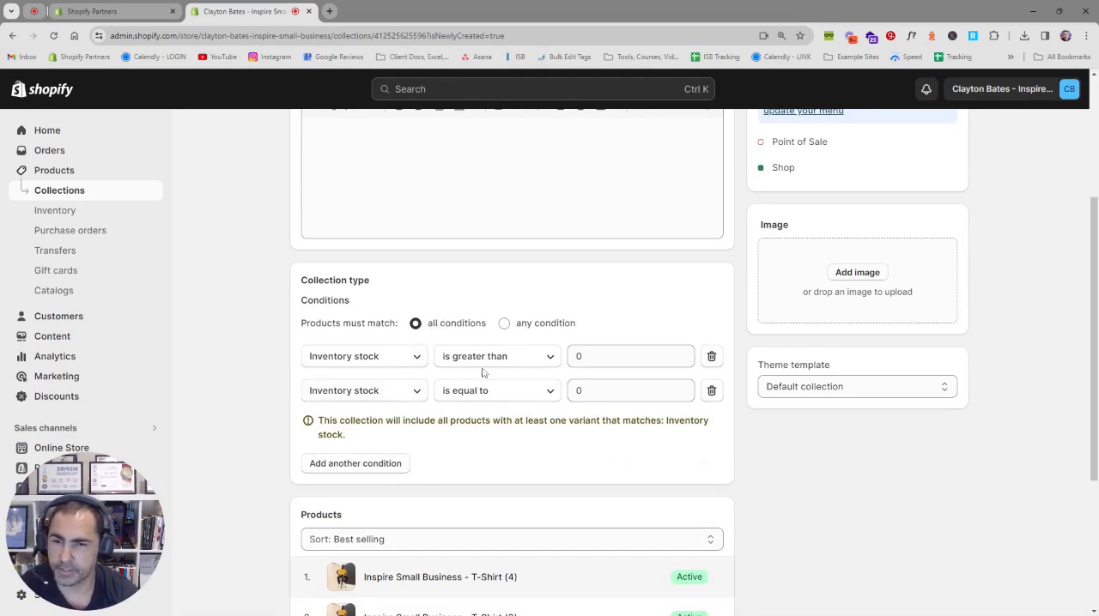
click(520, 328)
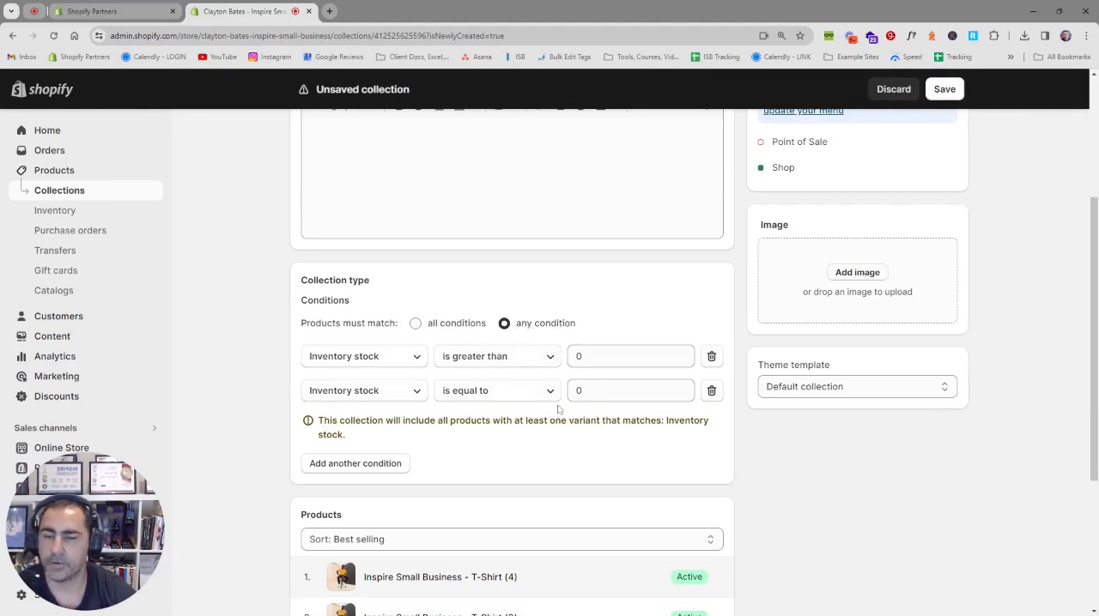
click(944, 91)
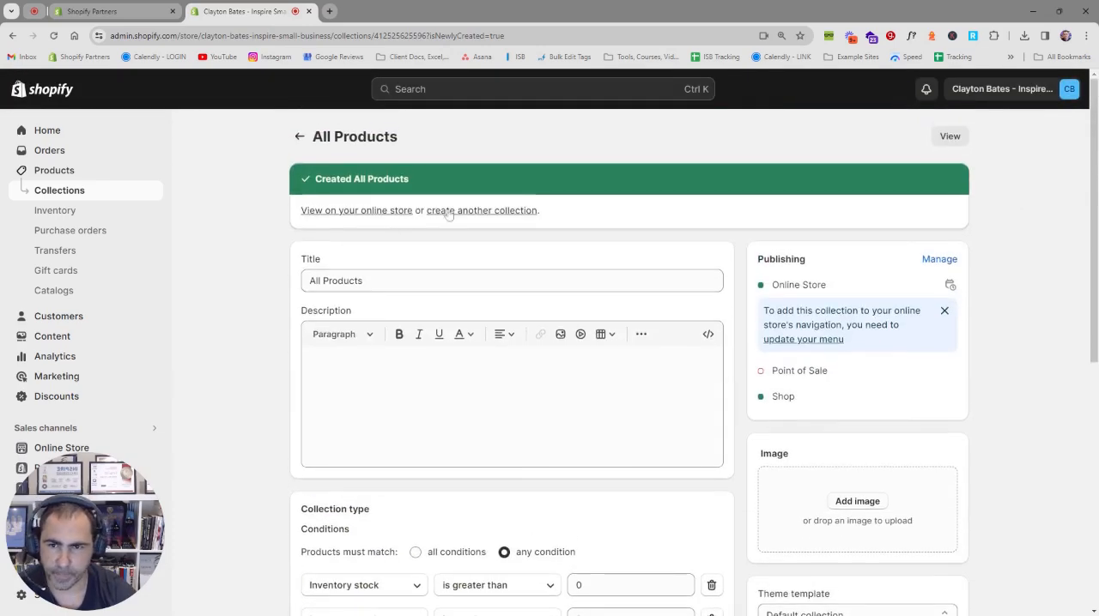
Step: Start another new collection and title it Best Sellers
click(456, 211)
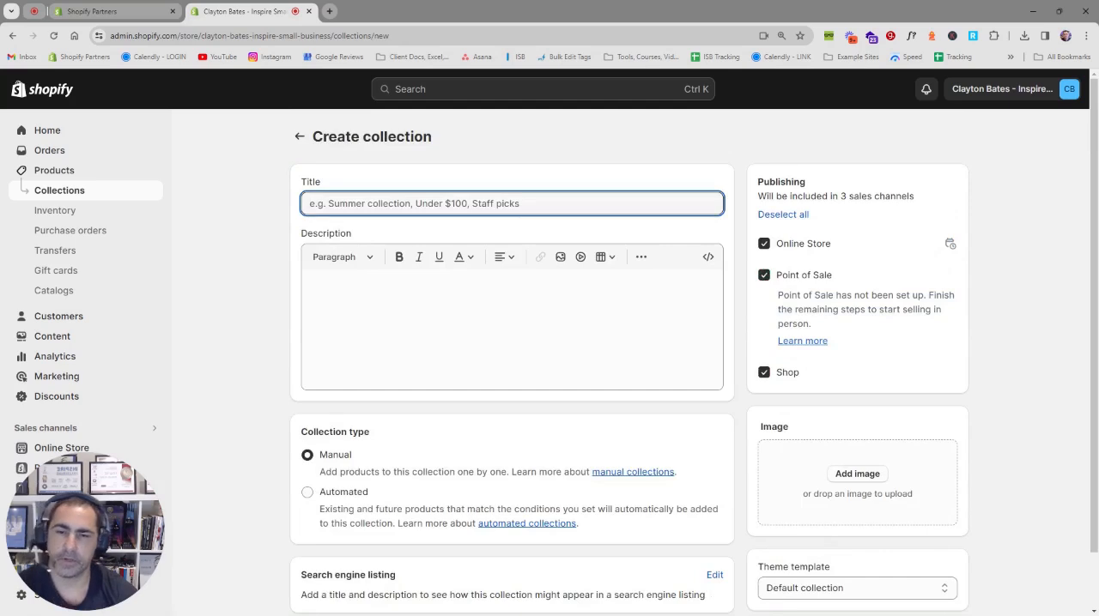
text(Best Sellers)
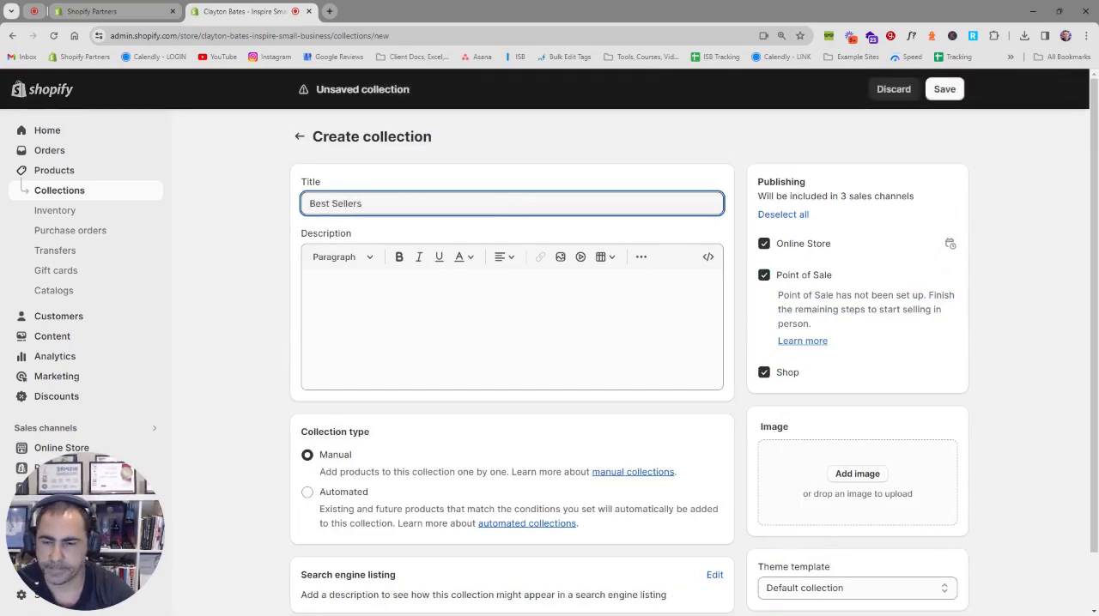
Step: Make the Best Sellers collection automated with the condition Inventory stock is greater than 0, and save it
click(348, 494)
scroll(386, 455, down, 2)
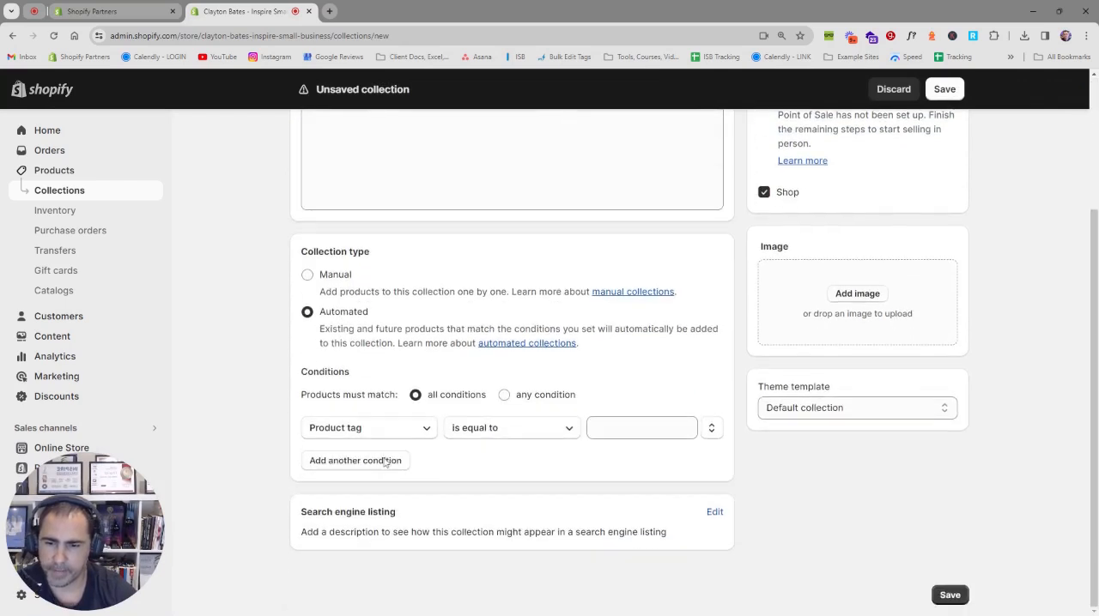
click(385, 432)
click(348, 369)
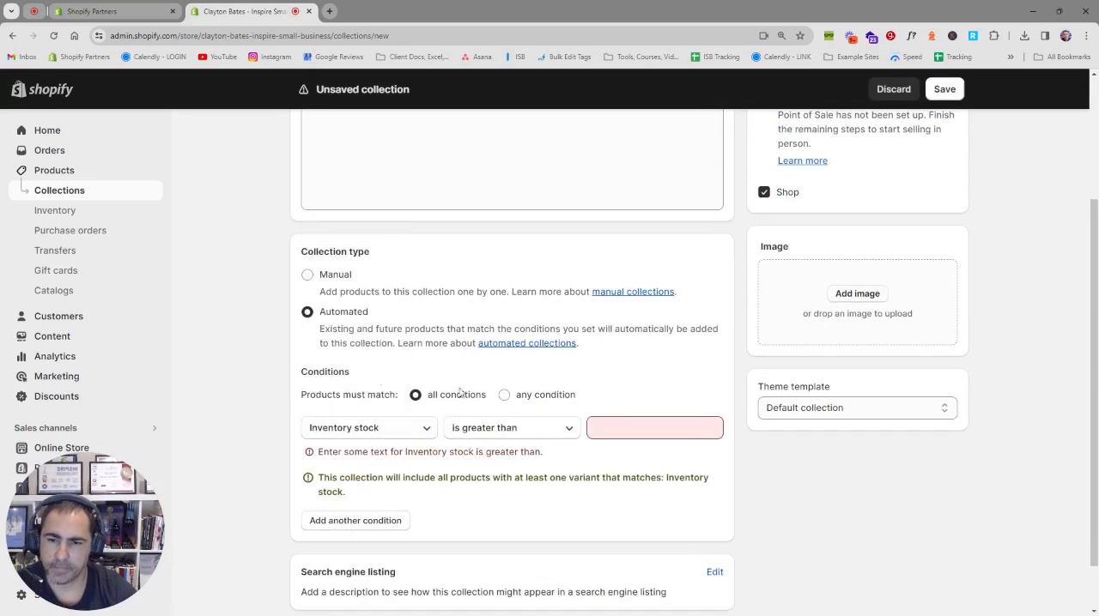
text(0)
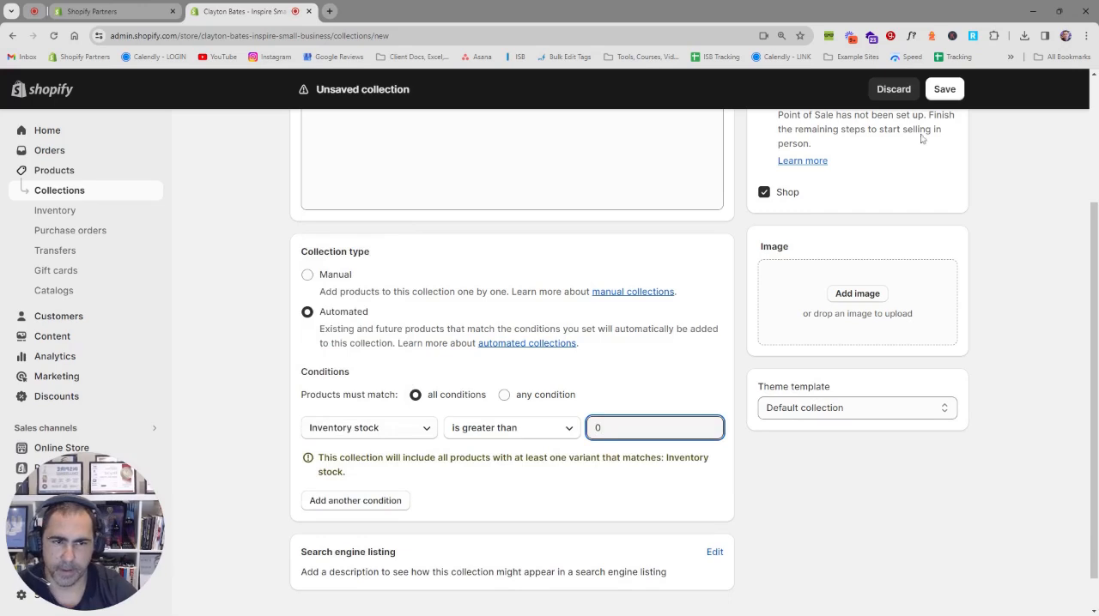
click(948, 93)
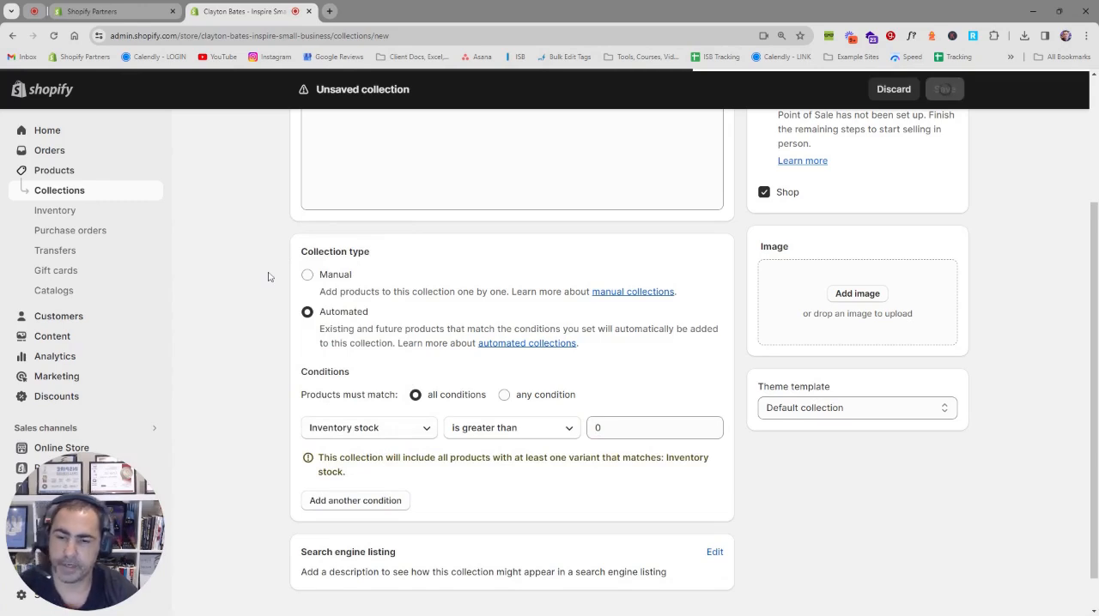
Step: Sort the Best Sellers products manually and move Inspire Small Business - T-Shirt (4) to first place
scroll(267, 288, down, 2)
scroll(267, 288, down, 4)
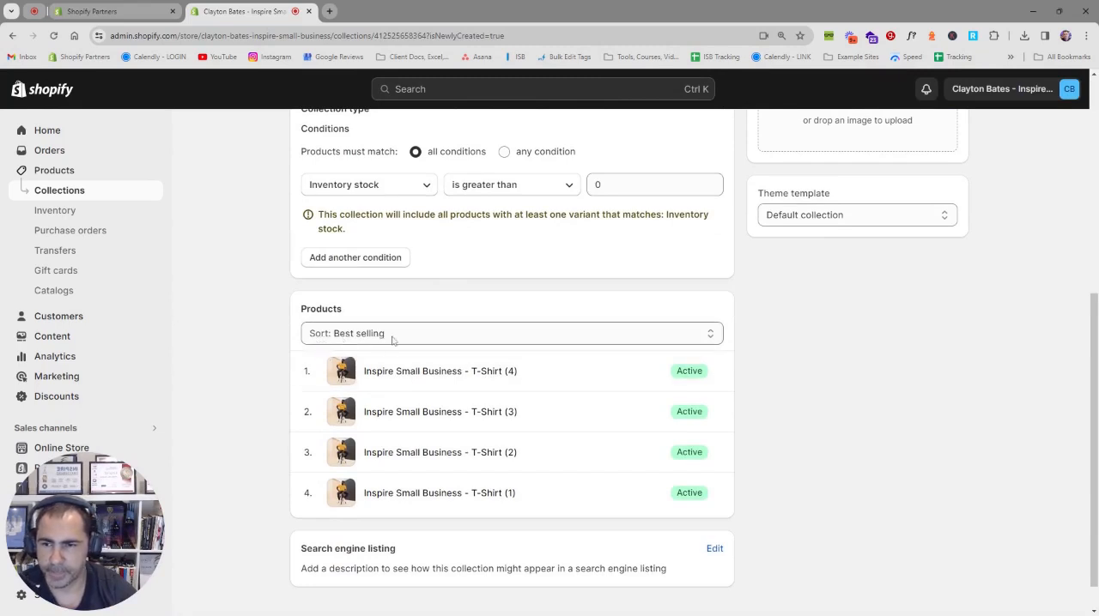
click(394, 340)
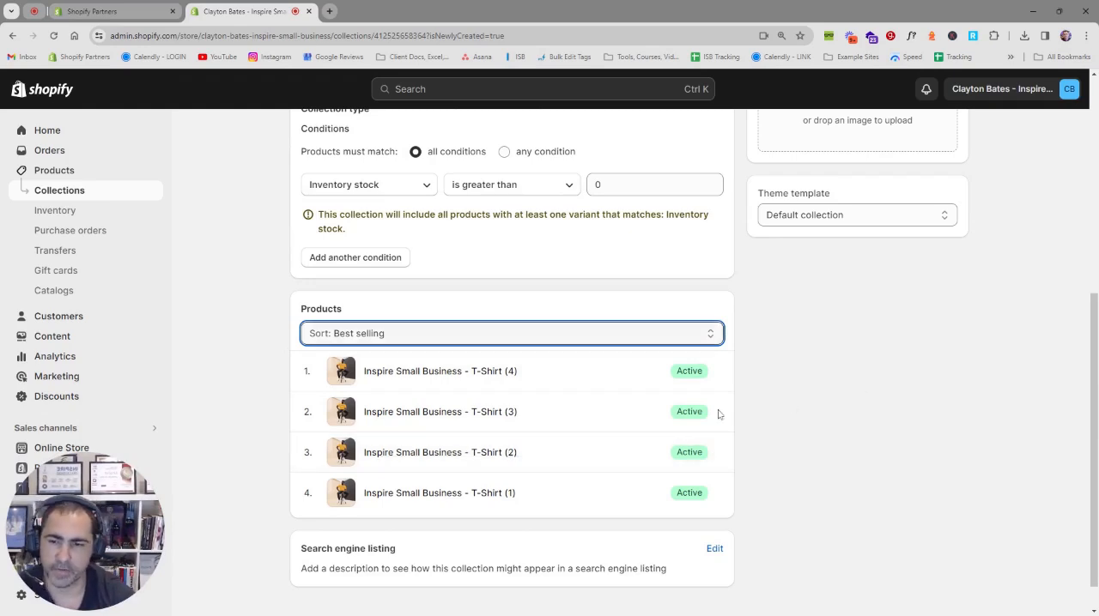
click(349, 445)
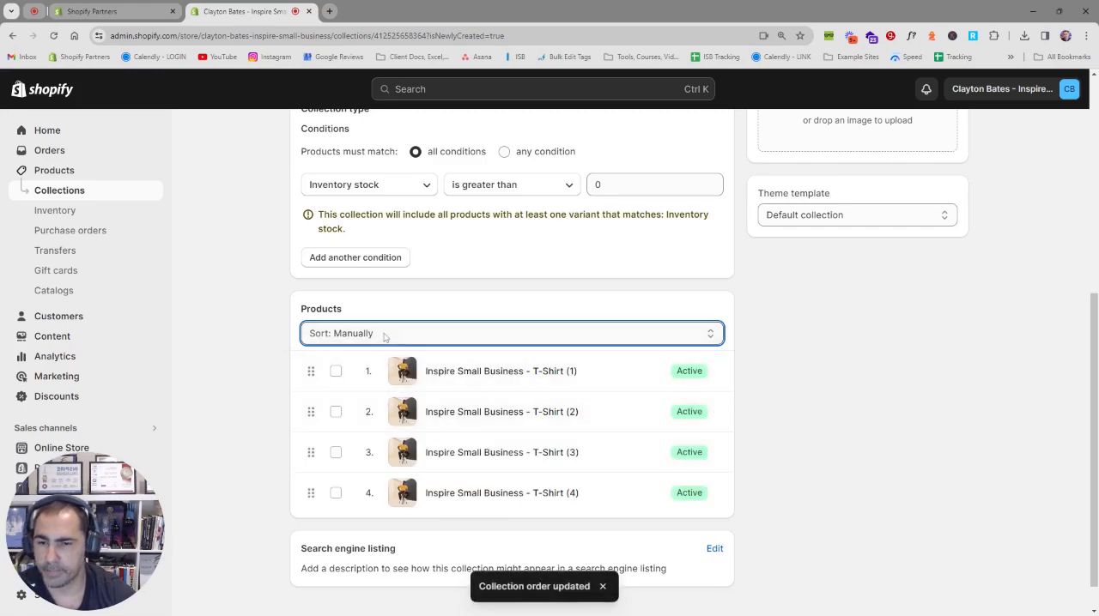
drag(311, 491, 336, 375)
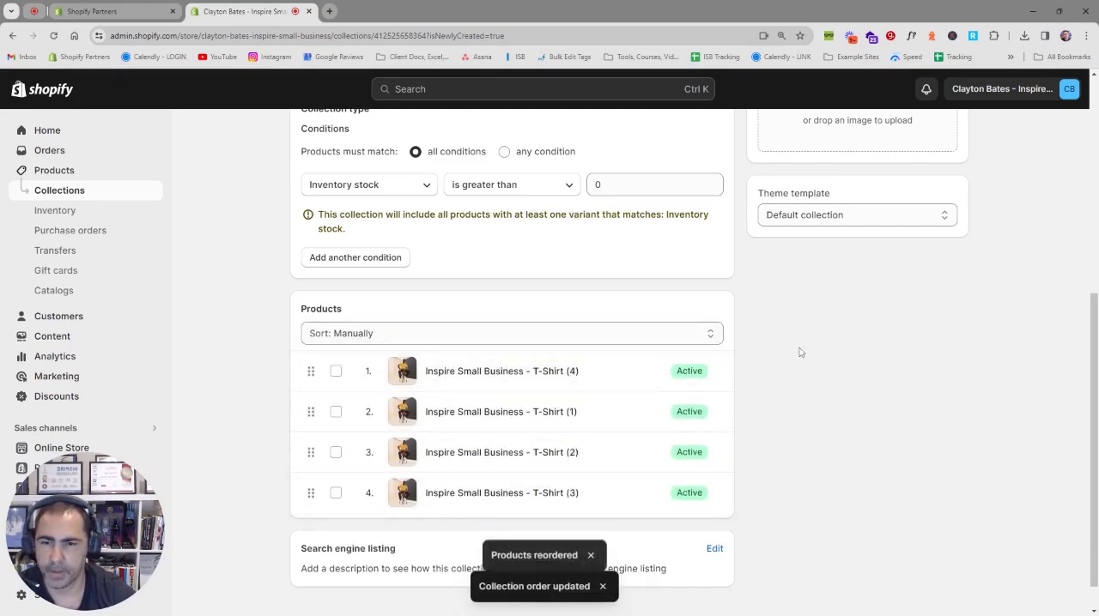
Step: Change the Best Sellers collection's product sort order to Best selling
scroll(785, 359, up, 1)
scroll(785, 359, down, 1)
click(385, 334)
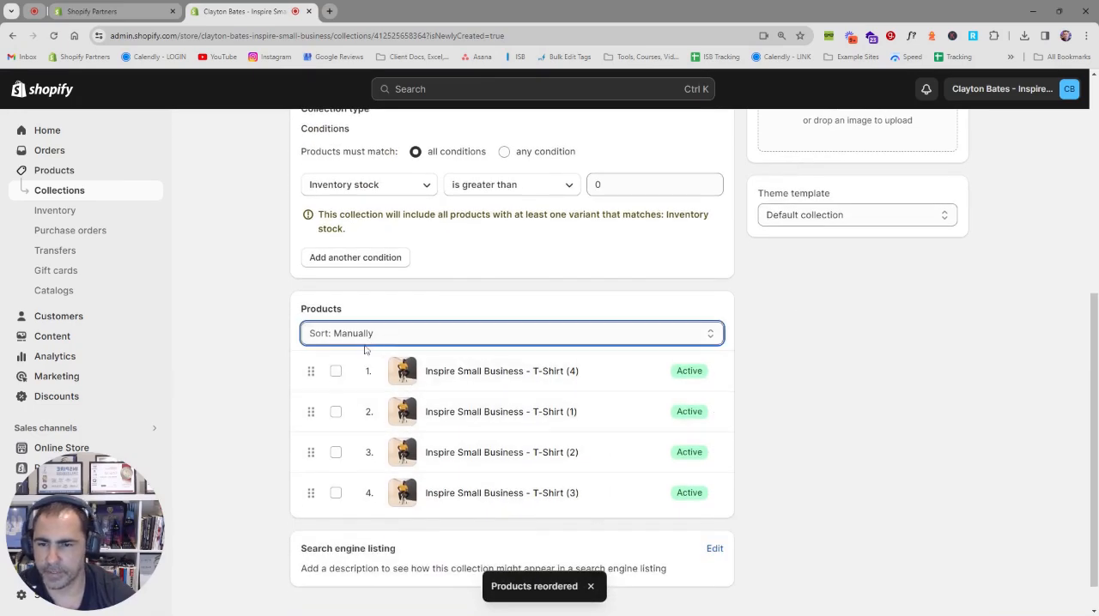
click(368, 350)
scroll(863, 371, up, 4)
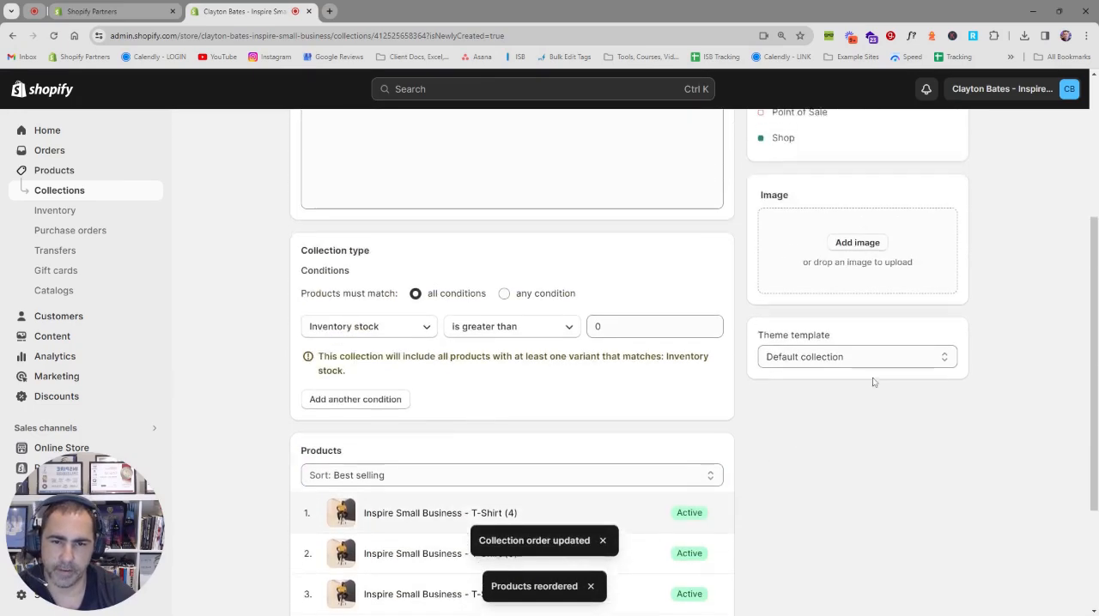
Step: Start another new collection and title it New Arrivals
click(513, 153)
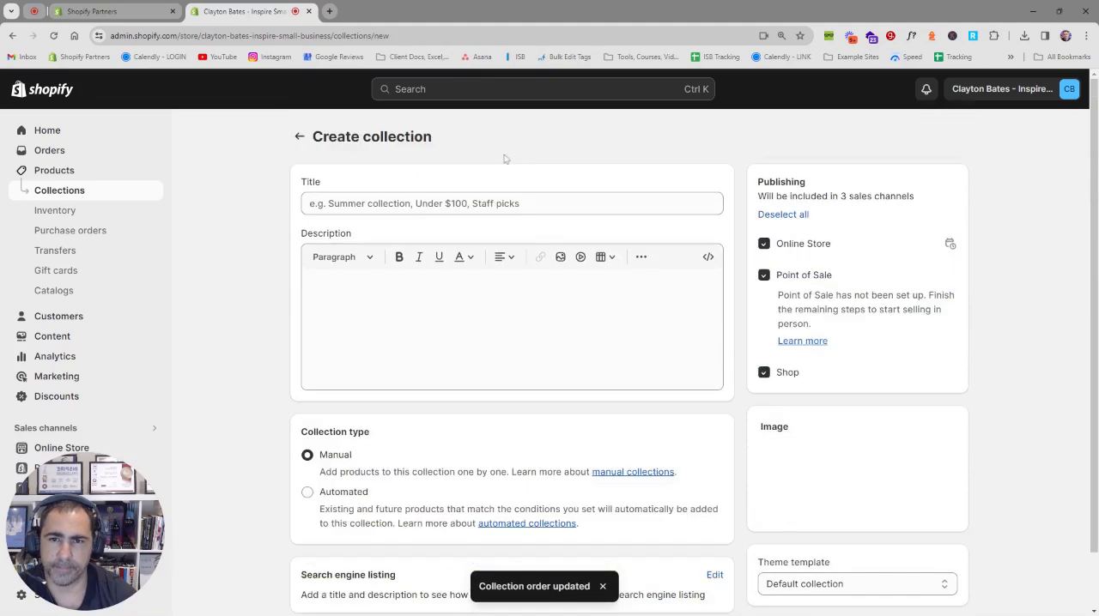
click(399, 199)
text(Ne)
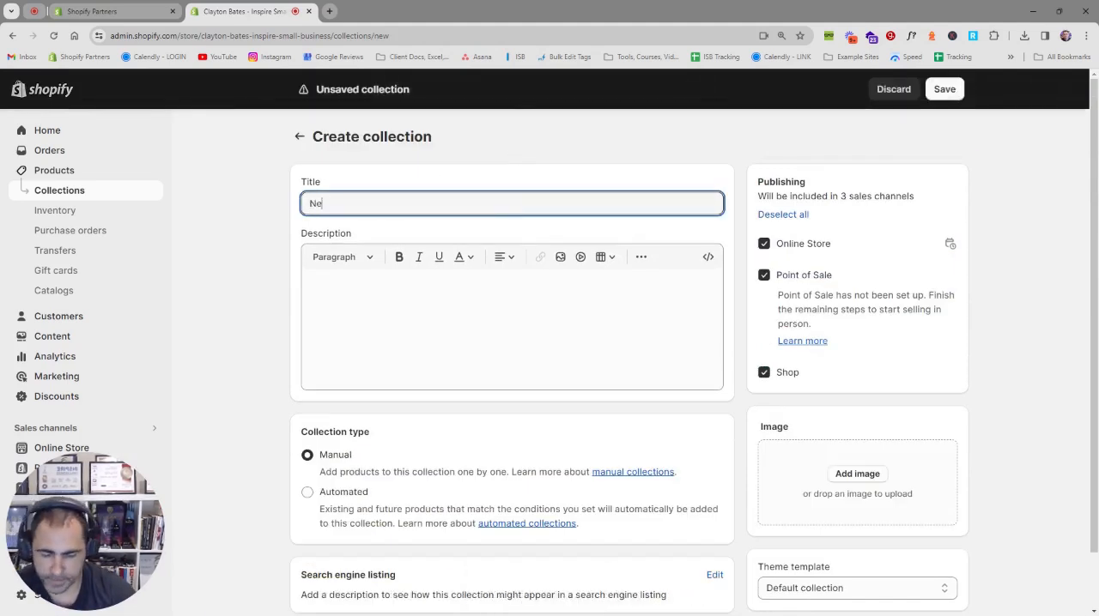
text(w Arrivals)
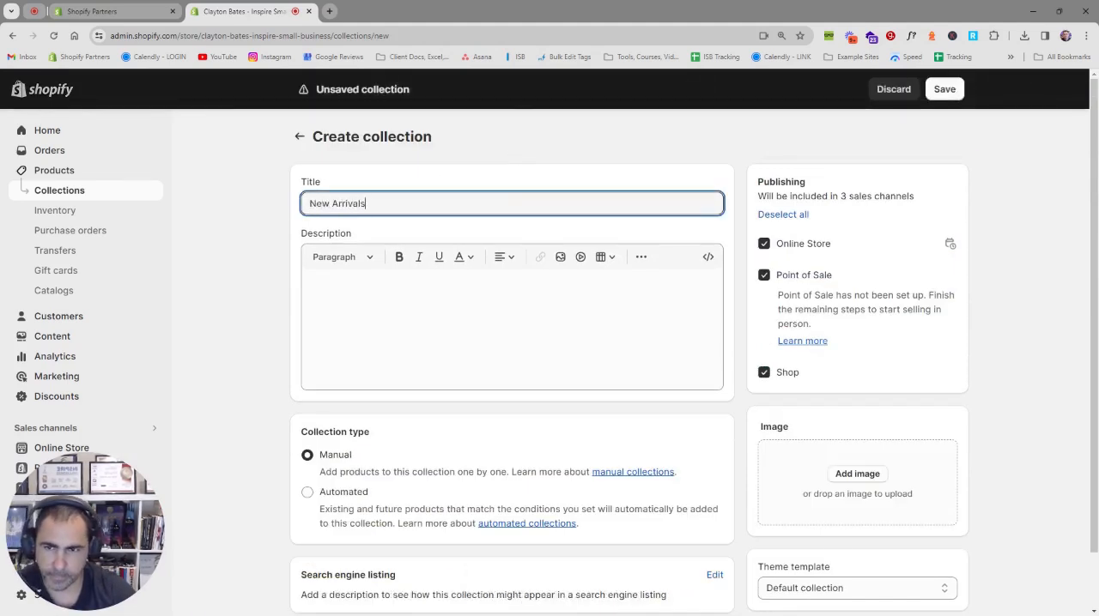
Step: Make the New Arrivals collection automated with the condition Inventory stock is greater than 0, and save it
click(344, 492)
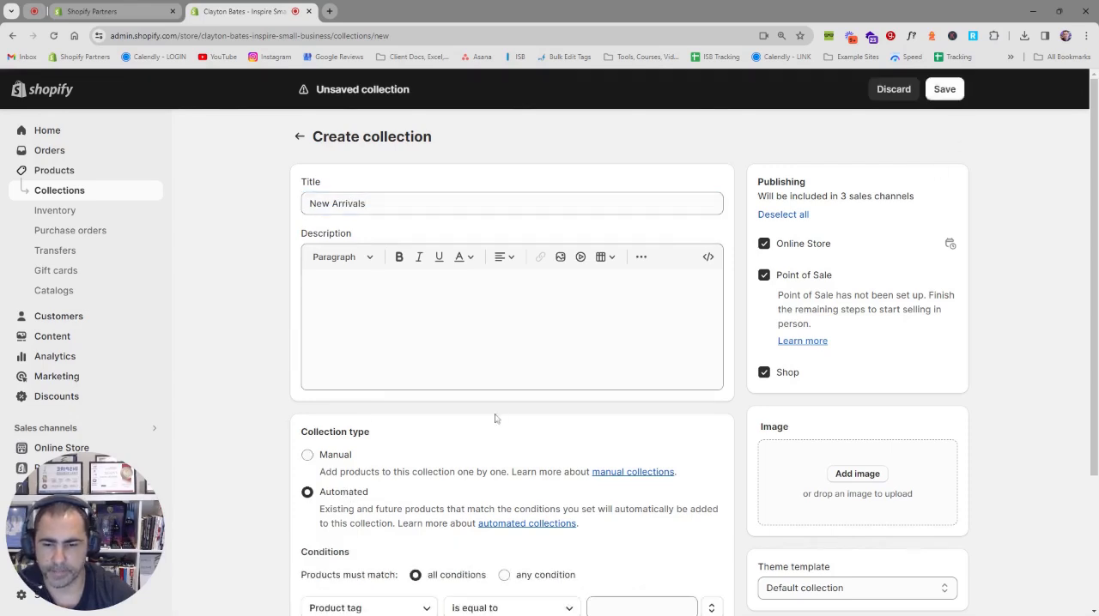
scroll(528, 411, down, 1)
scroll(528, 411, down, 2)
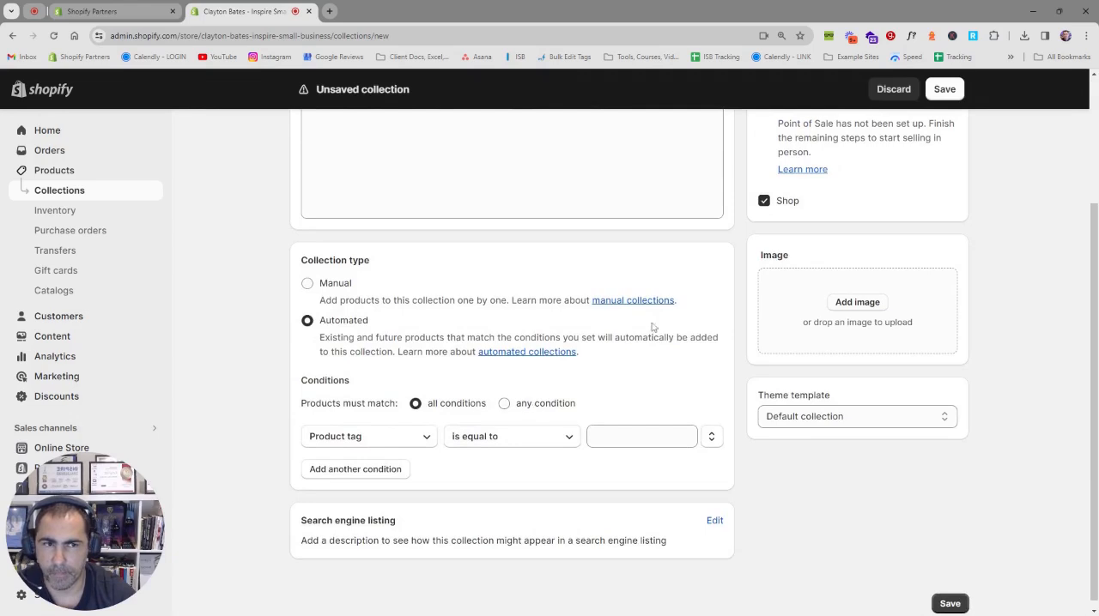
scroll(525, 382, up, 2)
scroll(525, 383, down, 2)
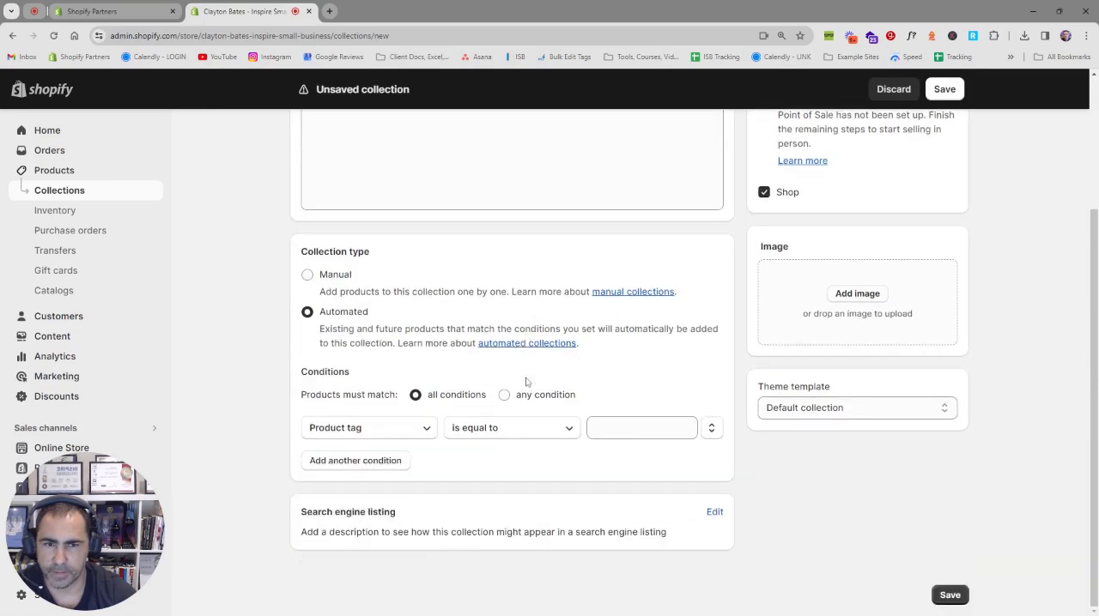
click(351, 427)
click(356, 371)
click(618, 428)
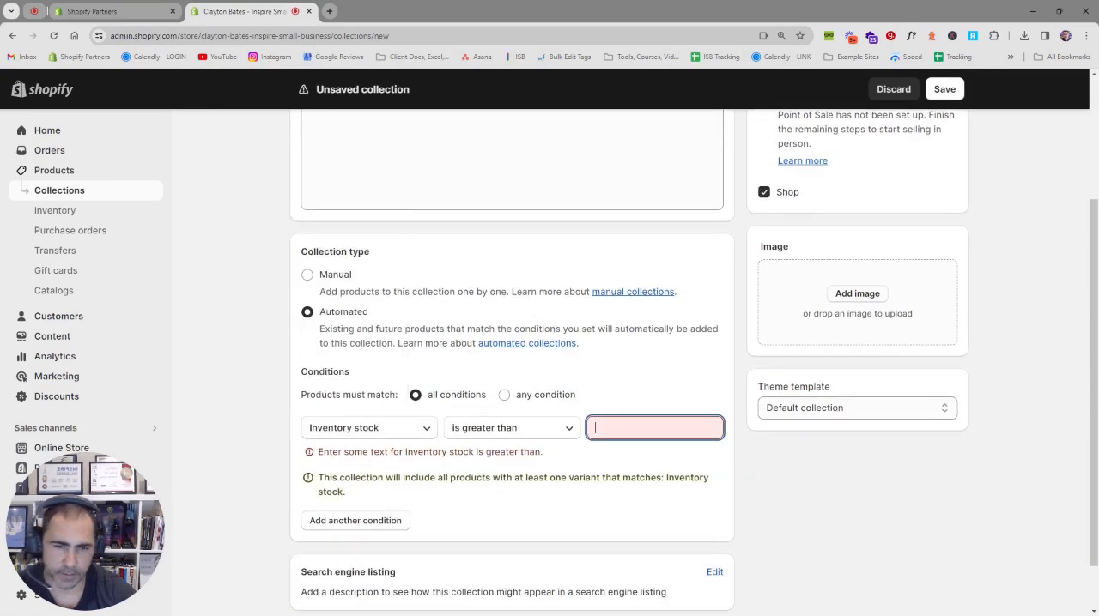
text(0)
click(941, 95)
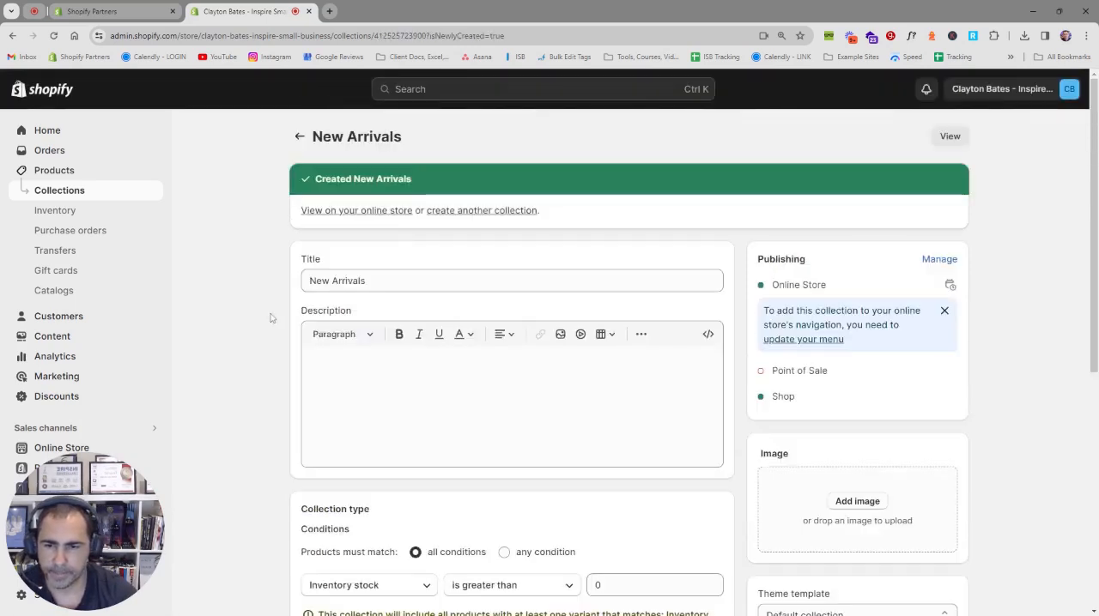
Step: Sort the products in the New Arrivals collection by Newest
scroll(271, 317, down, 4)
scroll(271, 317, down, 1)
click(367, 297)
click(368, 380)
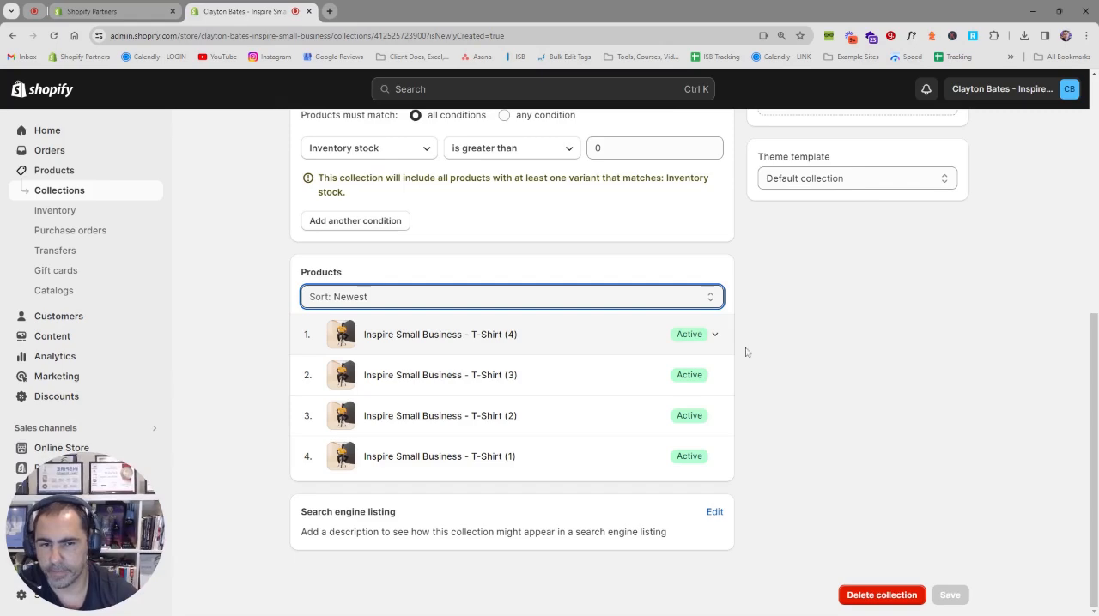
Step: Start another new collection and title it On Sale
scroll(788, 359, up, 6)
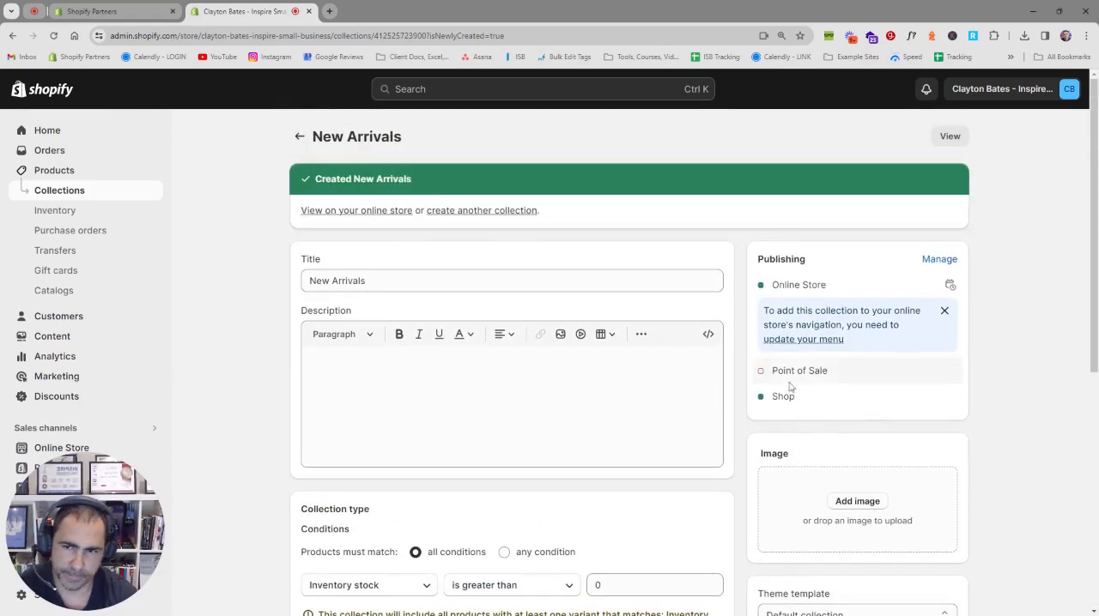
click(495, 213)
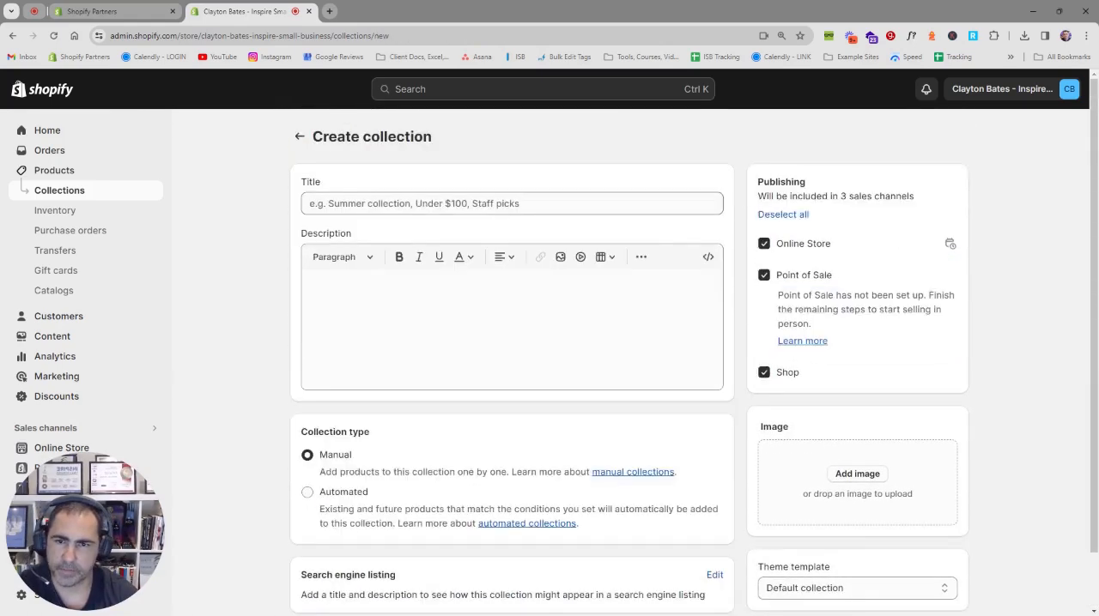
click(424, 205)
text(On Sale)
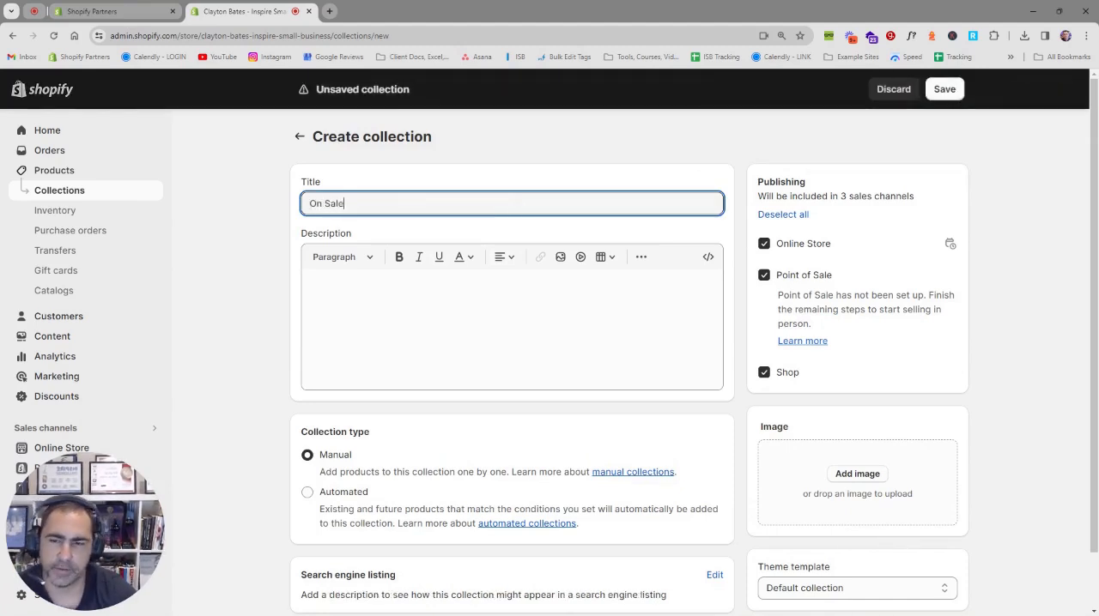
Step: Make the On Sale collection automated with the condition Inventory stock is greater than 0
click(331, 492)
scroll(387, 444, down, 2)
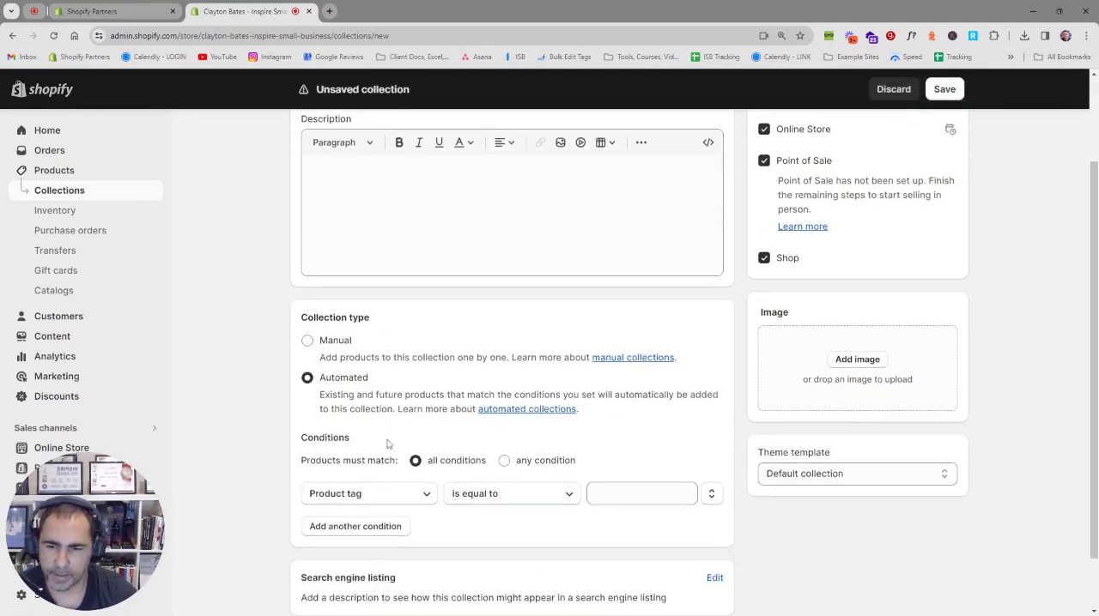
scroll(387, 444, down, 1)
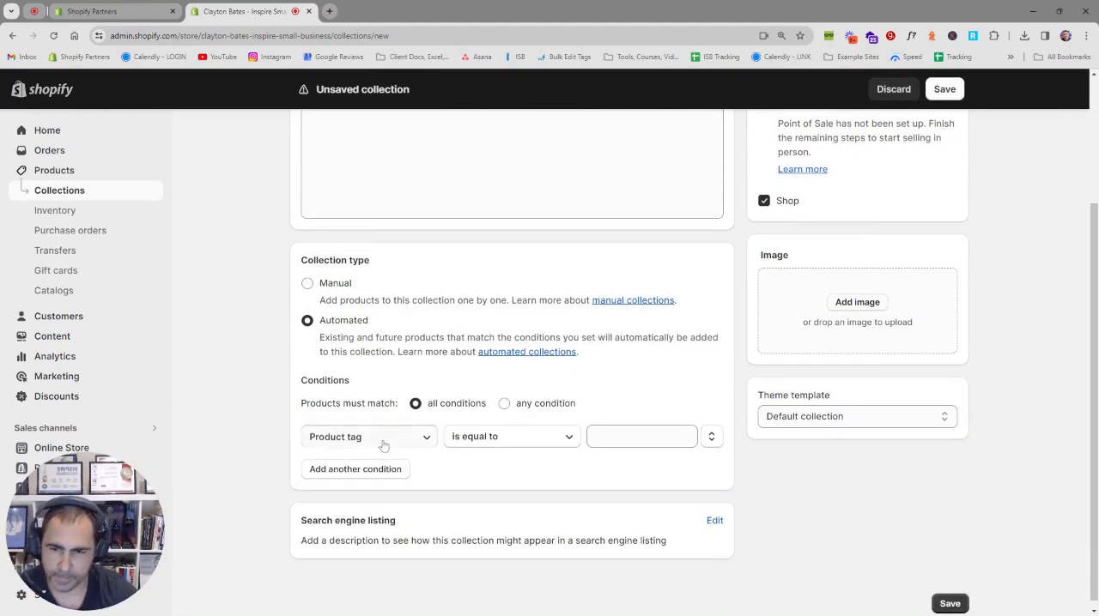
click(383, 445)
click(355, 378)
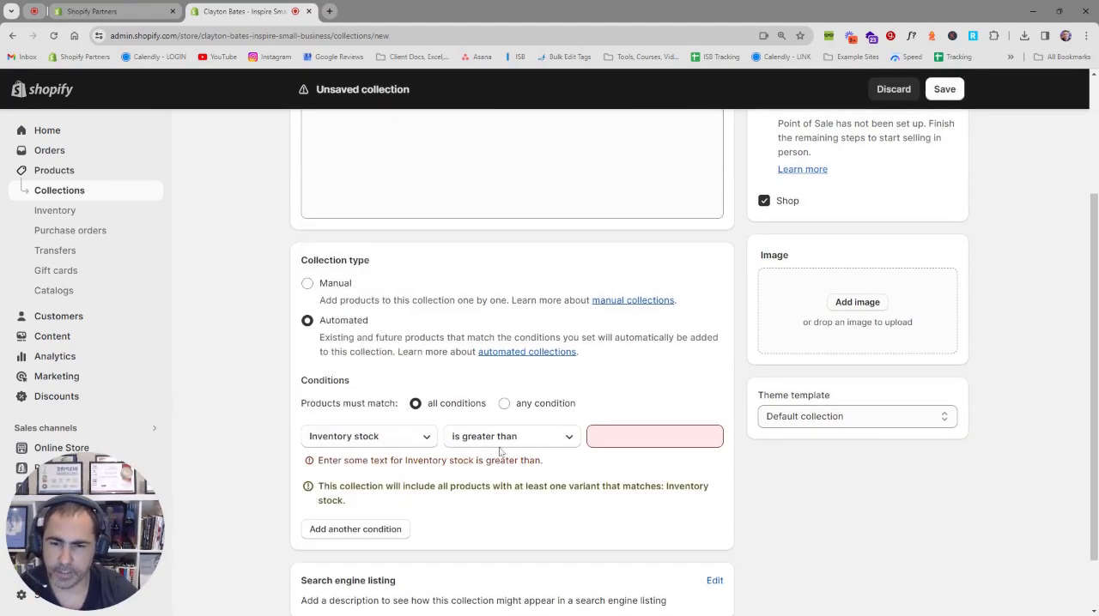
click(619, 437)
text(0)
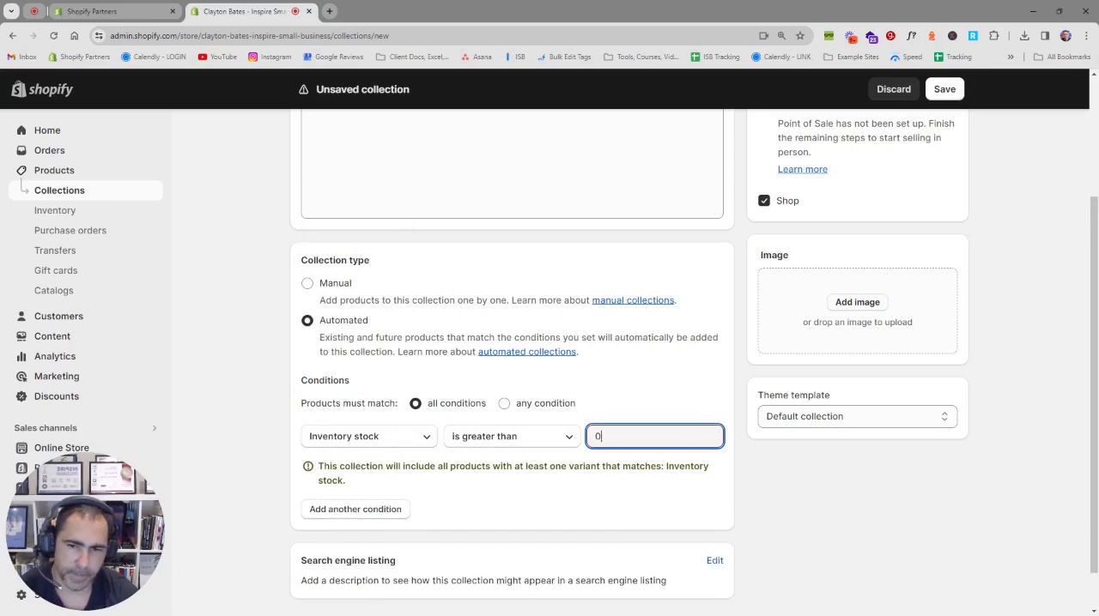
Step: Add a second condition, Compare-at price is greater than $0.10, to the On Sale collection and save it
click(359, 511)
click(365, 473)
click(381, 362)
click(591, 471)
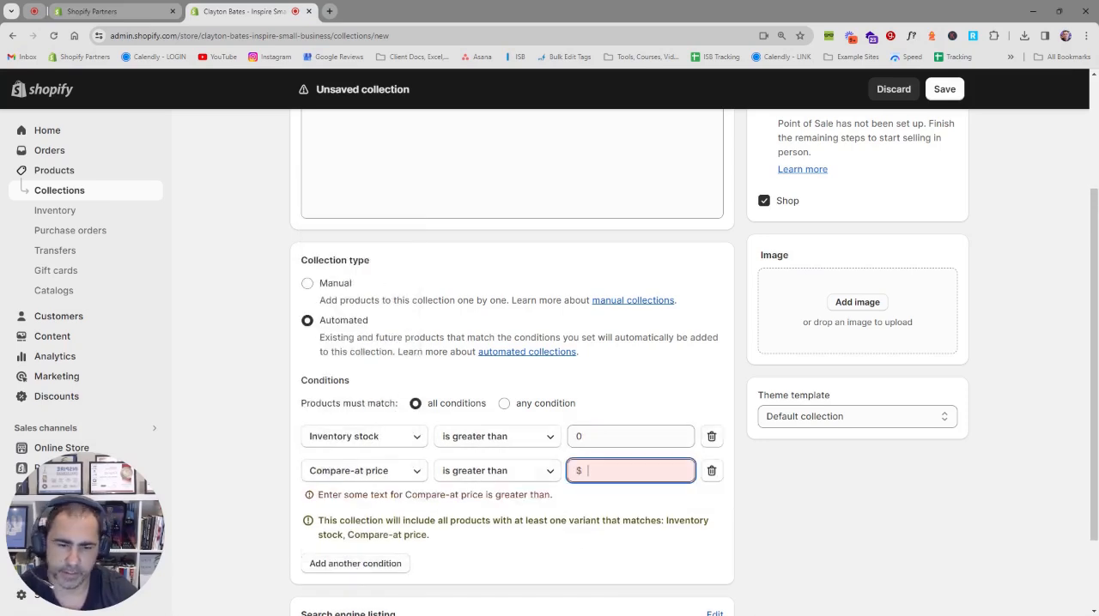
text(0.10)
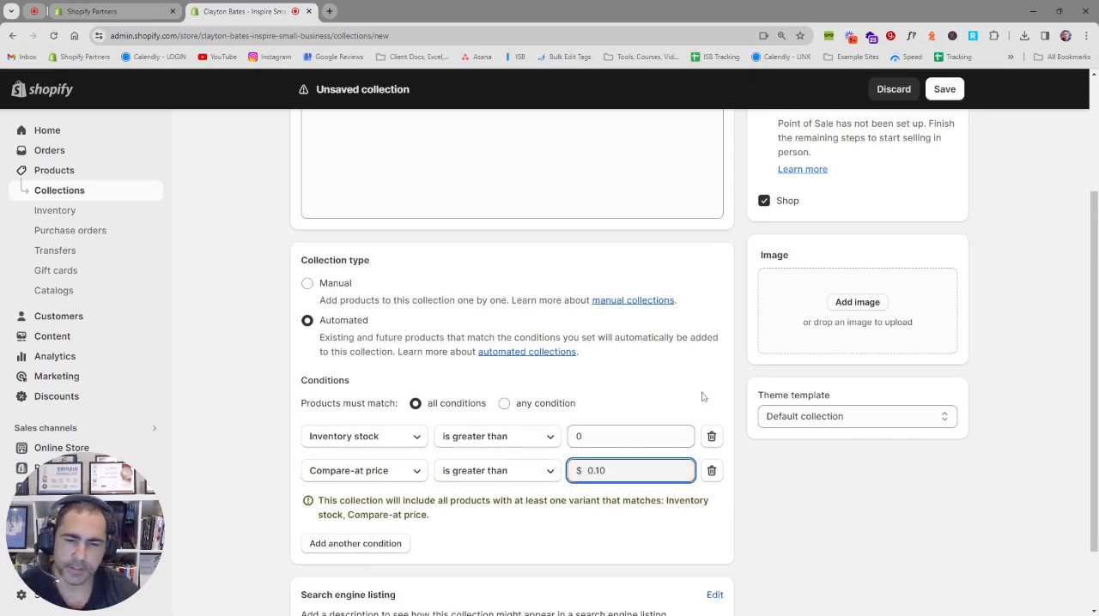
click(685, 398)
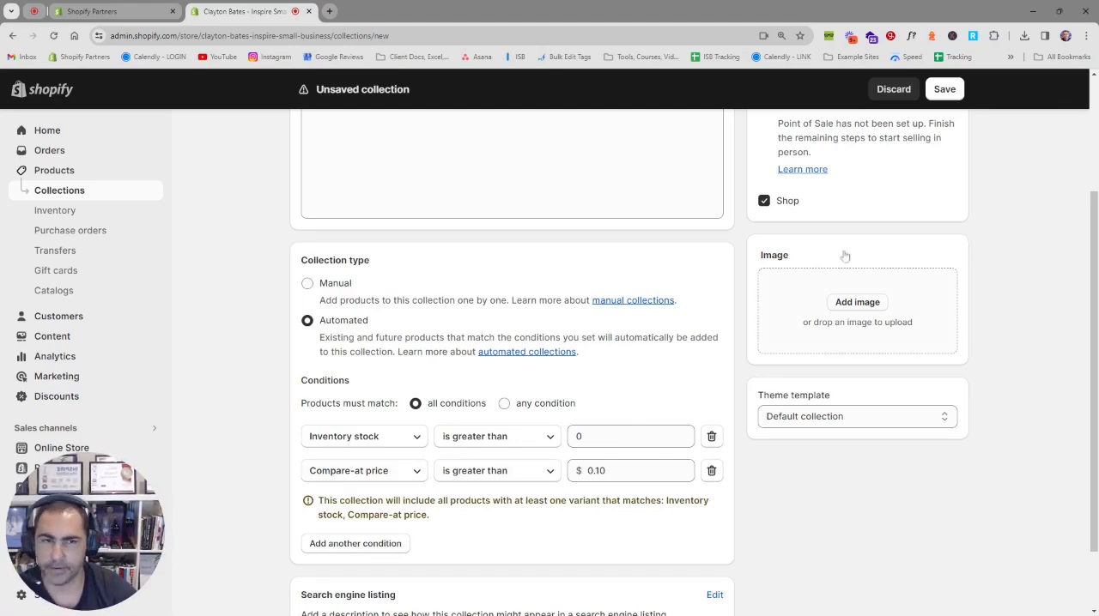
click(946, 91)
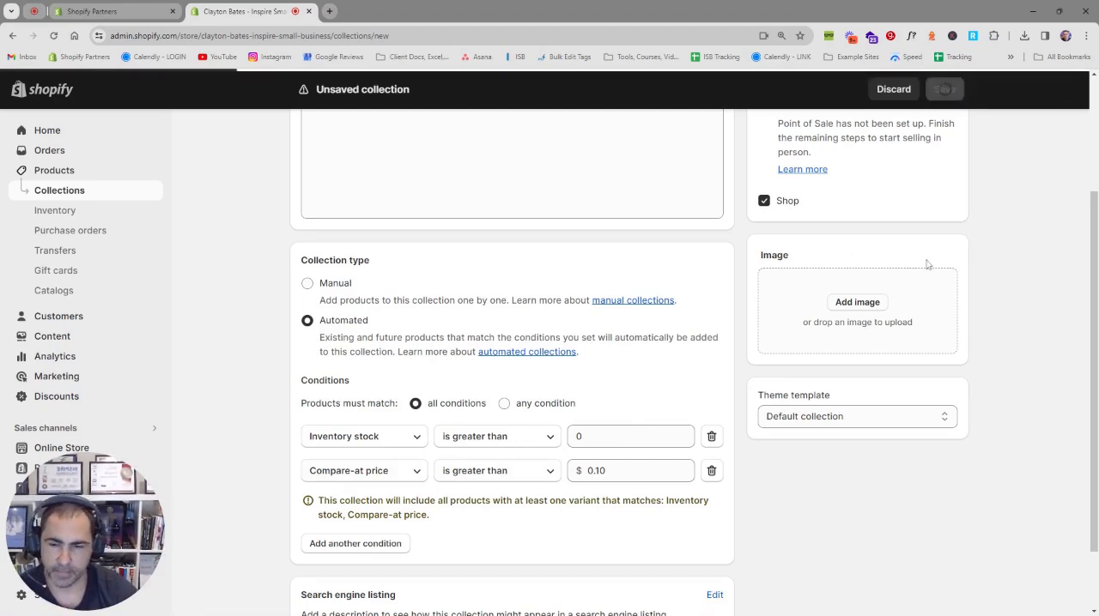
Step: Review the products in the On Sale collection and view the collection on the online store
scroll(915, 304, down, 5)
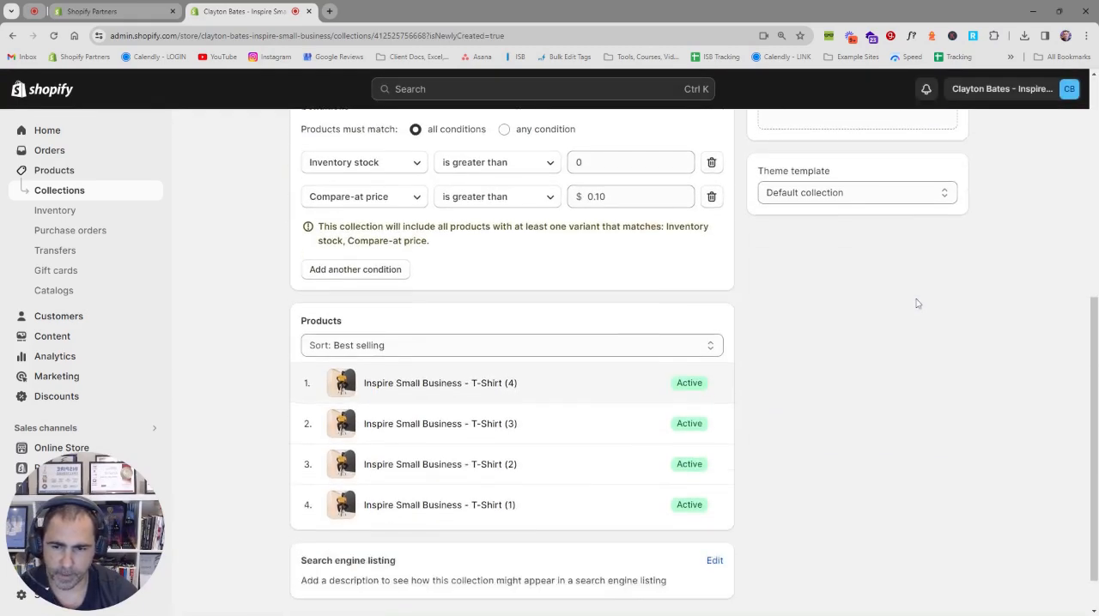
scroll(903, 314, up, 5)
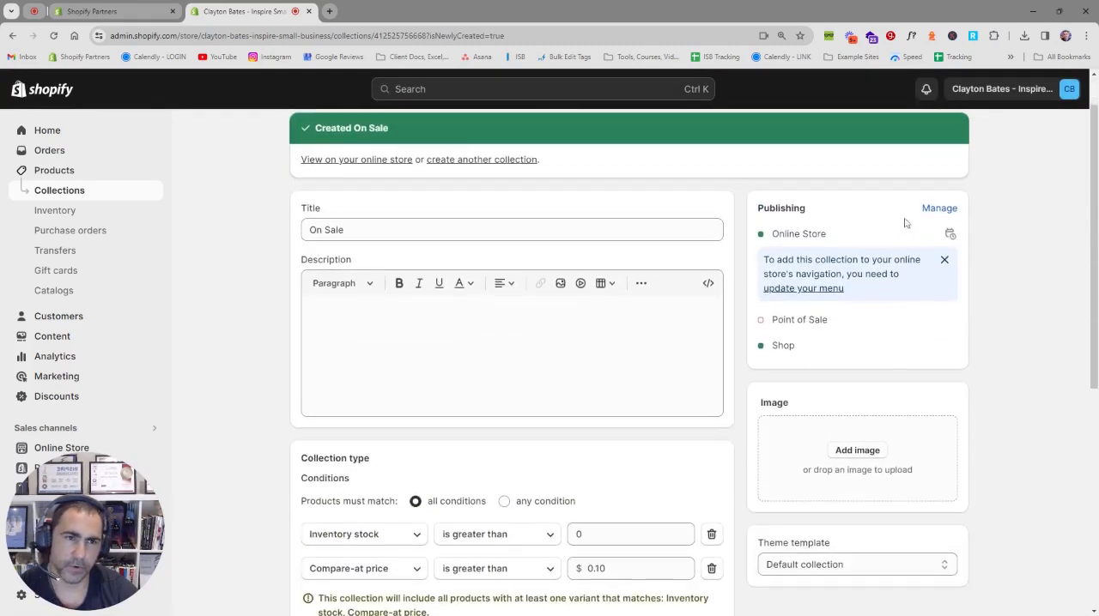
scroll(975, 199, up, 1)
click(950, 135)
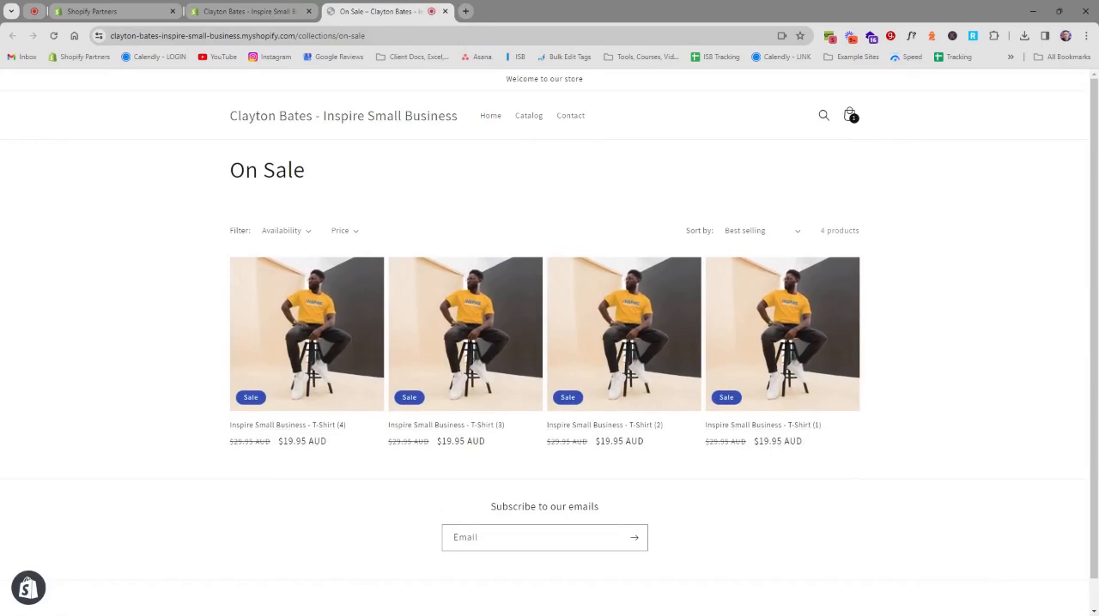
Step: Return to the store admin and start another new collection titled T-Shirts, with the collection type Automated
click(266, 12)
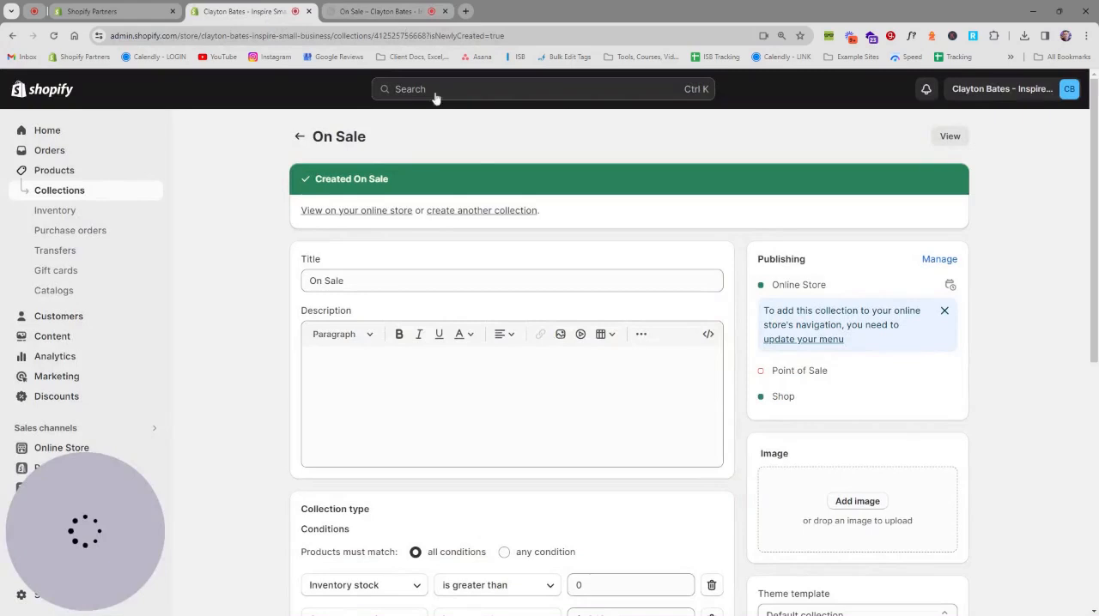
click(493, 212)
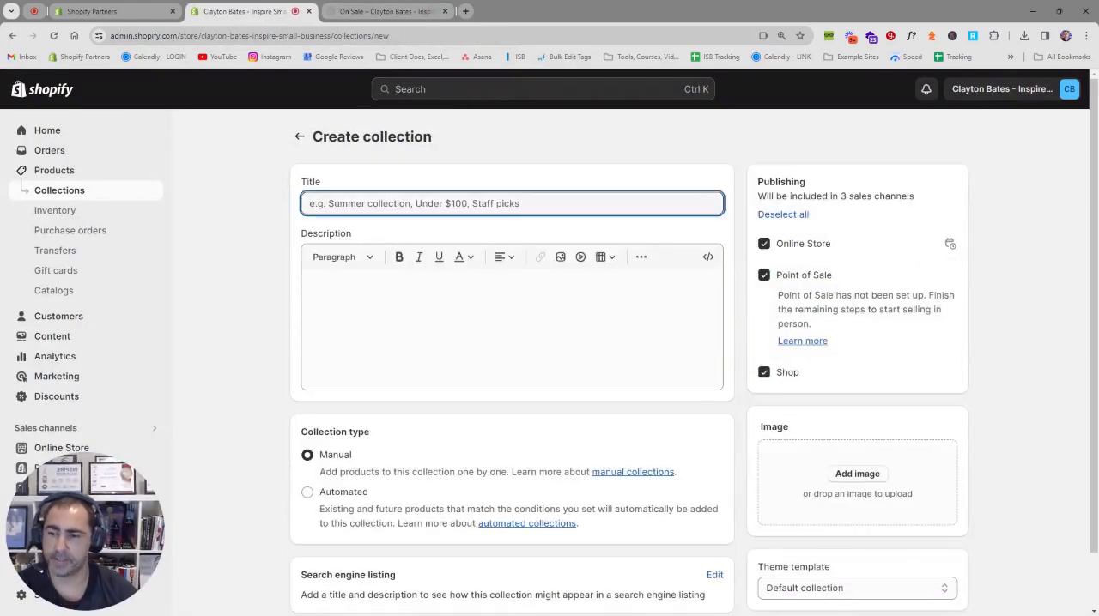
text(T-Shirts)
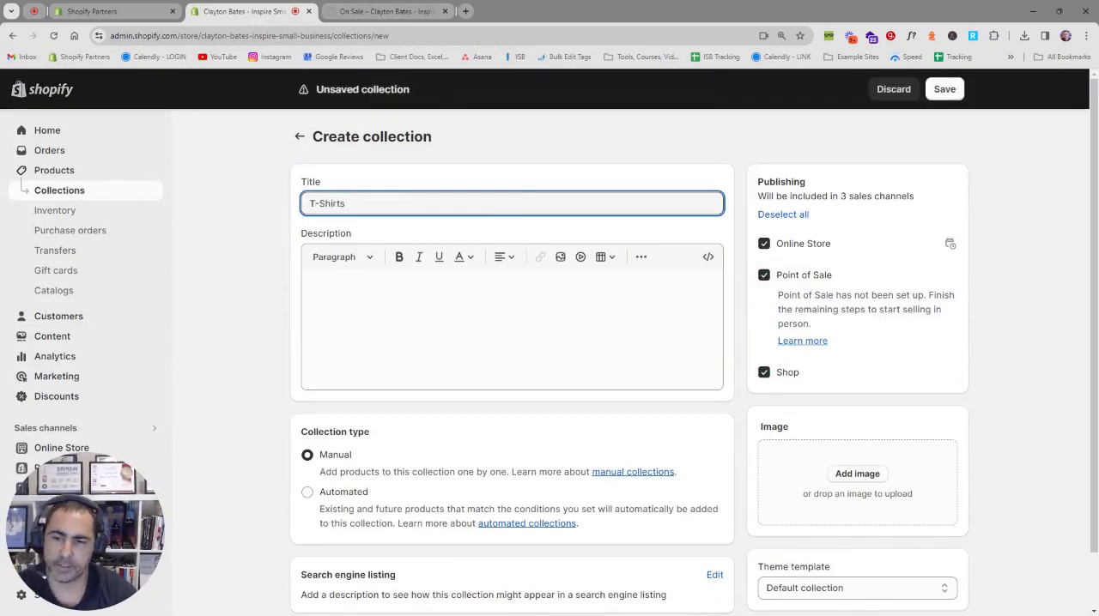
scroll(490, 226, down, 1)
click(348, 431)
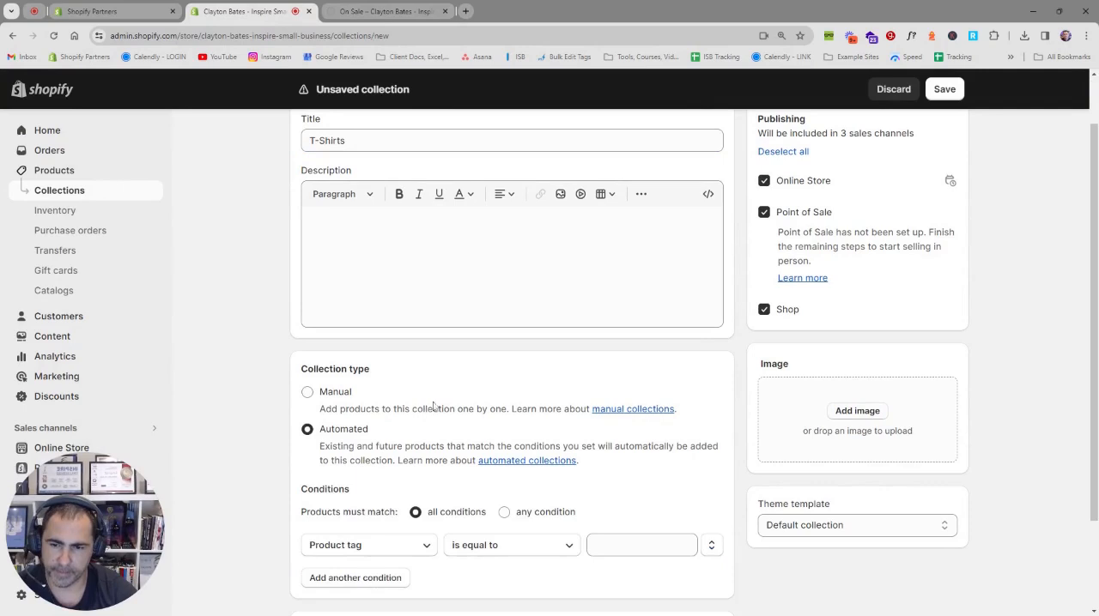
Step: Set the T-Shirts collection's condition to Product title contains T-Shirt
scroll(432, 409, down, 2)
click(393, 432)
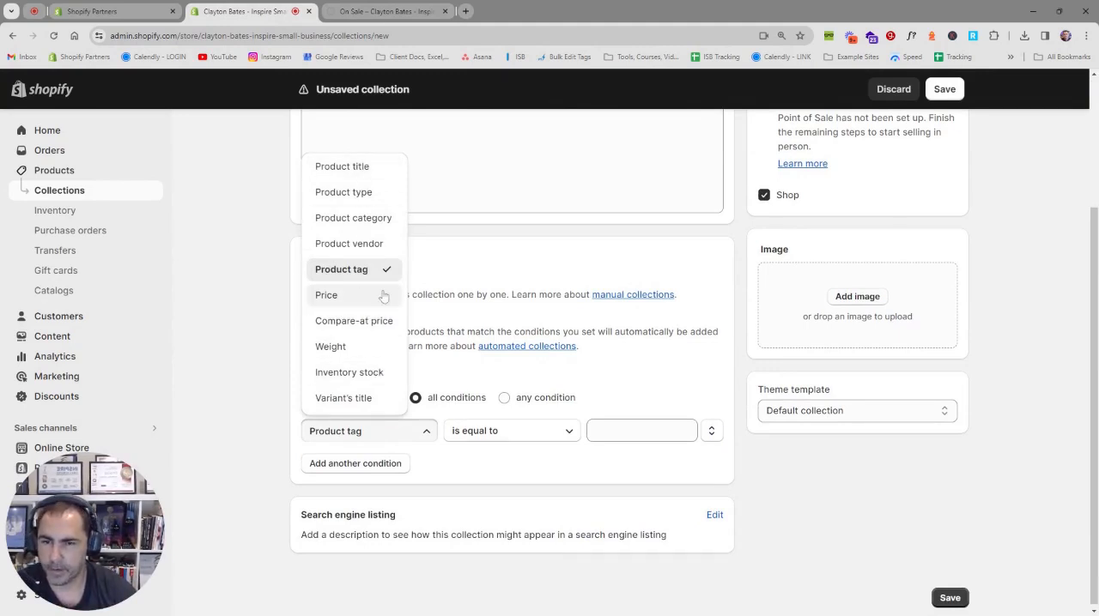
click(333, 172)
click(595, 431)
text(T-Shirt)
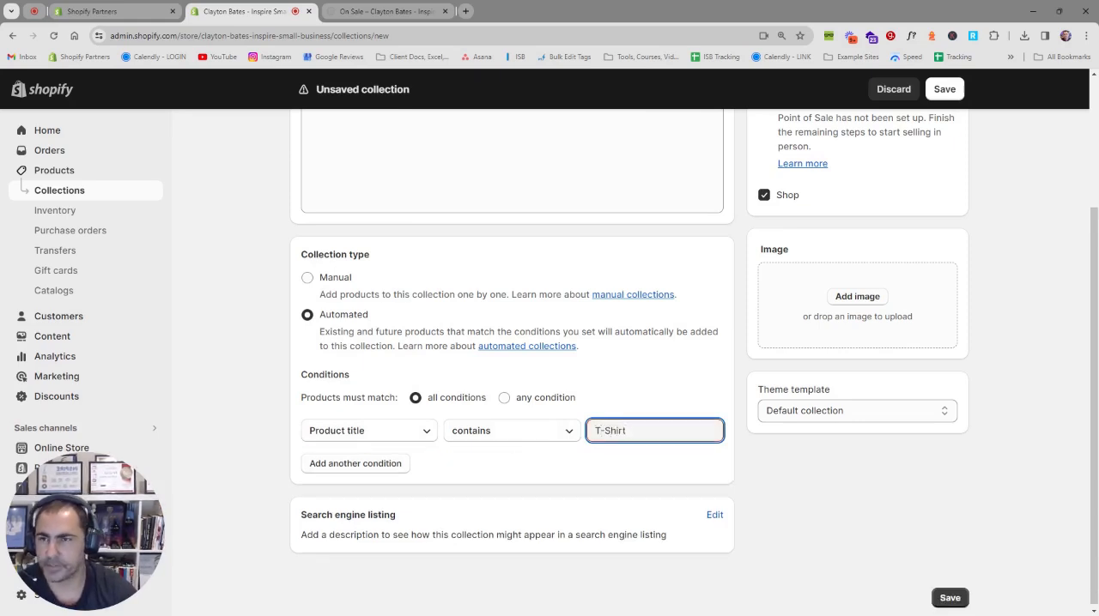
key(ctrl+a)
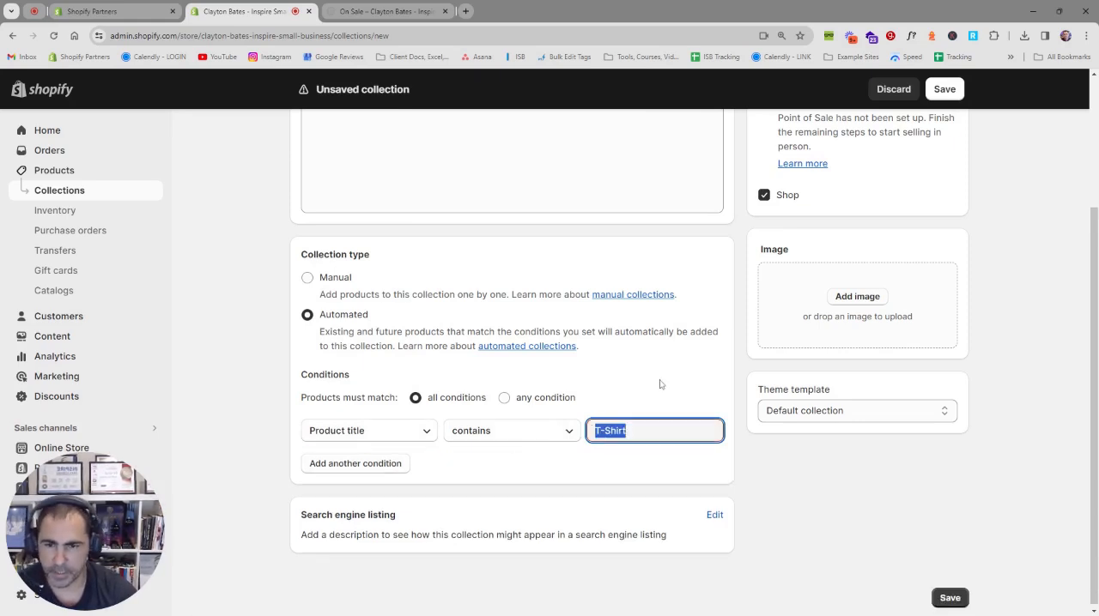
Step: Switch the T-Shirts collection's condition to Product type is equal to T-Shirt
click(397, 435)
click(361, 196)
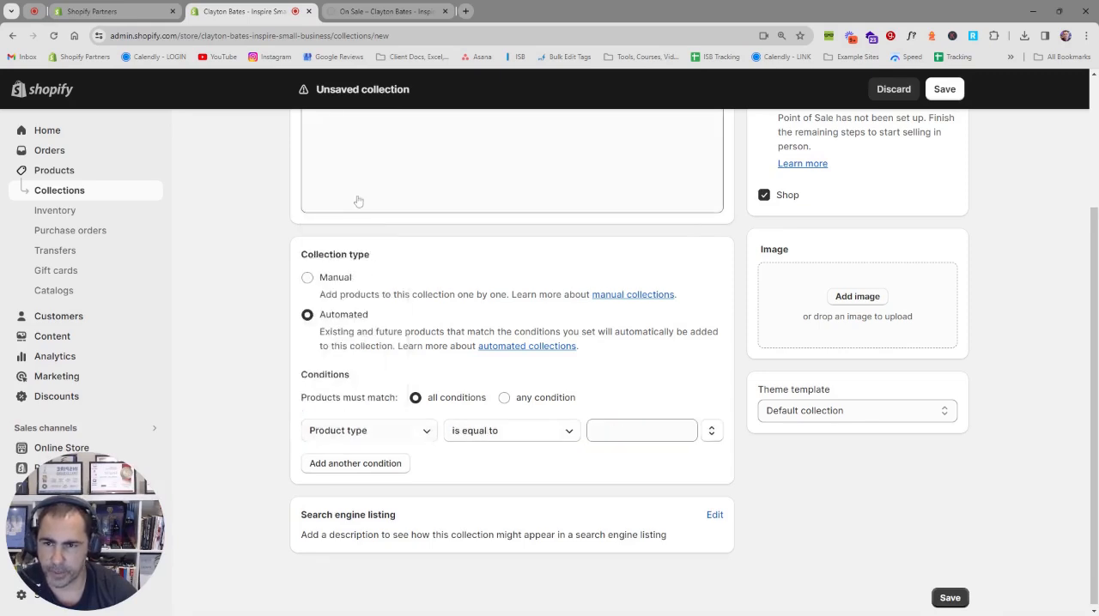
click(641, 430)
click(622, 460)
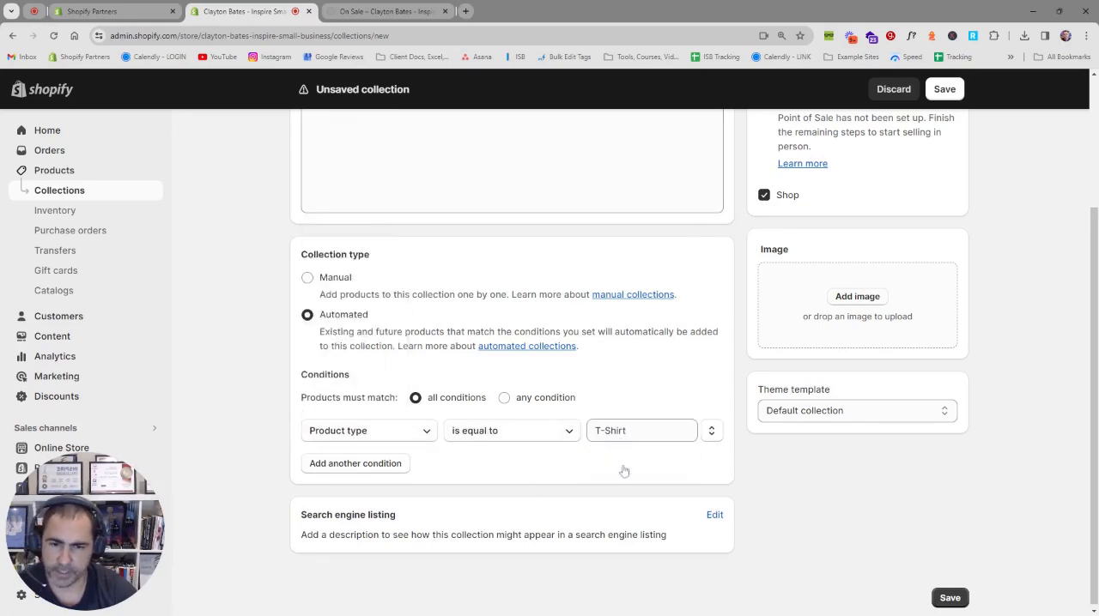
Step: Change the T-Shirts collection's condition to Product category is equal to Clothing
click(361, 433)
click(353, 219)
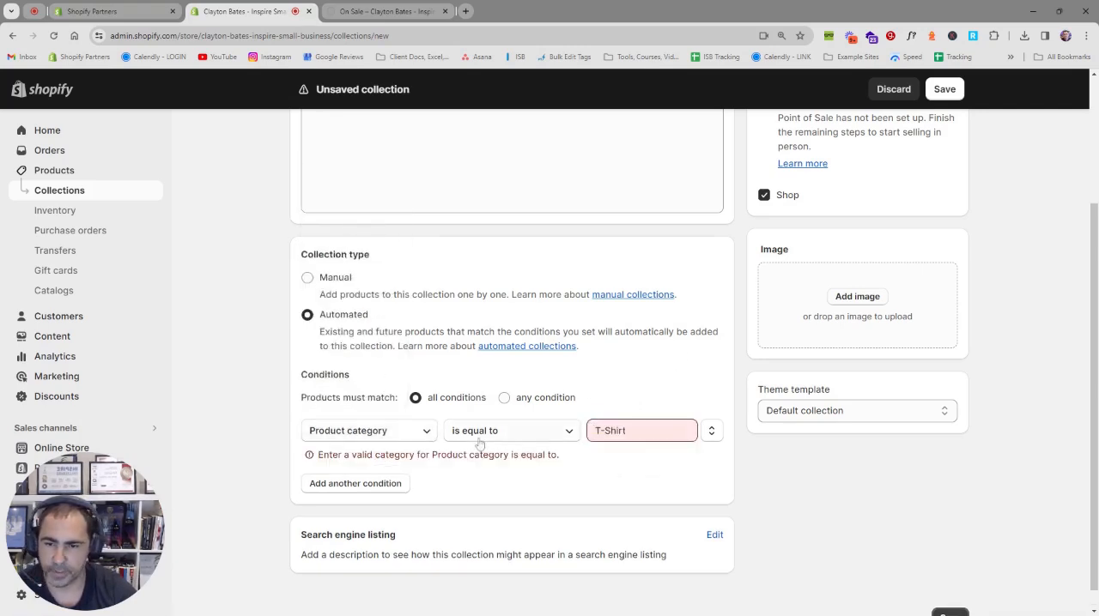
click(392, 432)
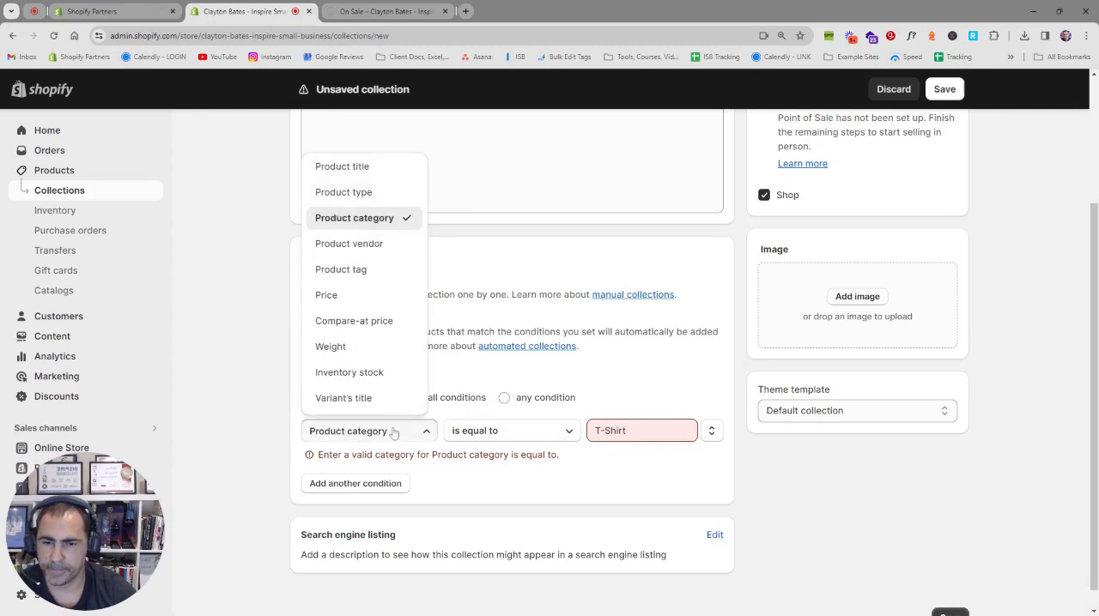
click(652, 392)
click(633, 430)
key(ctrl+a)
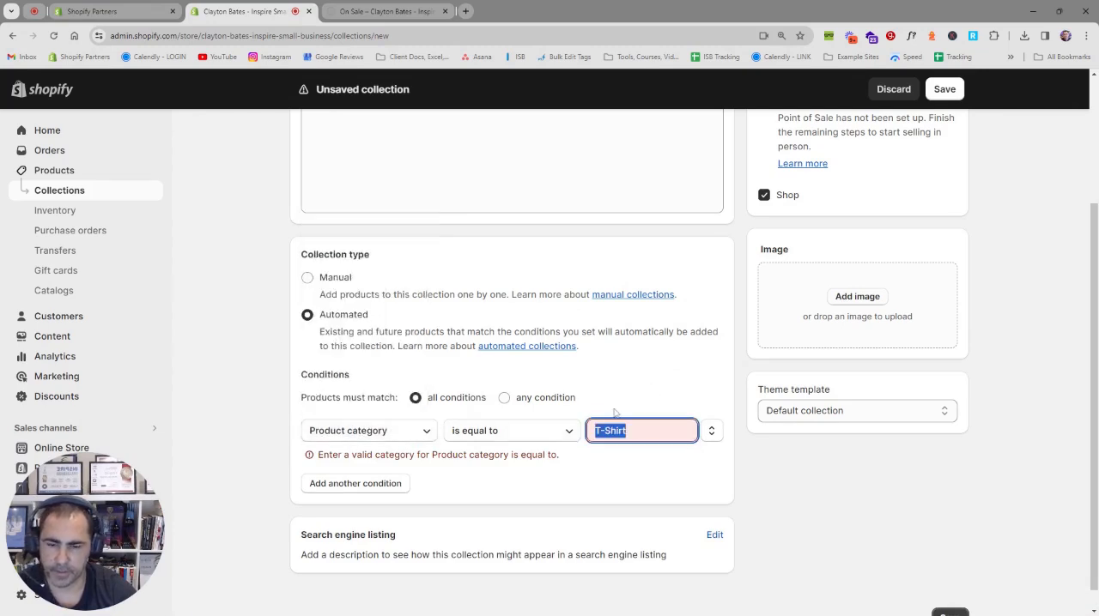
text(Clothib)
key(BackSpace)
text(ng)
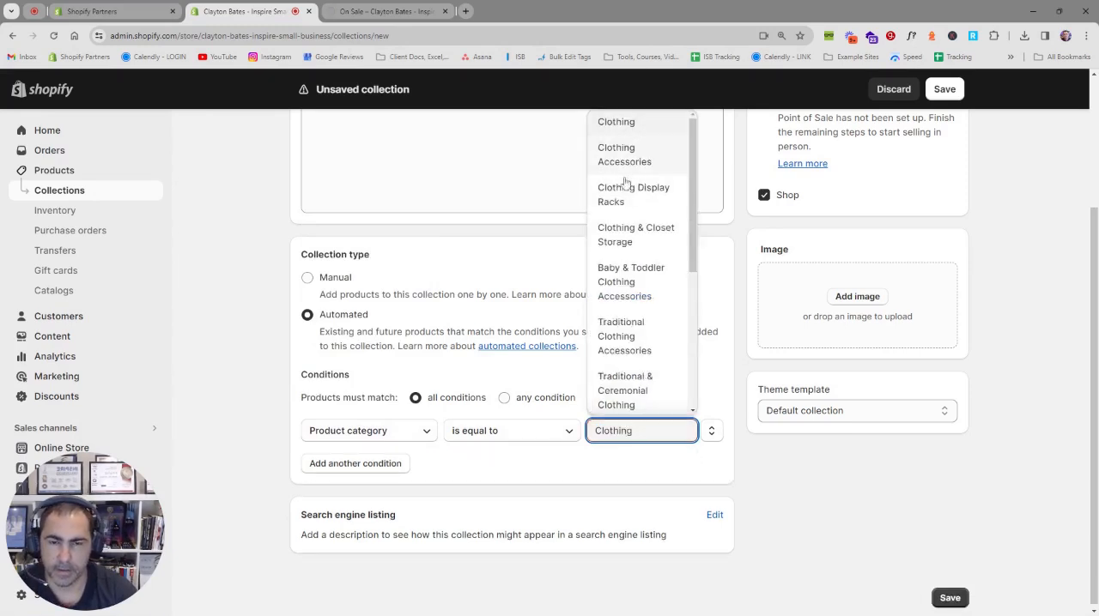
click(720, 404)
Step: Switch the T-Shirts collection's condition to Product vendor with the operator is equal to
click(355, 436)
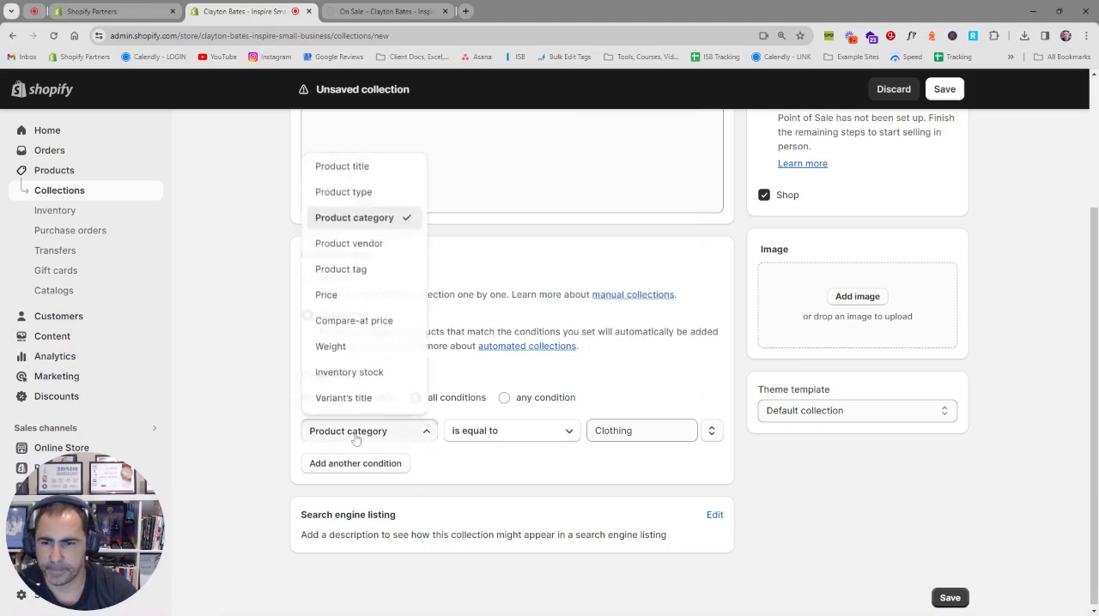
click(356, 246)
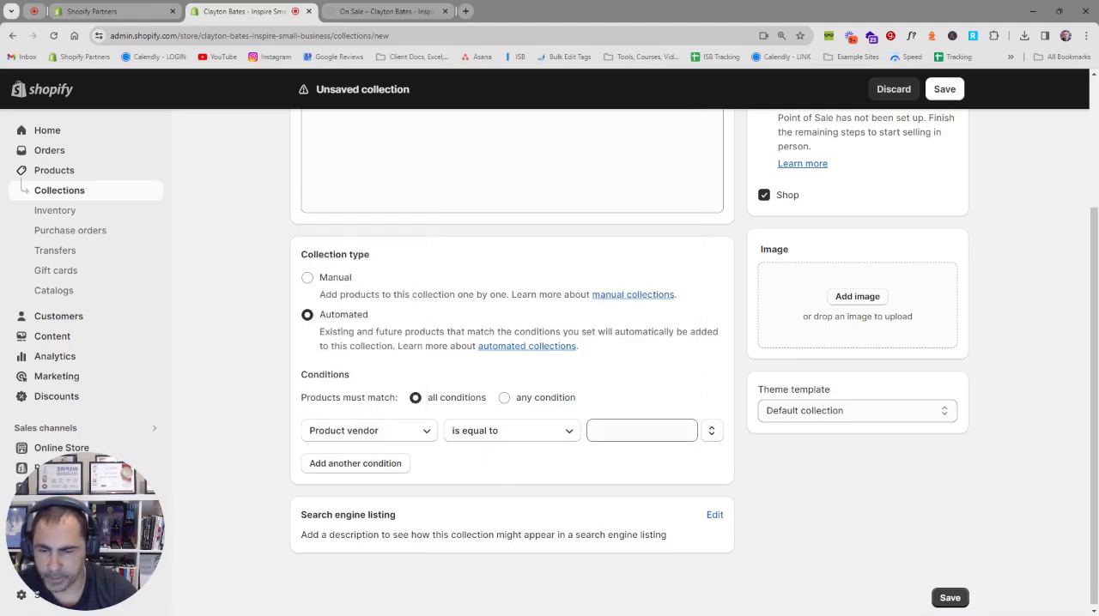
scroll(601, 343, up, 2)
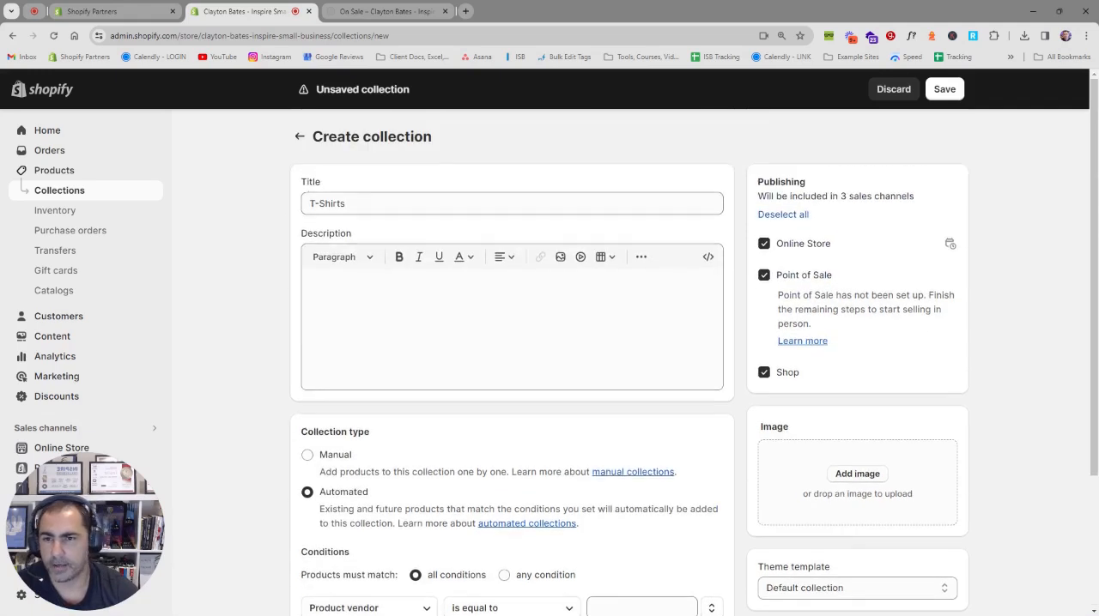
scroll(532, 468, down, 2)
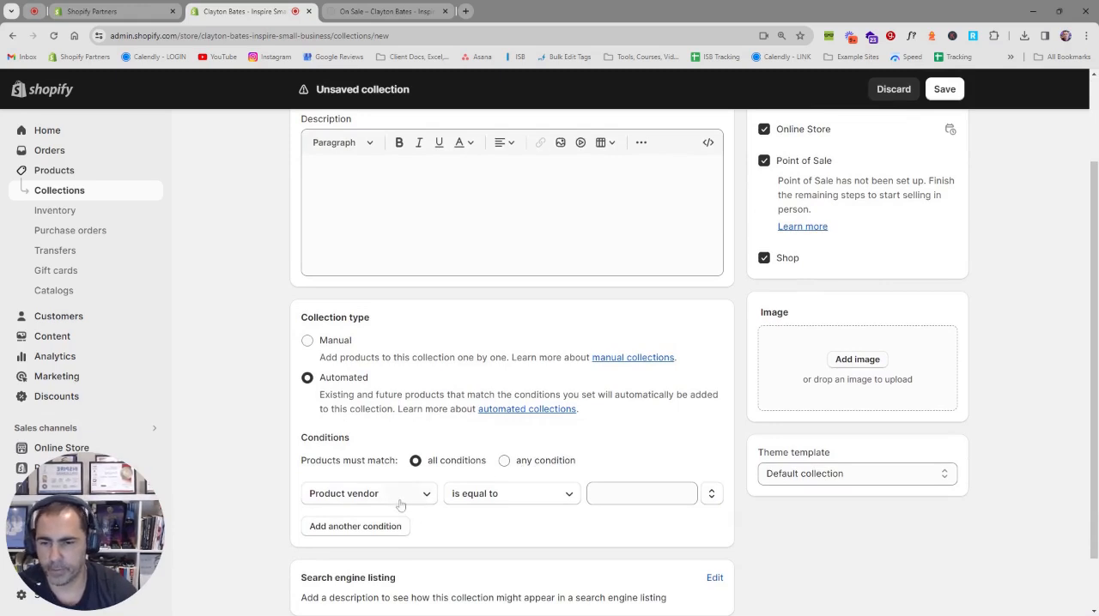
click(635, 495)
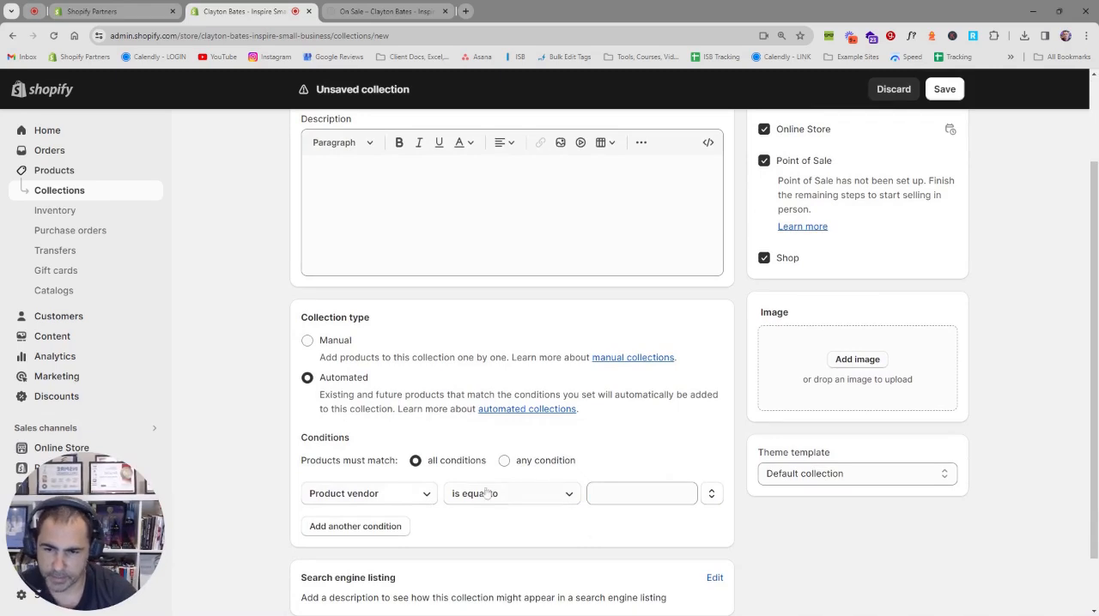
Step: Set the T-Shirts collection's condition to Product tag is equal to T-Shirt and review the other condition types
click(420, 494)
click(386, 341)
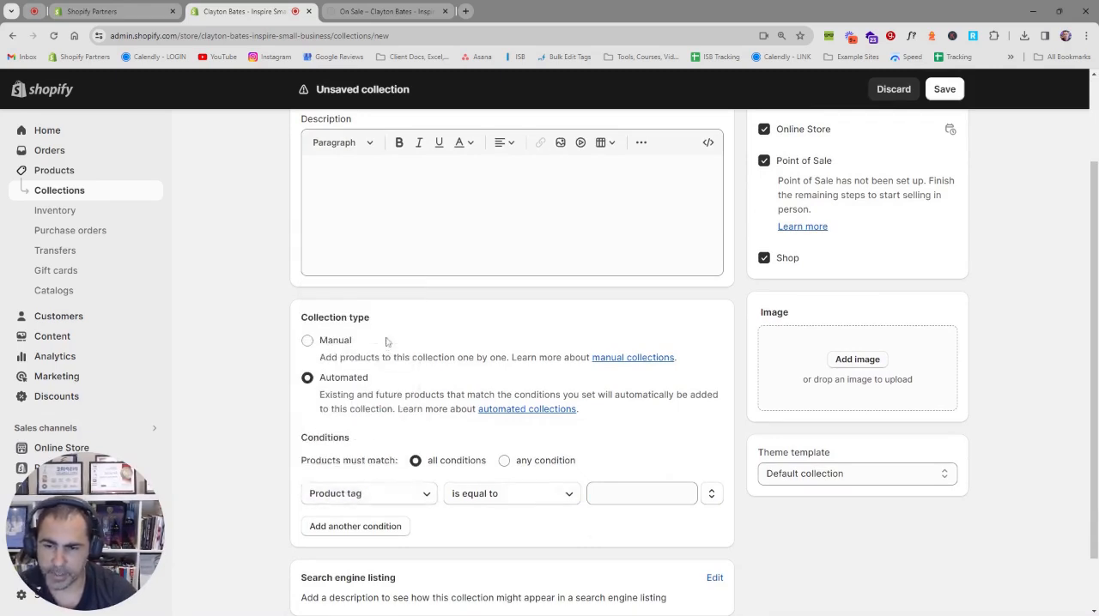
click(634, 496)
click(621, 522)
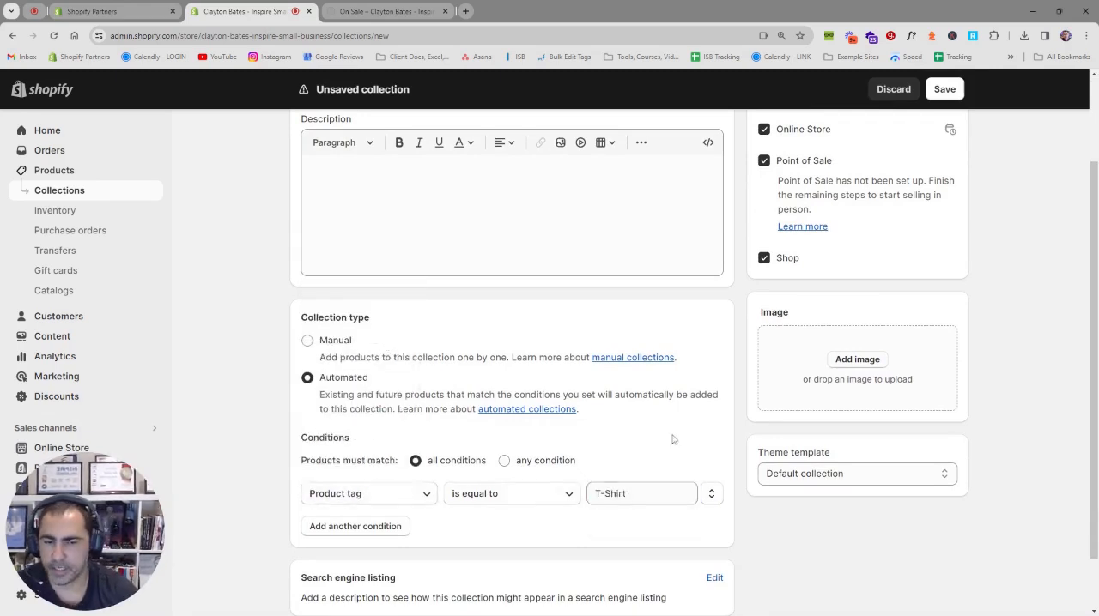
click(374, 502)
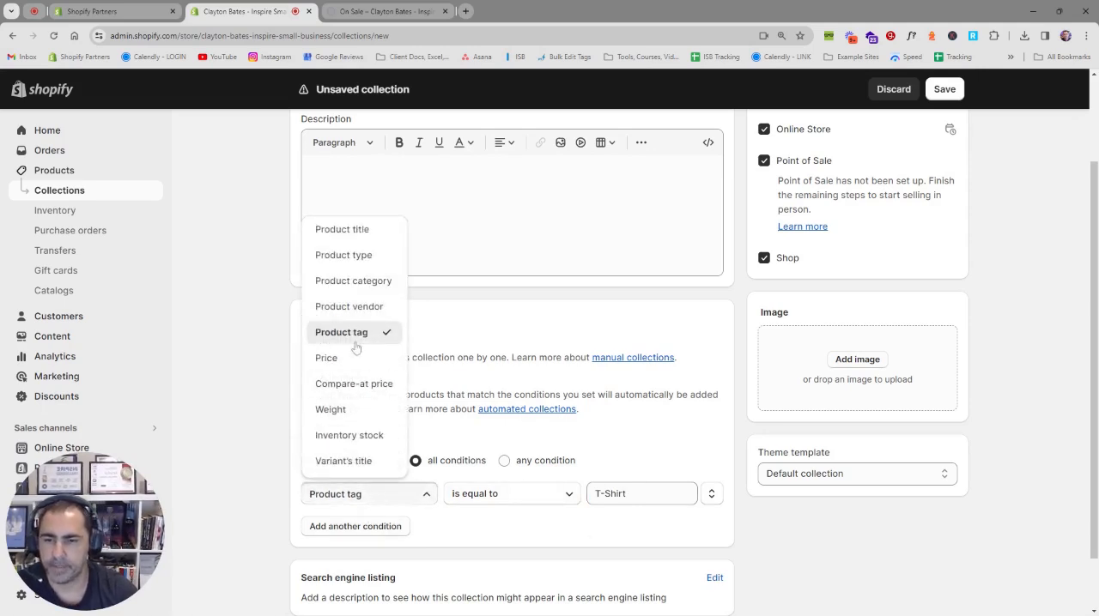
scroll(415, 450, down, 1)
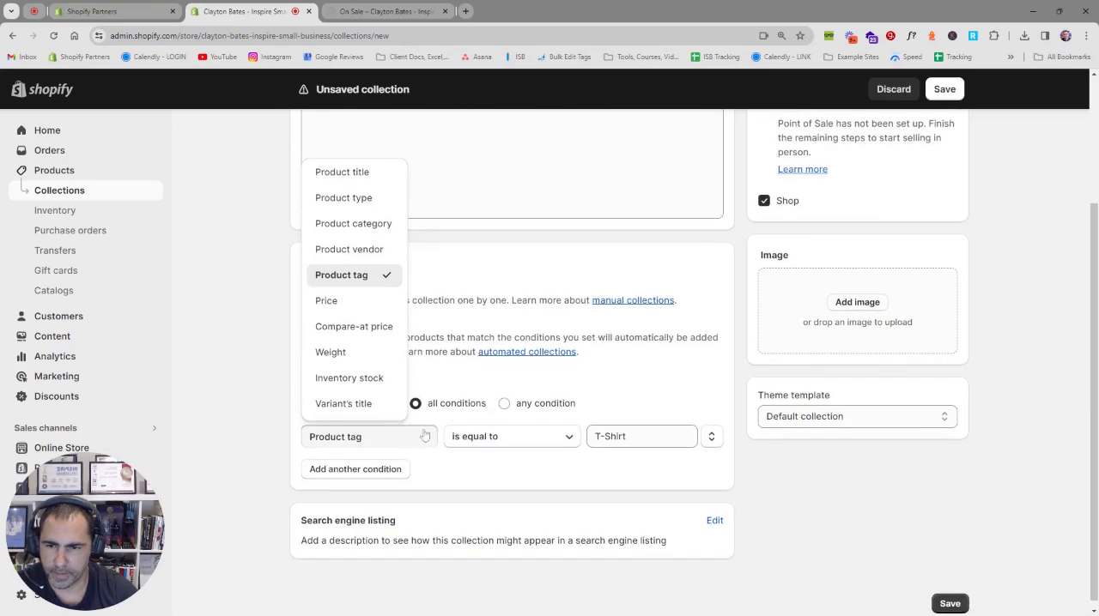
click(421, 443)
Step: Add a second condition, Inventory stock is greater than 0, and save the T-Shirts collection
click(358, 469)
click(359, 470)
click(409, 410)
click(601, 471)
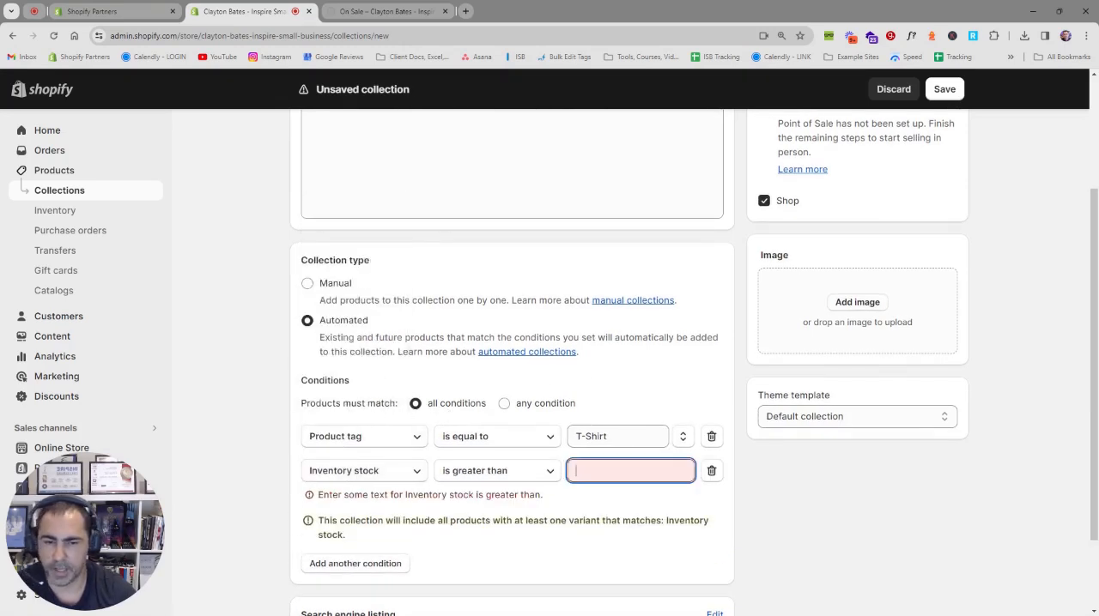
text(0)
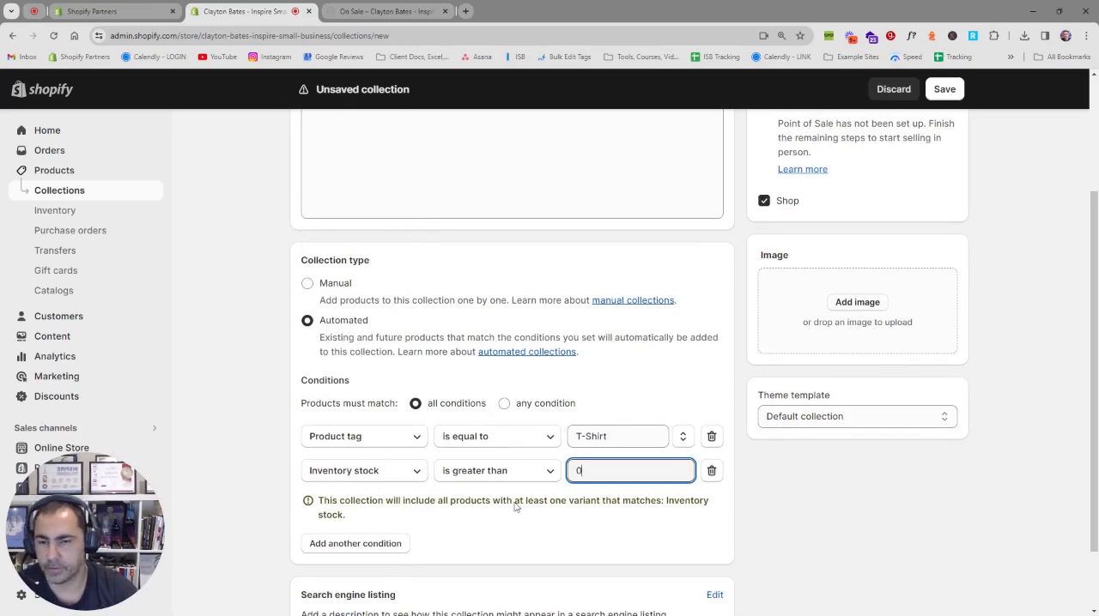
click(644, 385)
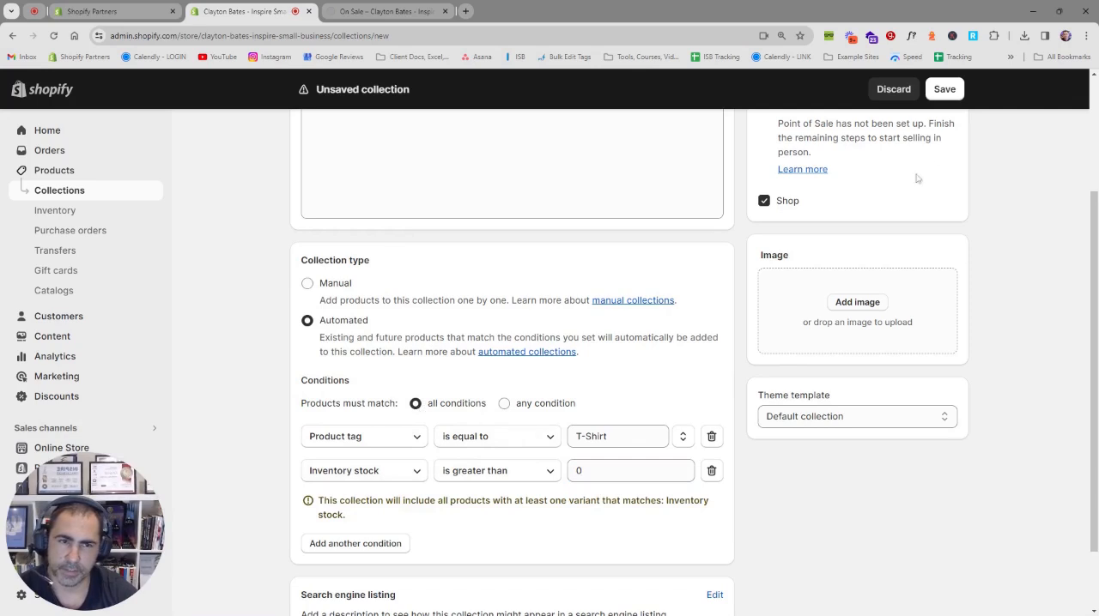
click(945, 89)
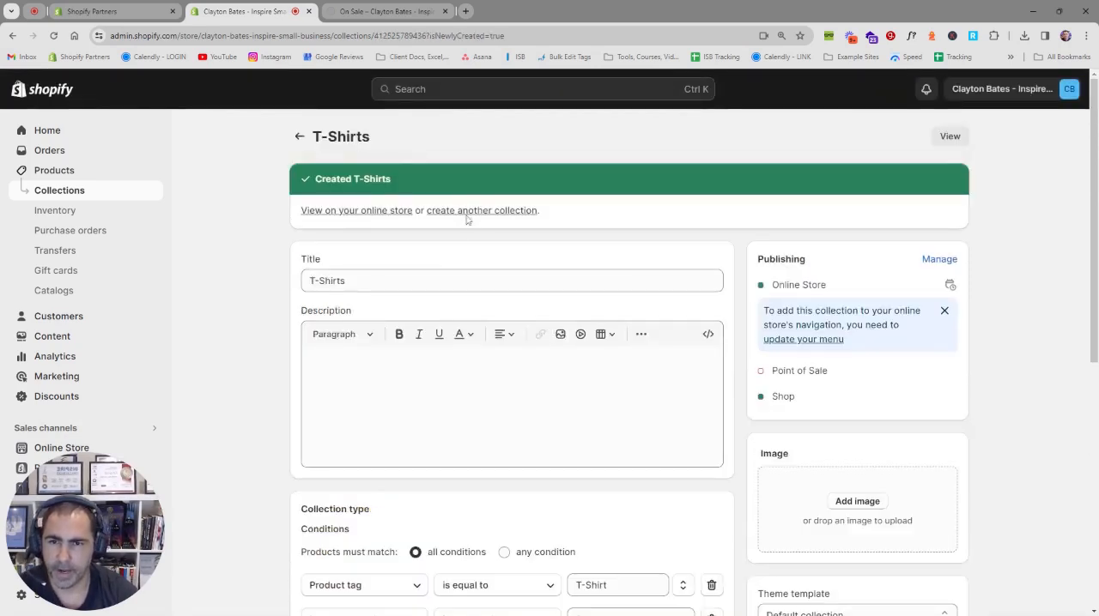
Step: Start another new collection titled Accessories, with the collection type Automated
click(467, 215)
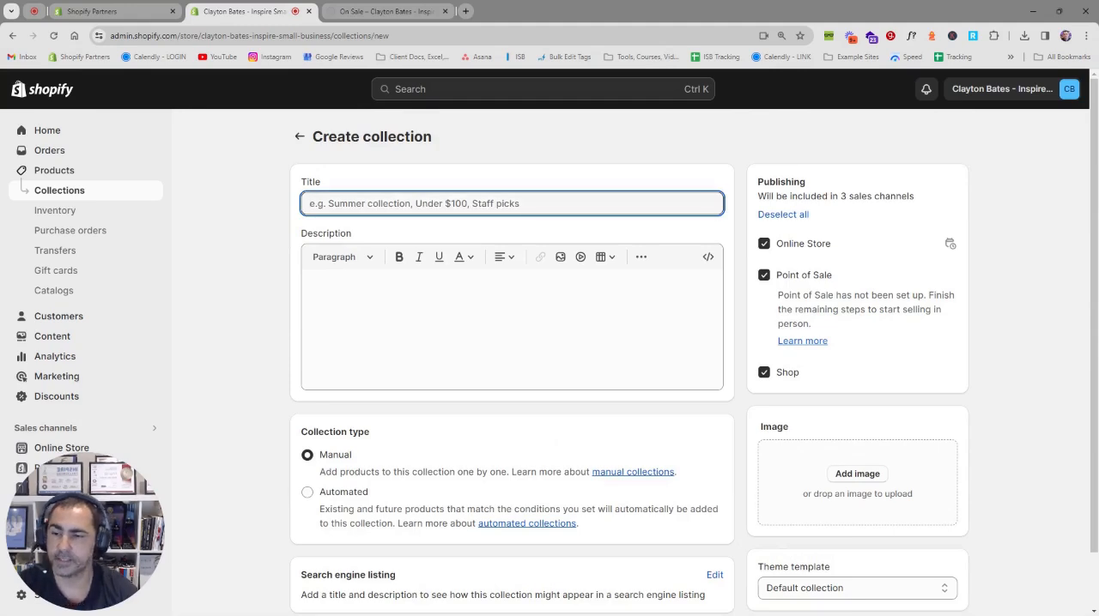
text(Ac)
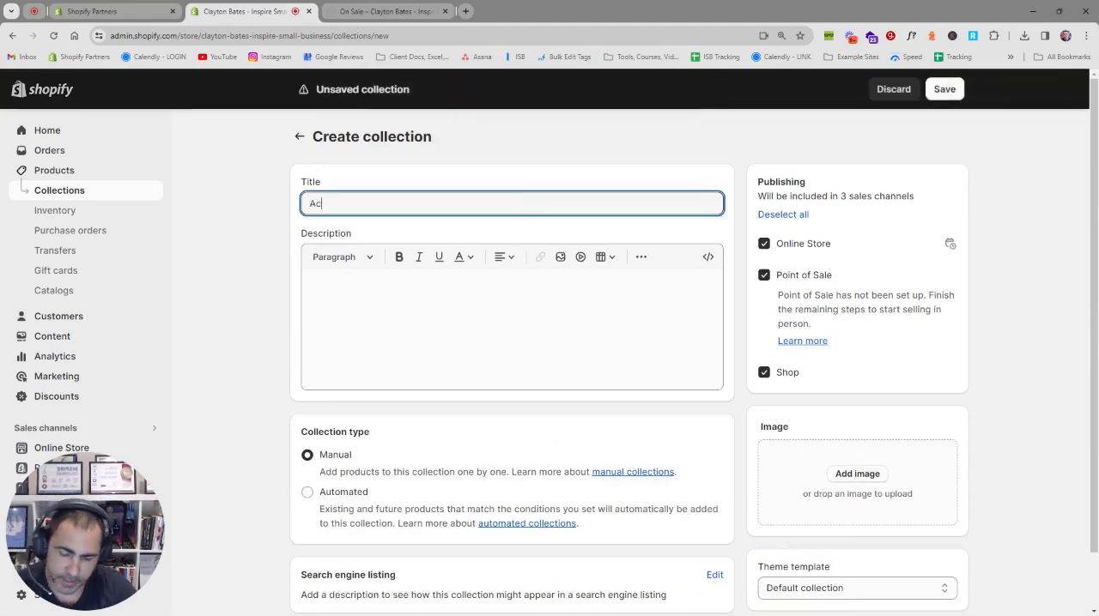
text(cessories)
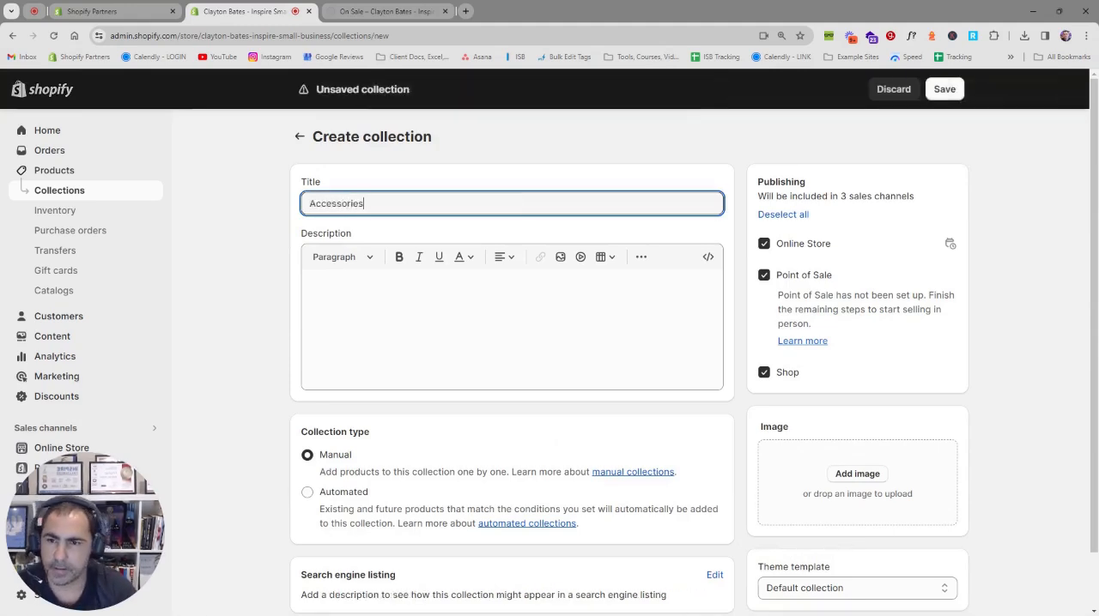
key(ctrl+a)
key(ctrl+c)
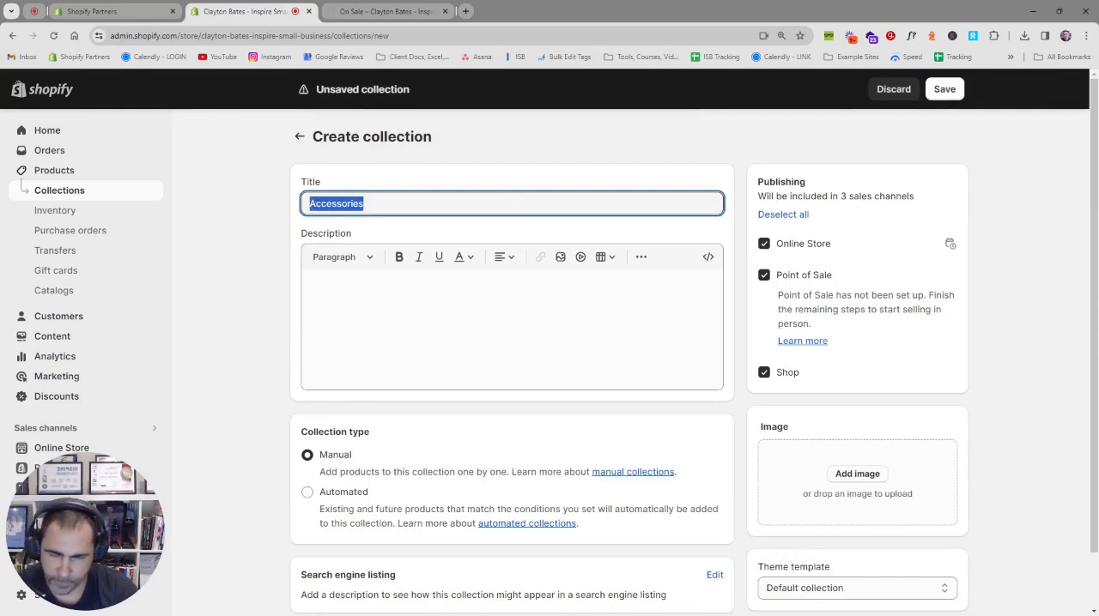
click(462, 178)
click(352, 492)
scroll(407, 456, down, 1)
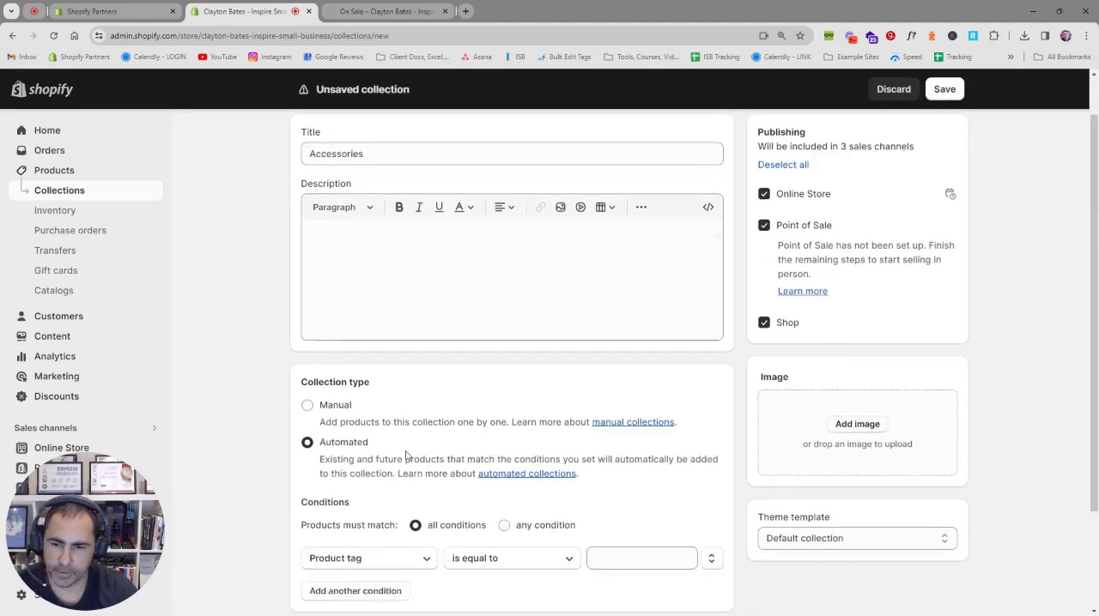
Step: Set the Accessories collection's condition to Product tag is equal to Accessories
scroll(407, 455, down, 2)
click(400, 429)
click(400, 429)
click(619, 428)
key(ctrl+v)
click(649, 397)
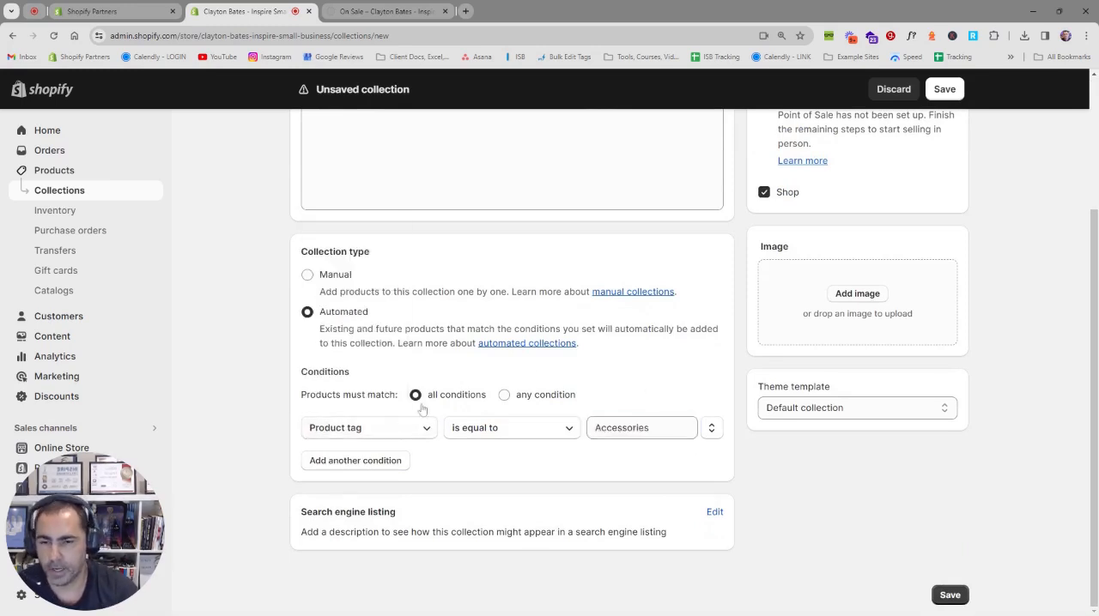
Step: Add a second condition to the Accessories collection: Inventory stock is greater than 0
click(378, 464)
click(387, 461)
click(392, 408)
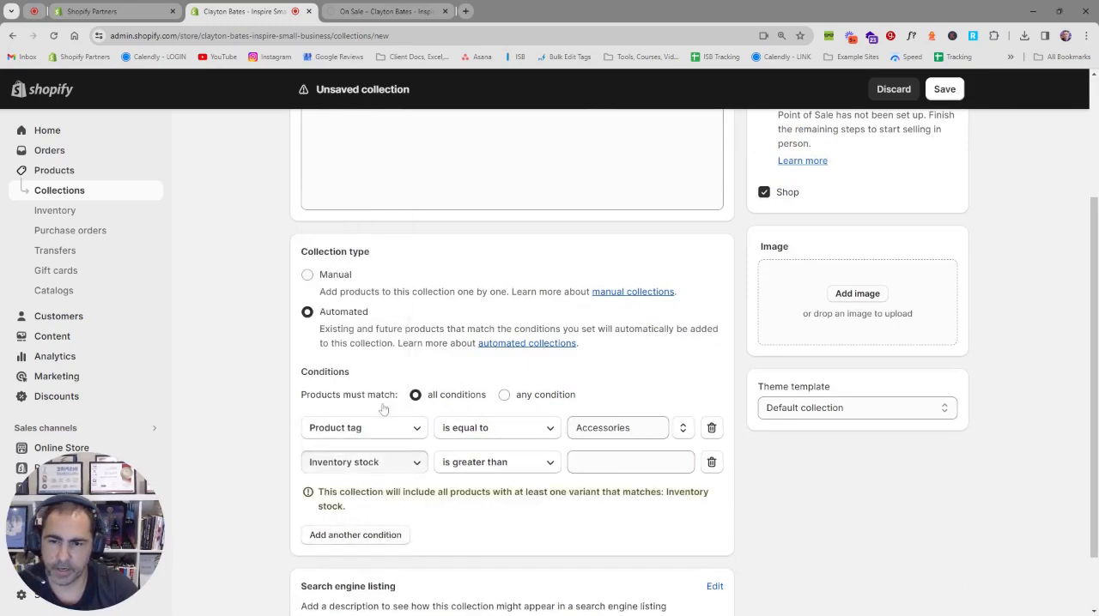
click(569, 456)
text(0)
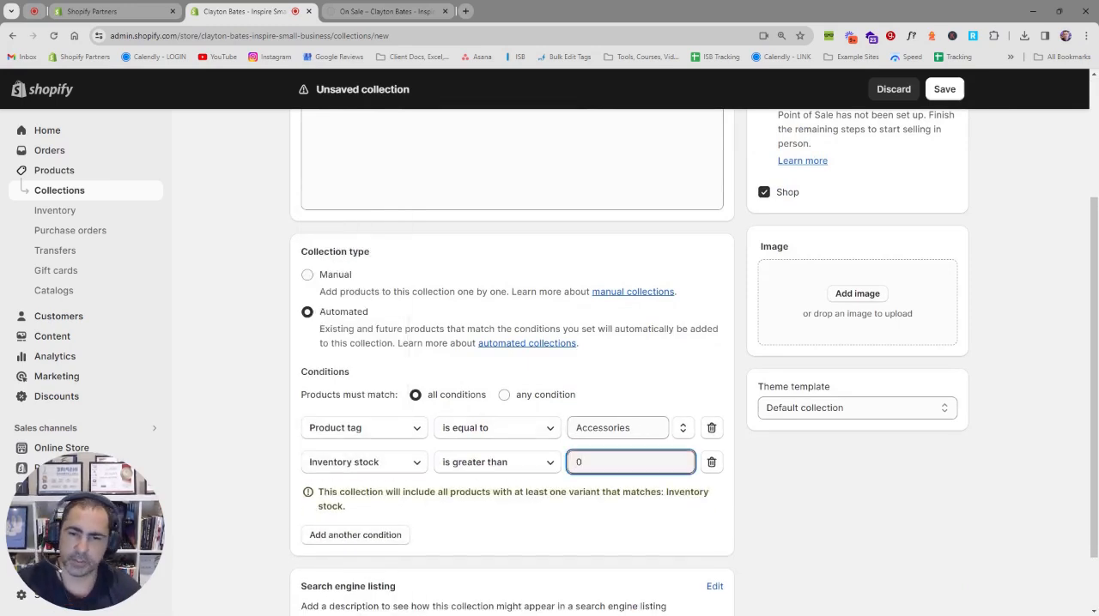
triple_click(583, 405)
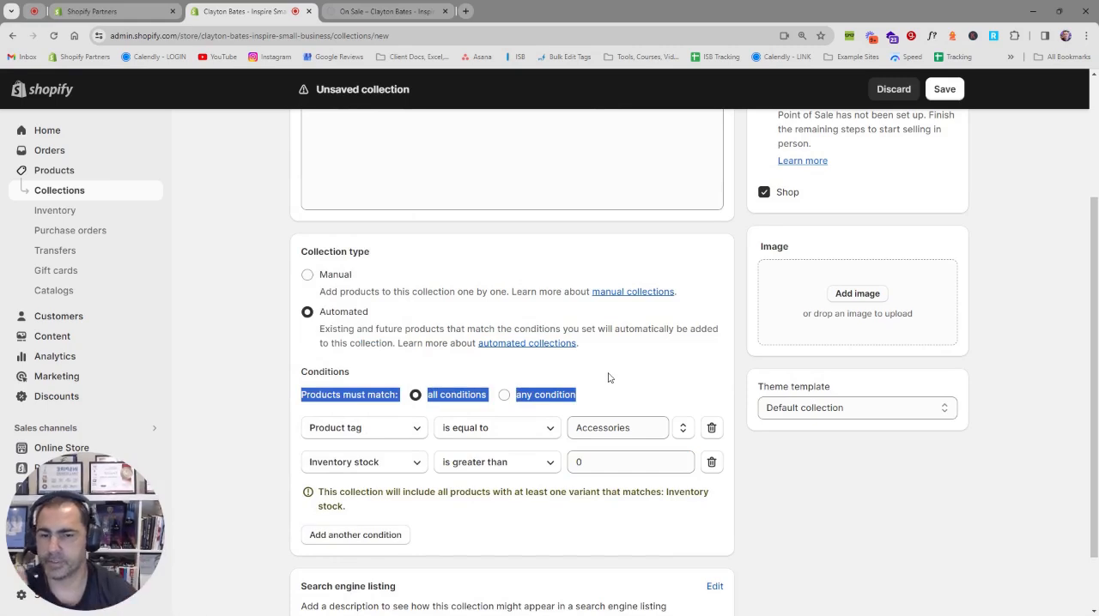
click(608, 378)
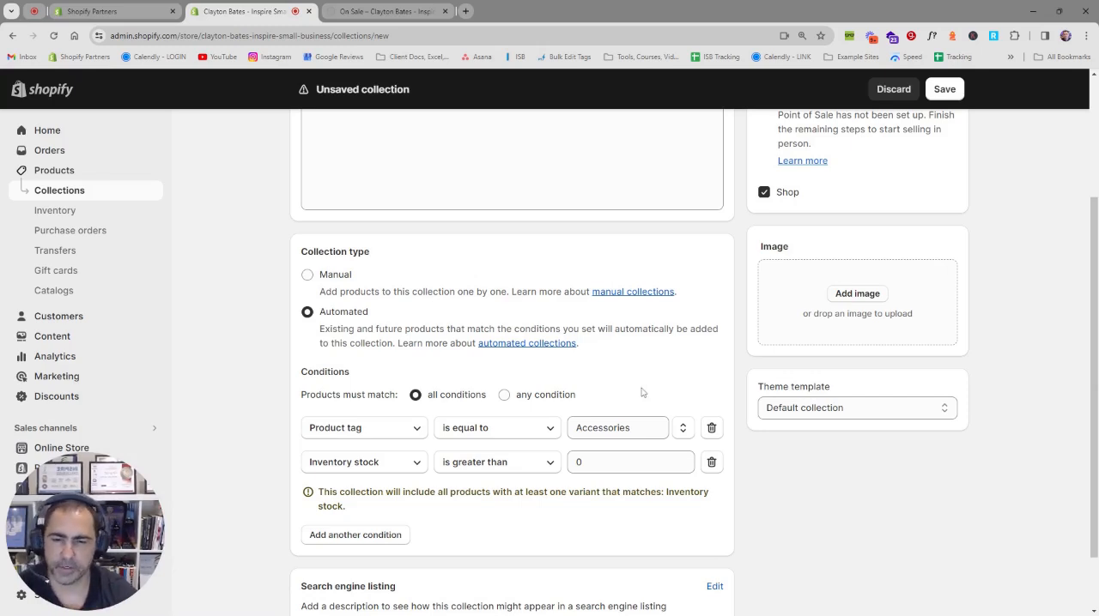
Step: Remove the Inventory stock condition and change the remaining Accessories condition to Product title contains belt
click(711, 463)
click(420, 430)
click(347, 163)
click(601, 428)
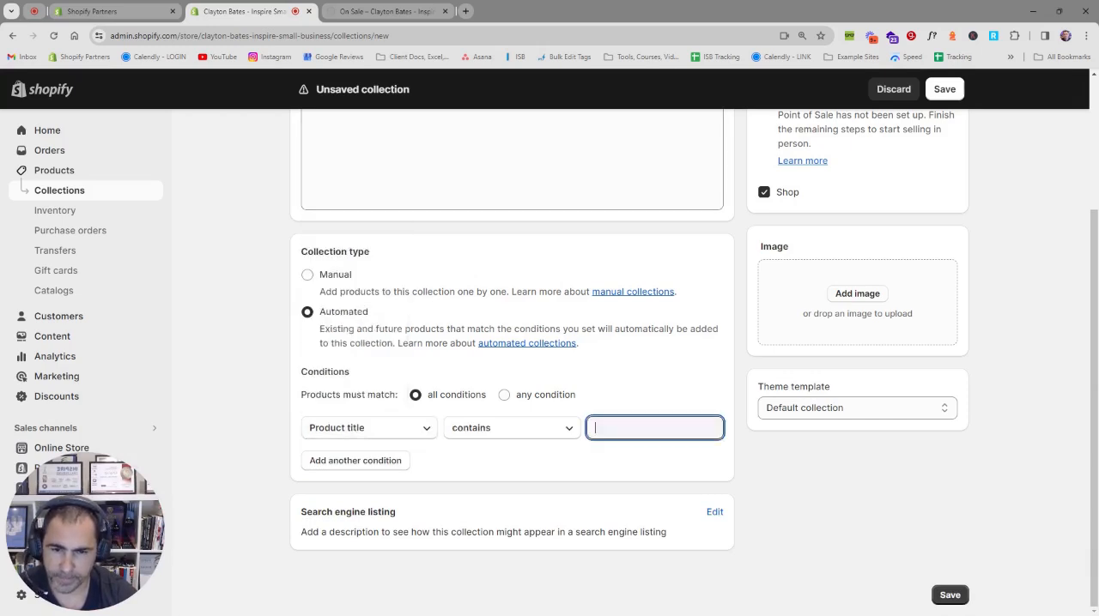
text(belt)
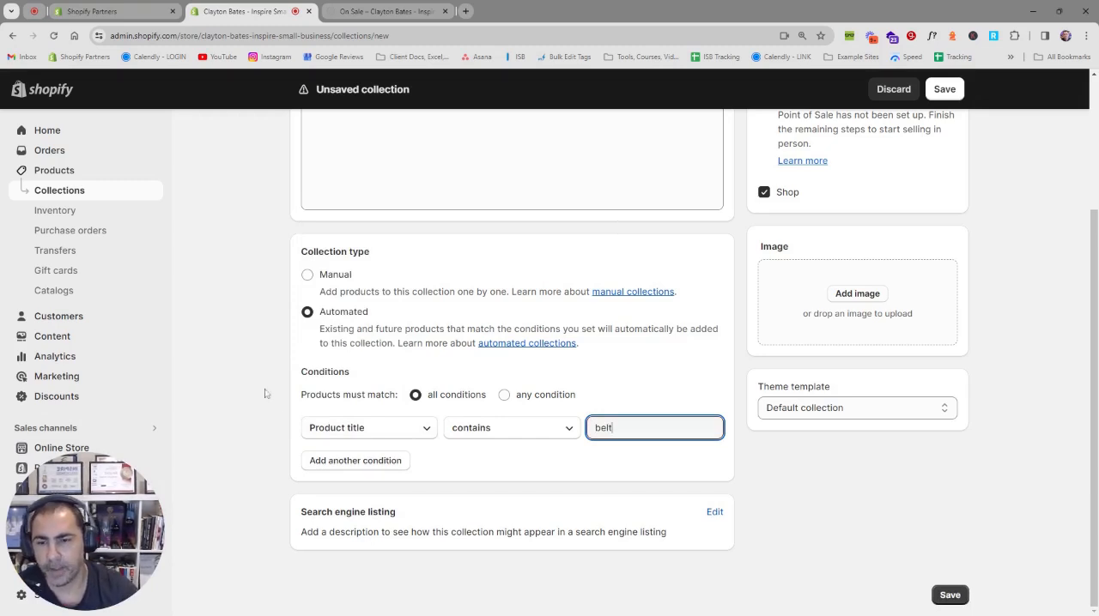
Step: Add the condition Product title contains watch and make products match any condition
click(340, 463)
click(620, 463)
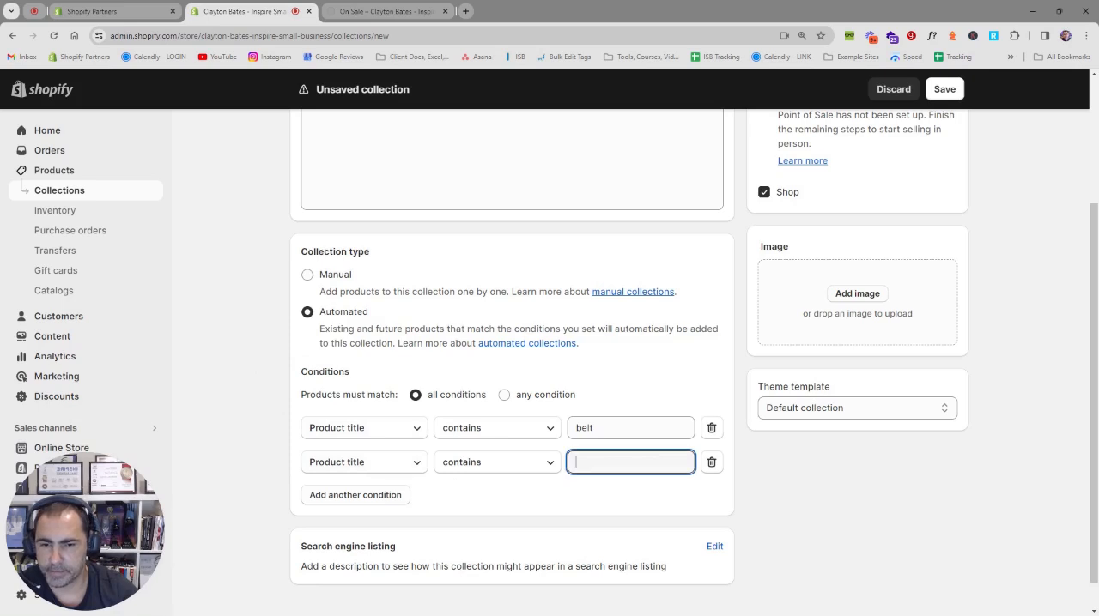
text(watch)
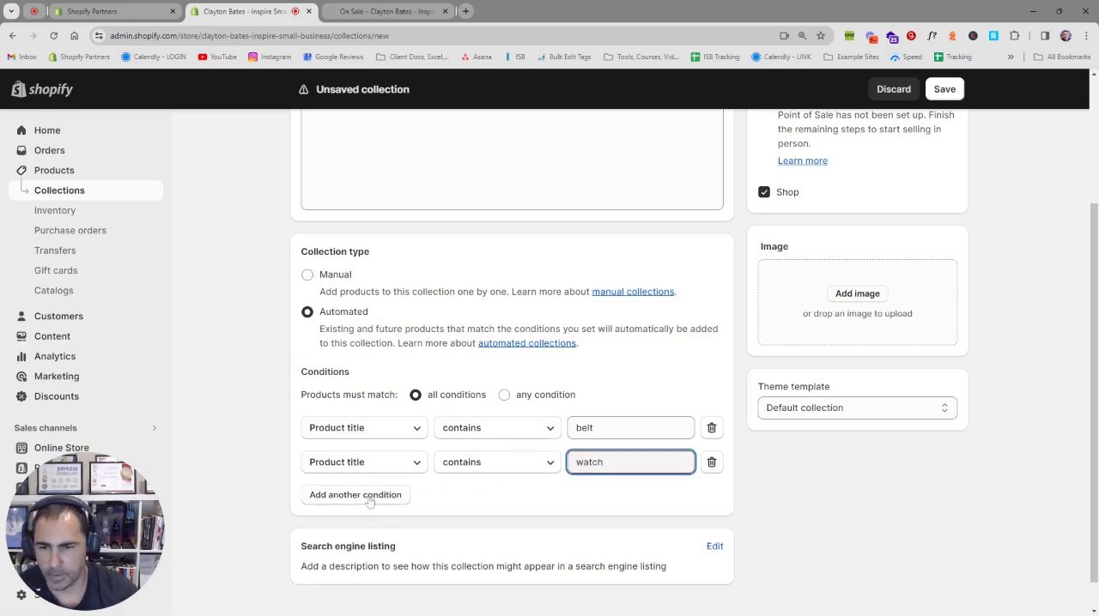
click(542, 401)
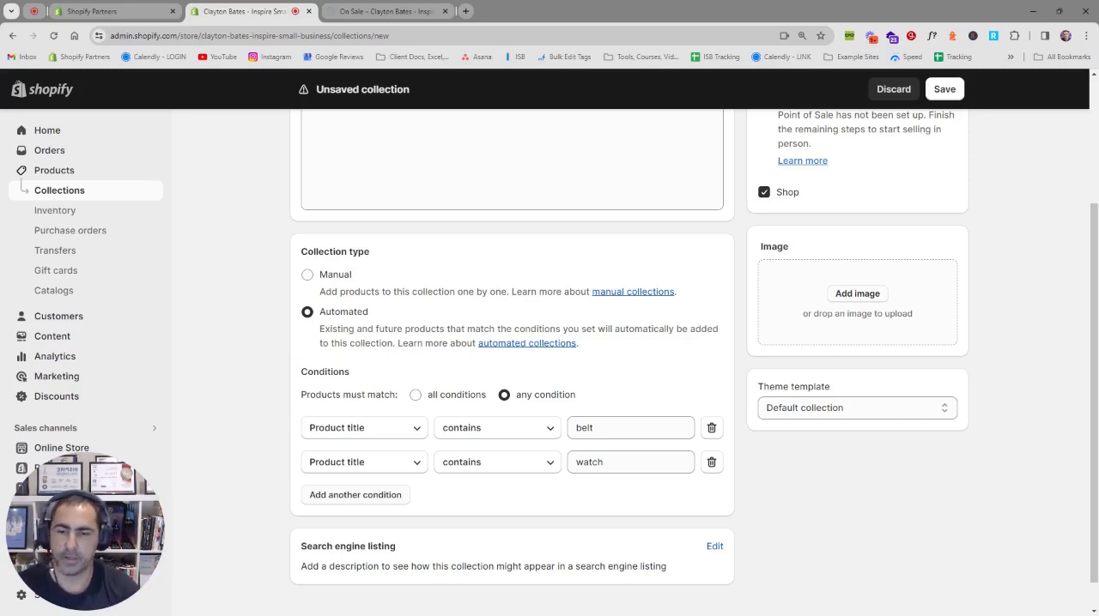
Step: Add a third condition to the Accessories collection: Product title contains handbag
click(355, 494)
text(handbag)
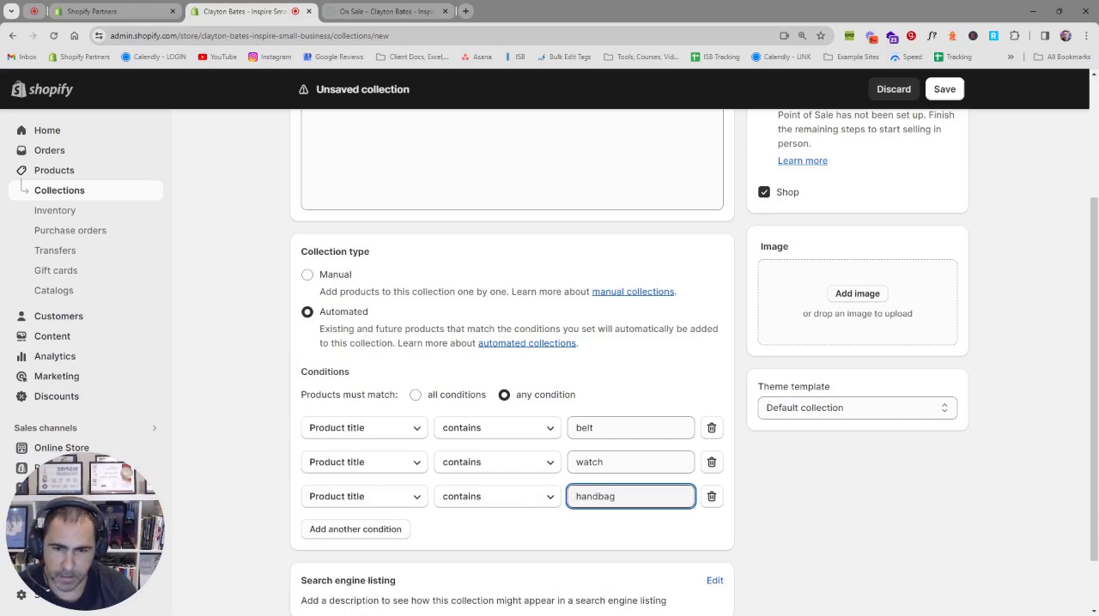
click(663, 394)
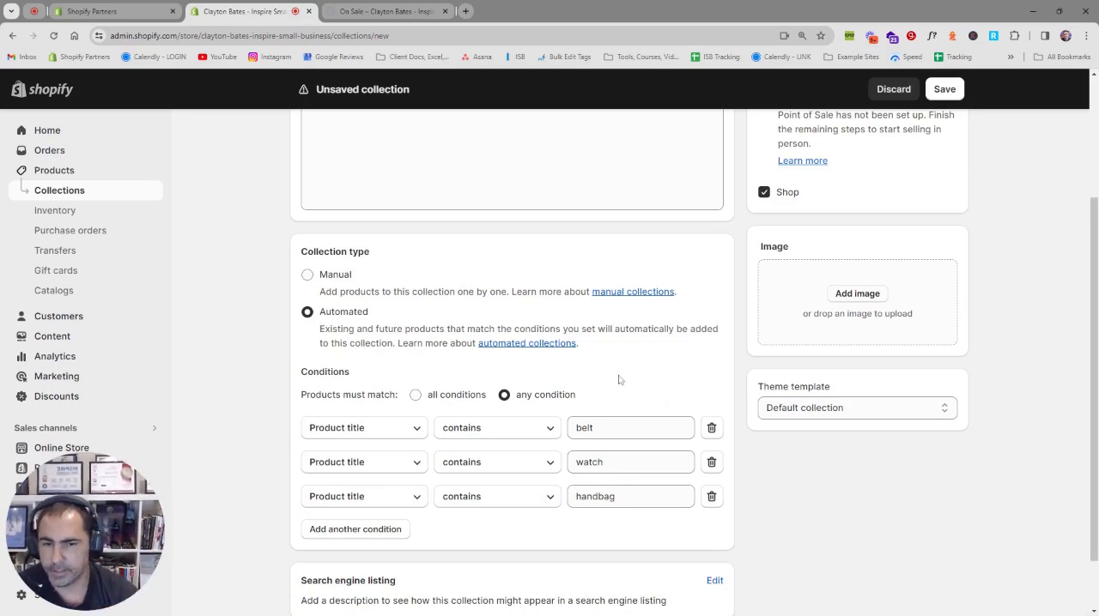
drag(582, 400, 516, 401)
click(590, 390)
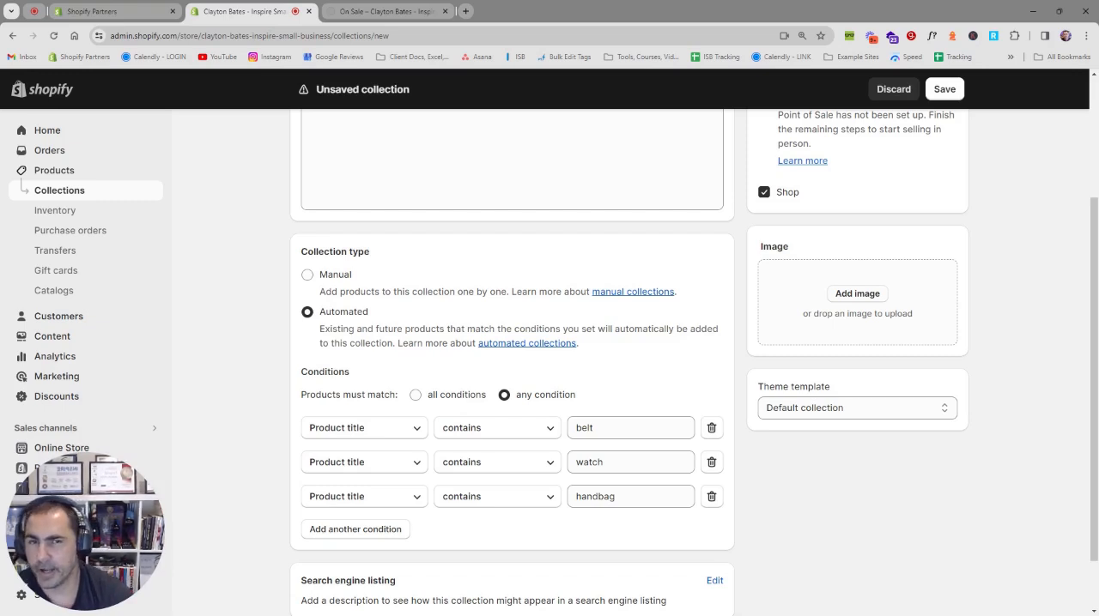
Step: Save the Accessories collection and return to the collections list
click(944, 89)
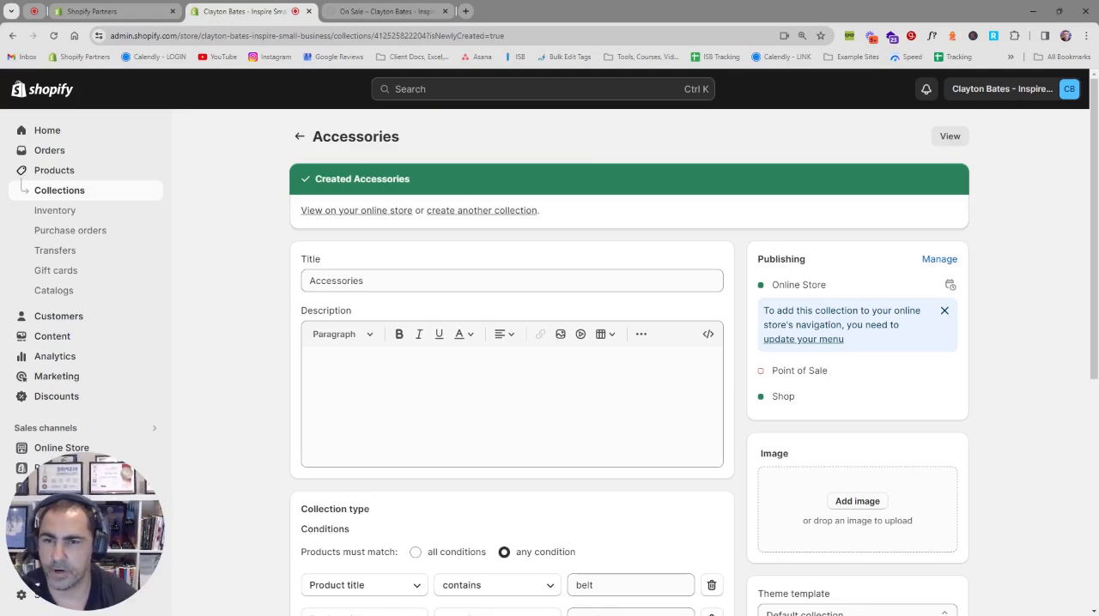
click(300, 137)
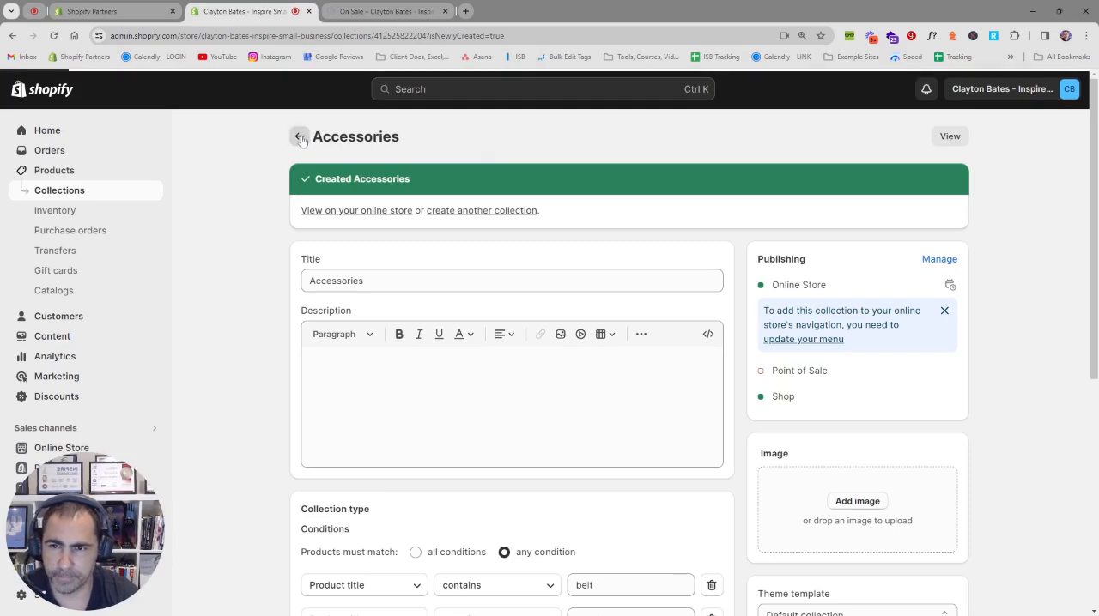
Step: Start a new collection titled "Under $20" and set its type to Automated
click(1009, 139)
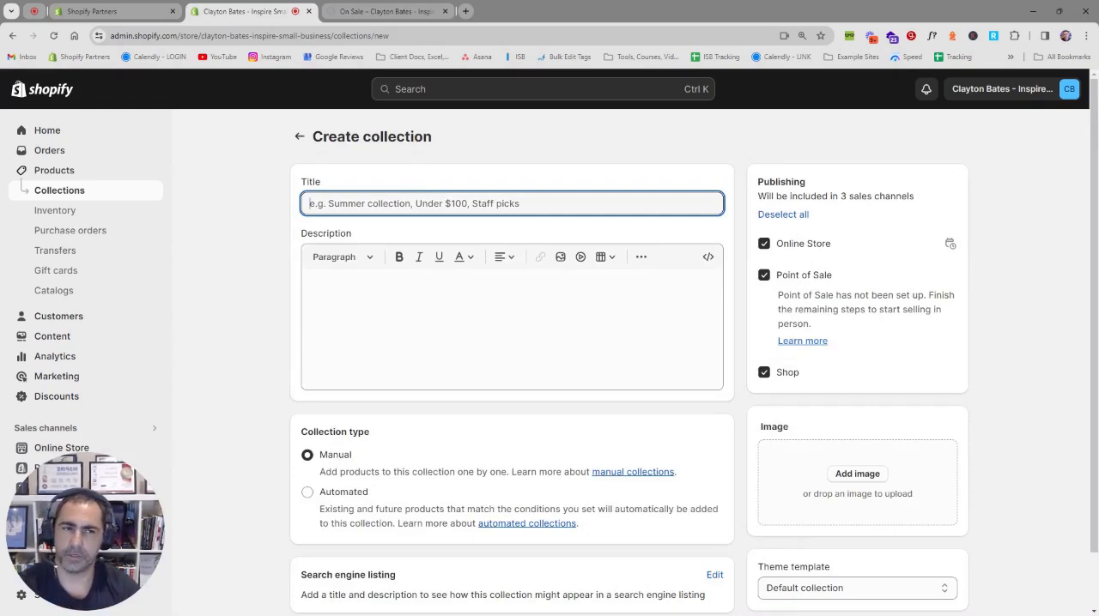
text(U)
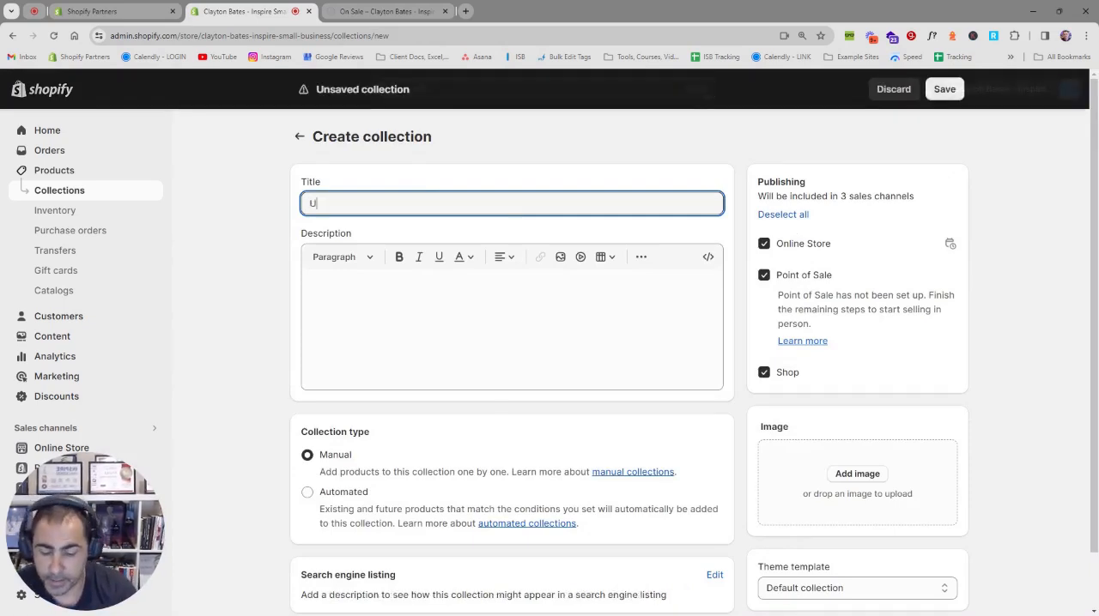
text(nder $20)
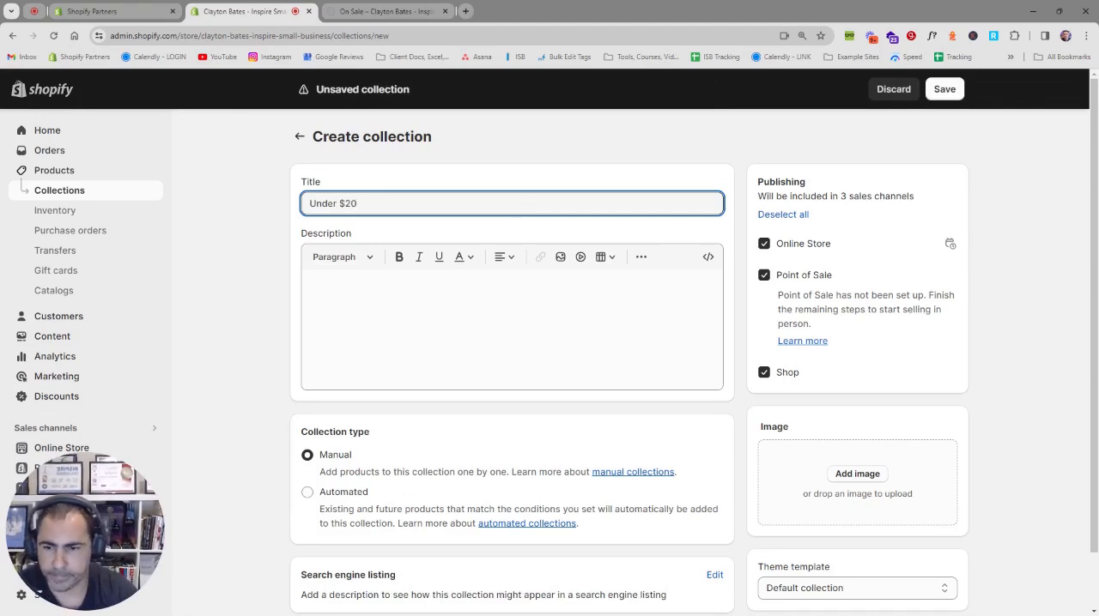
click(364, 494)
Step: Set the Under $20 collection's condition to Price is less than $20
scroll(419, 427, down, 1)
click(383, 497)
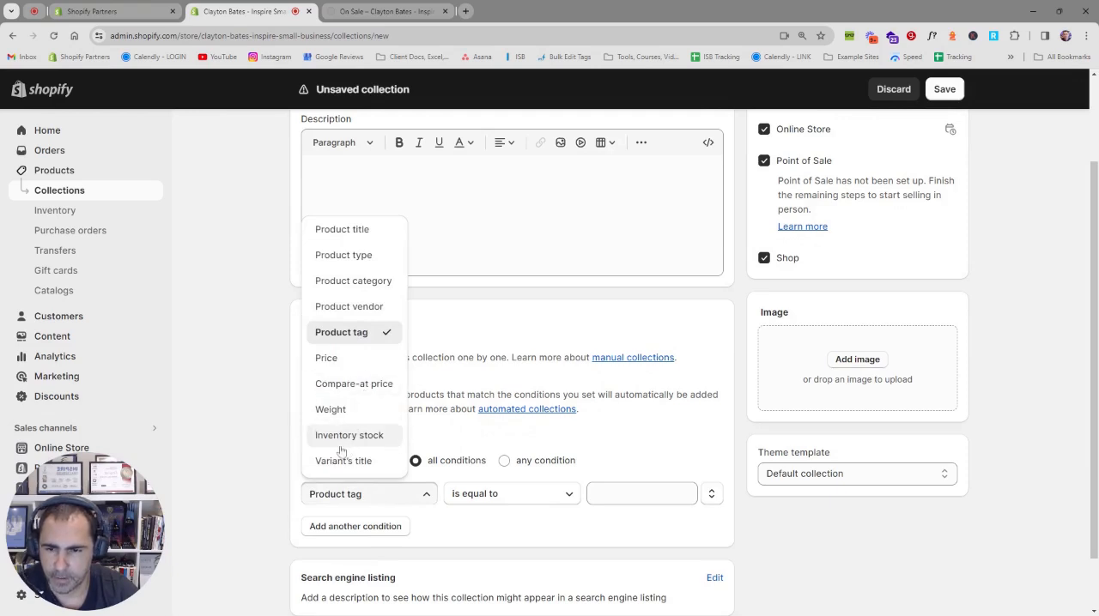
click(327, 358)
click(512, 498)
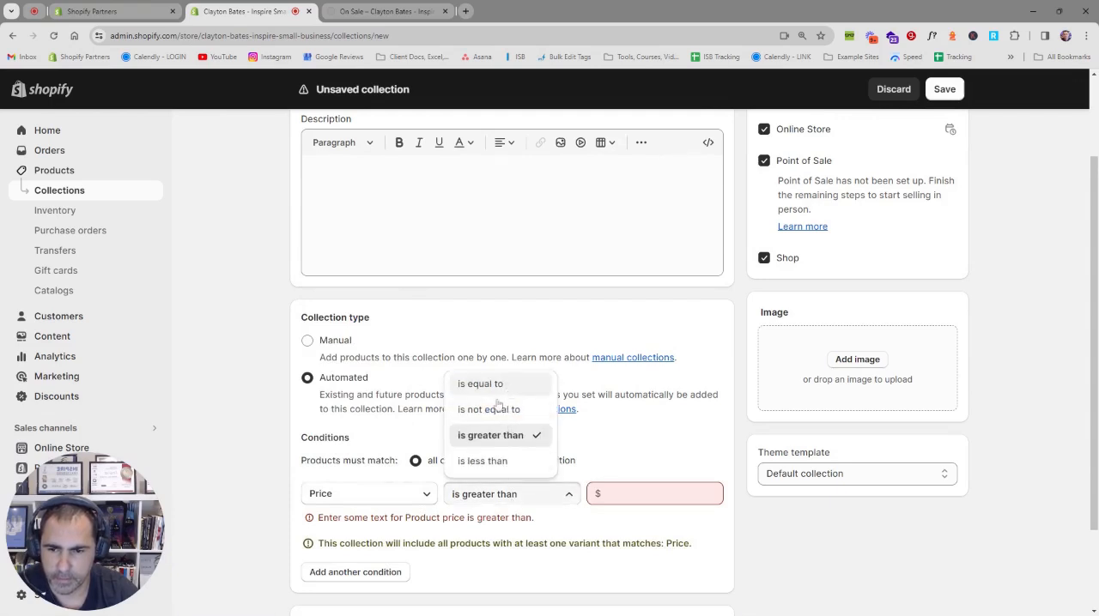
click(483, 462)
click(601, 496)
text(2)
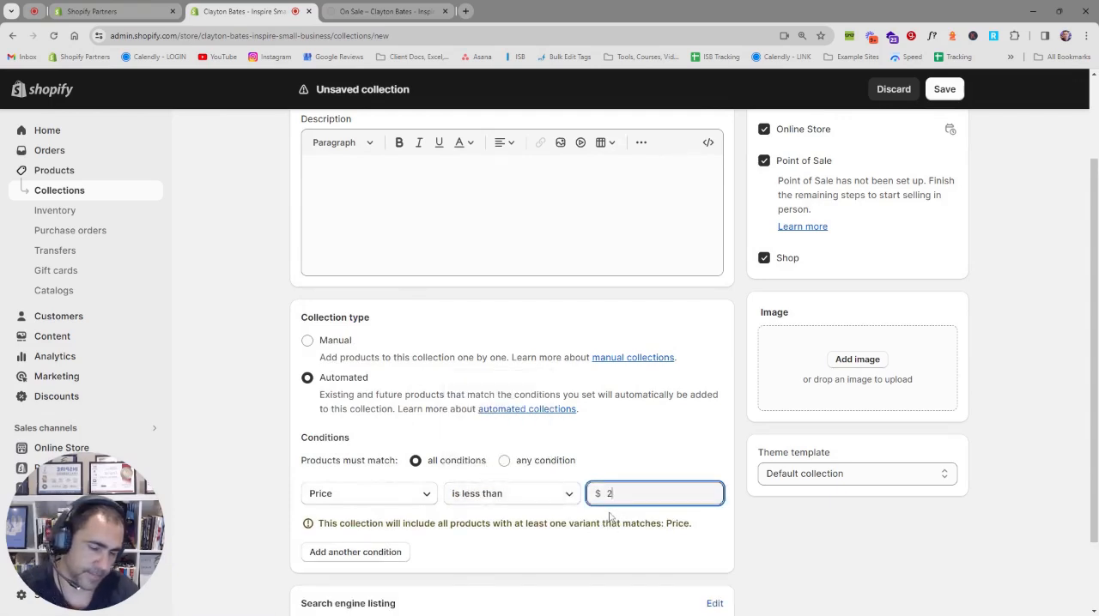
text(0.01)
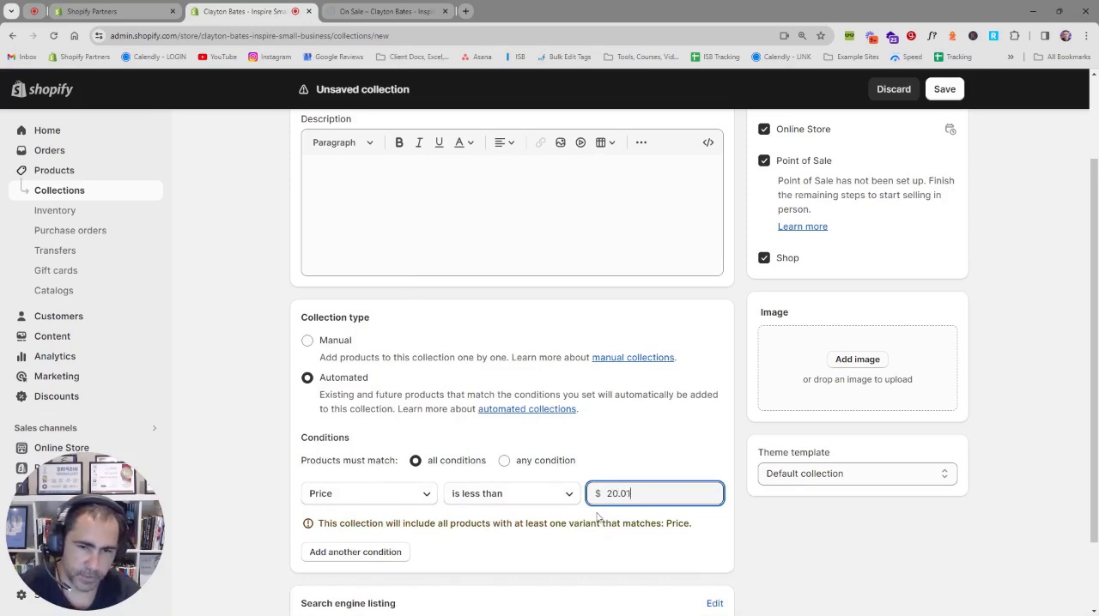
key(BackSpace)
key(BackSpace)
key(BackSpace)
click(663, 449)
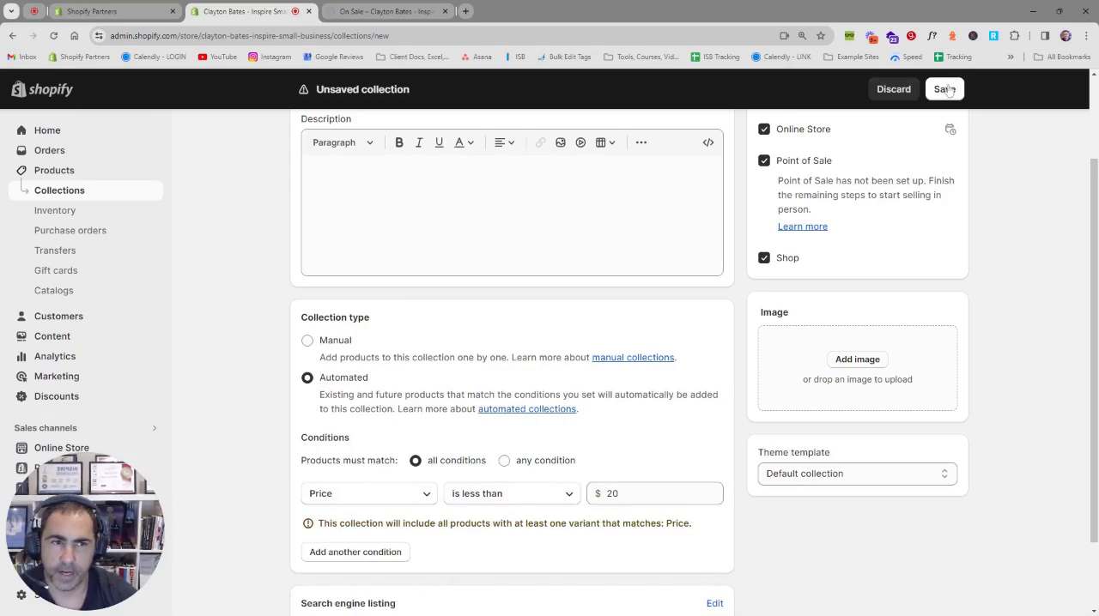
Step: Save the Under $20 collection, then review its matched products and the available condition types
click(944, 89)
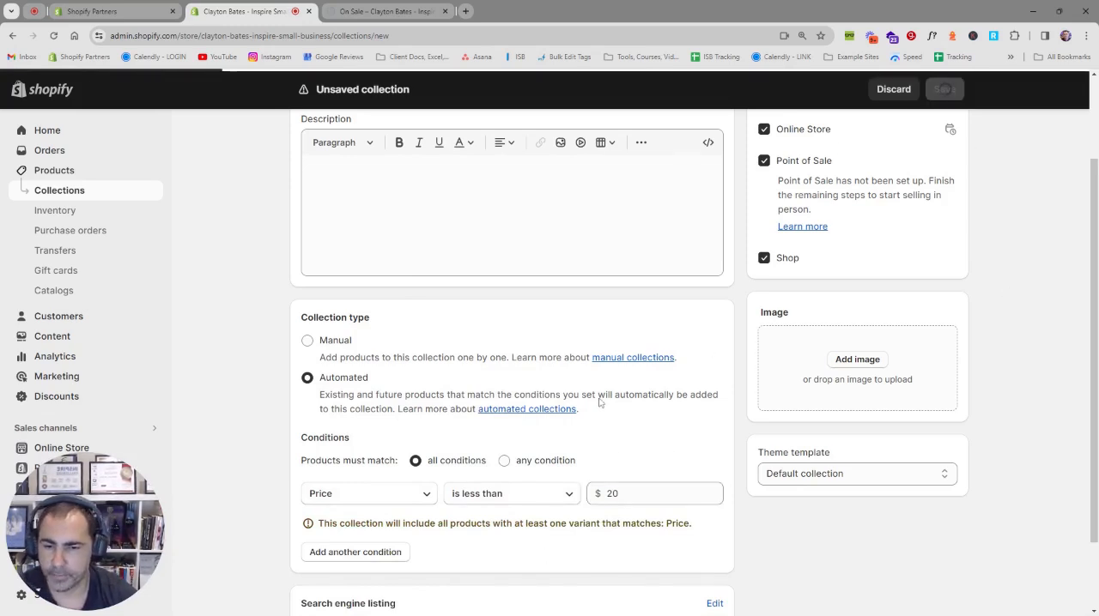
scroll(599, 404, down, 3)
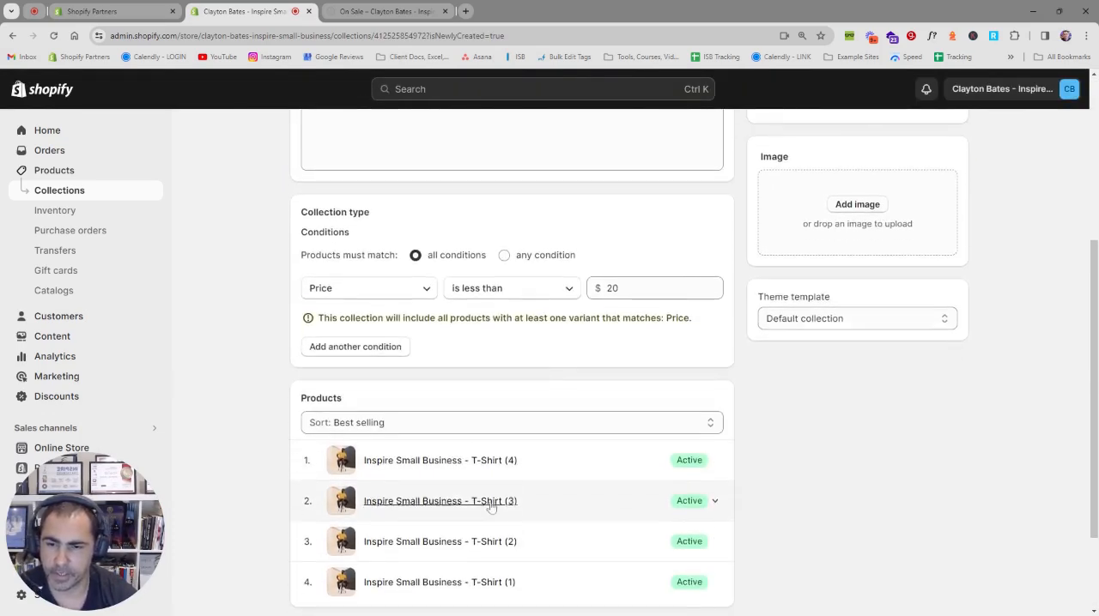
scroll(463, 480, up, 2)
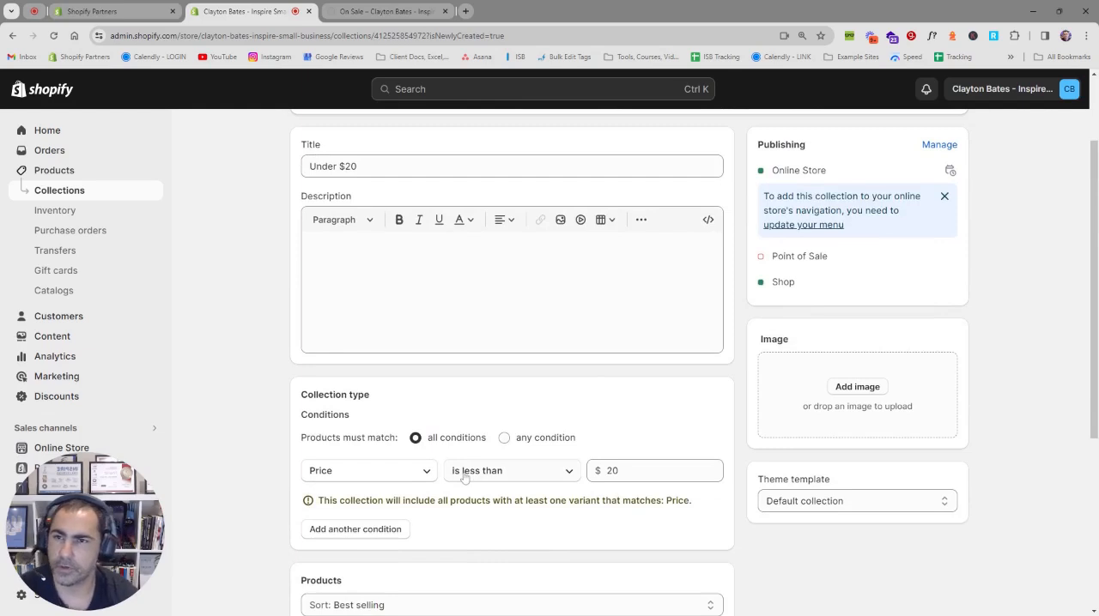
click(409, 472)
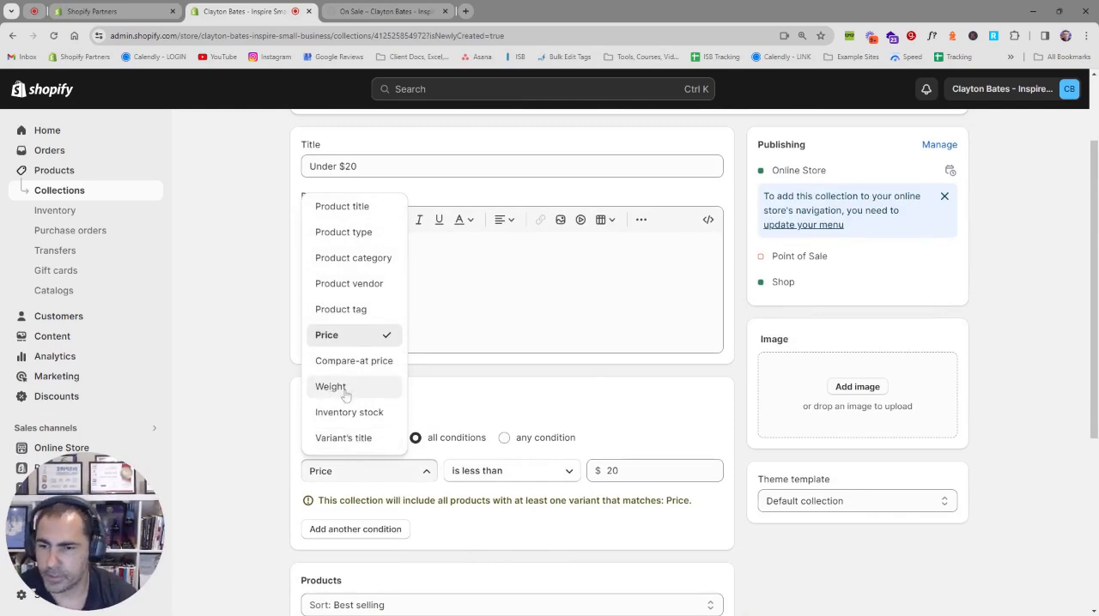
click(479, 387)
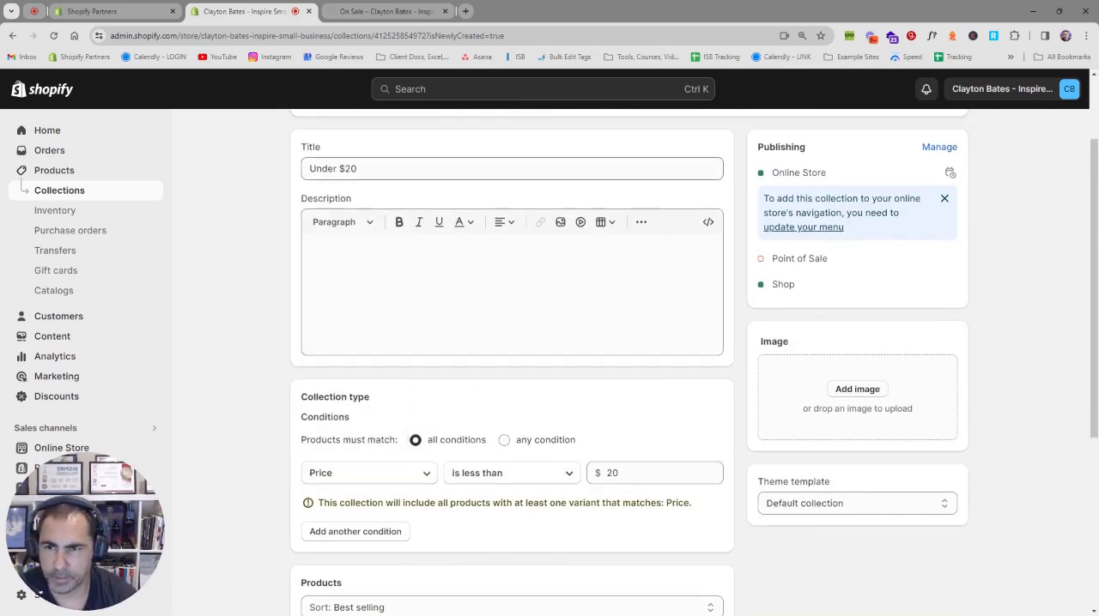
Step: Return to the collections list and start a new collection titled "Weight Under 5kgs"
click(300, 137)
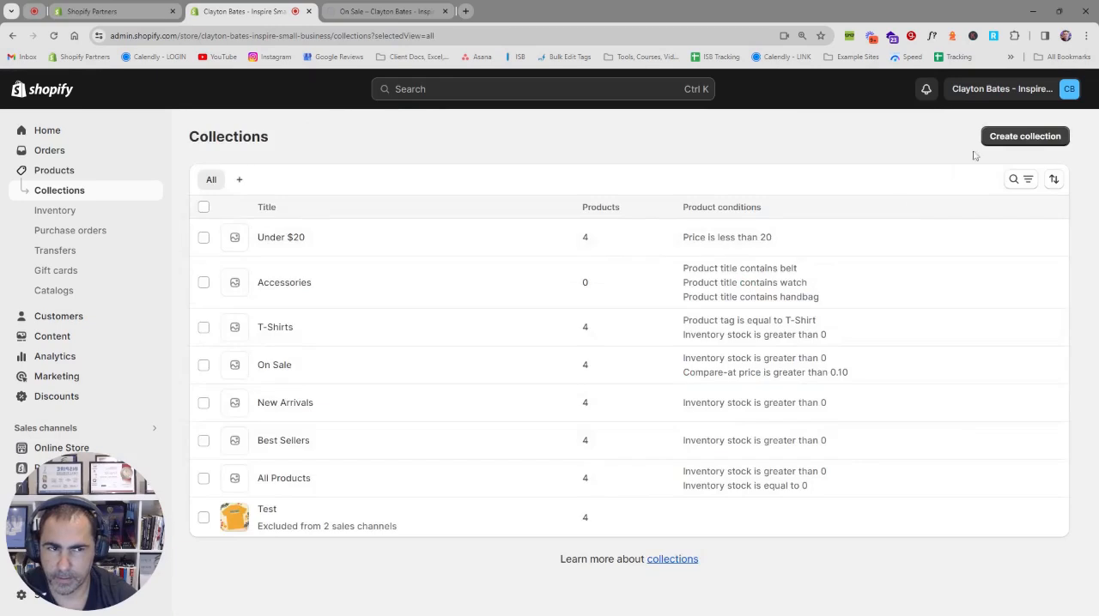
click(1022, 139)
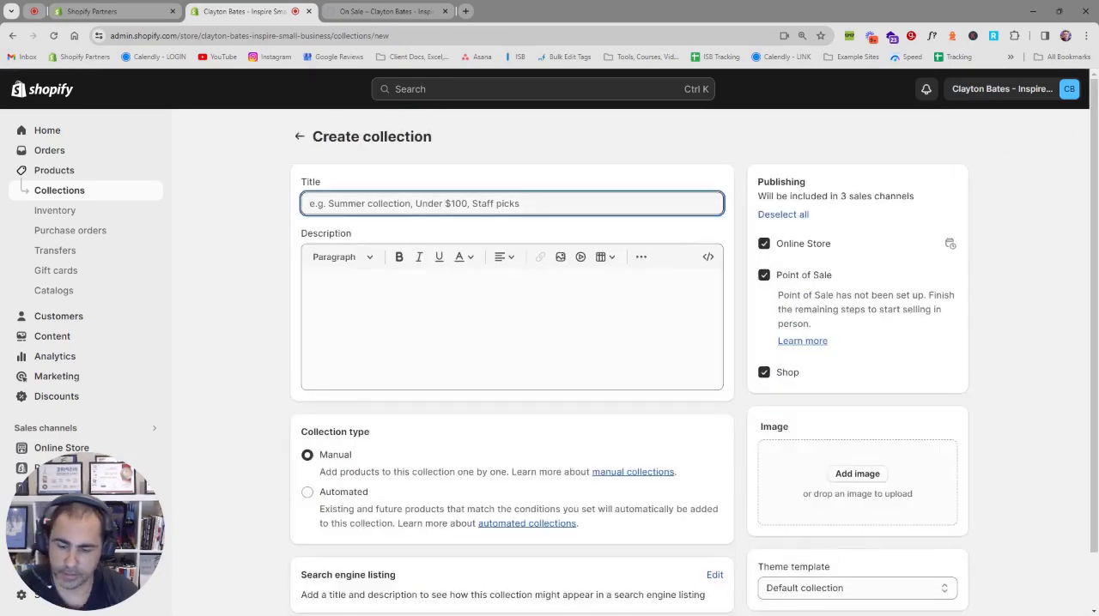
text(Weight )
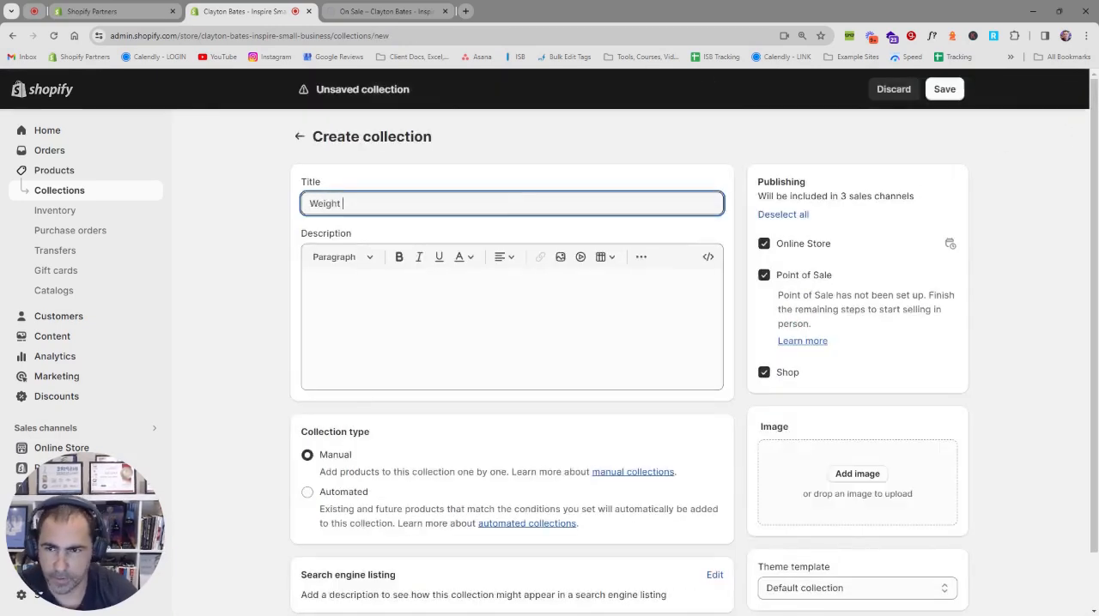
text(Under )
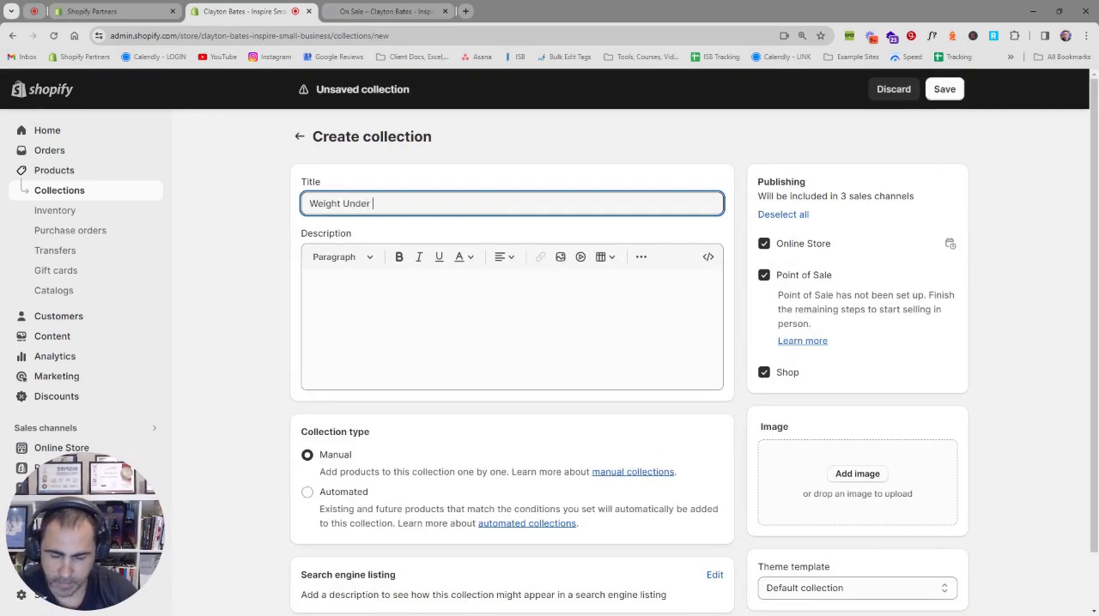
text(5kgs)
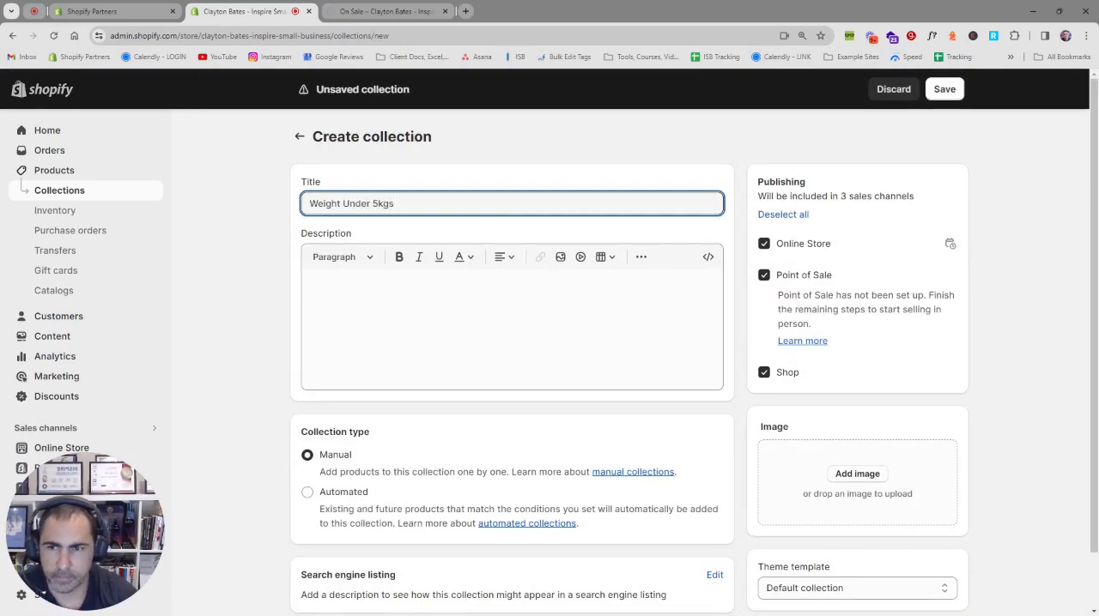
Step: Replace the new collection's title with "Everything Under 5kgs"
key(ctrl+a)
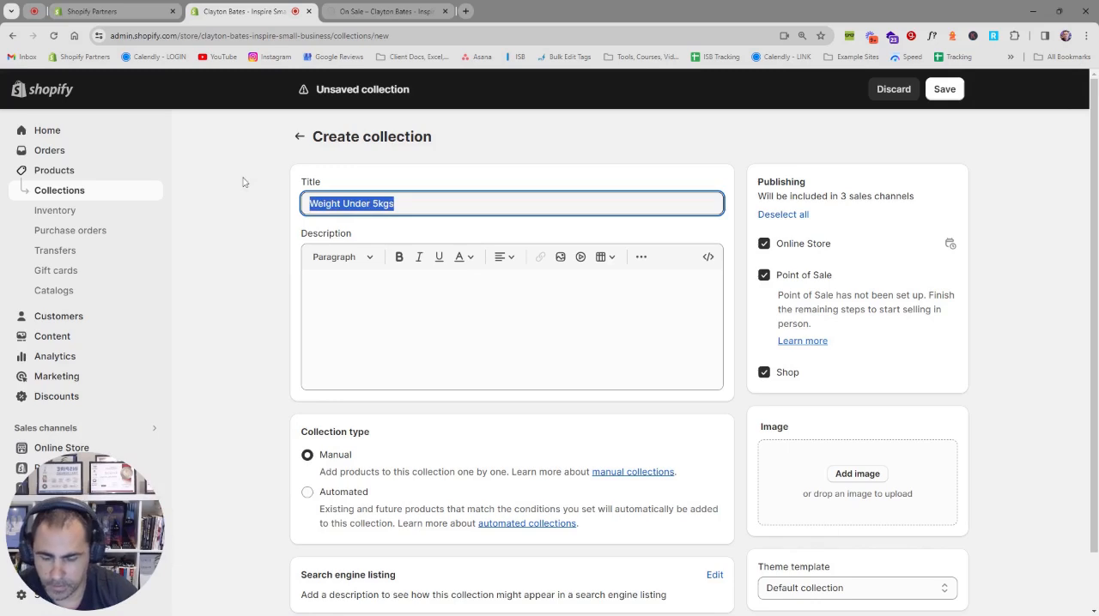
text(Everything un)
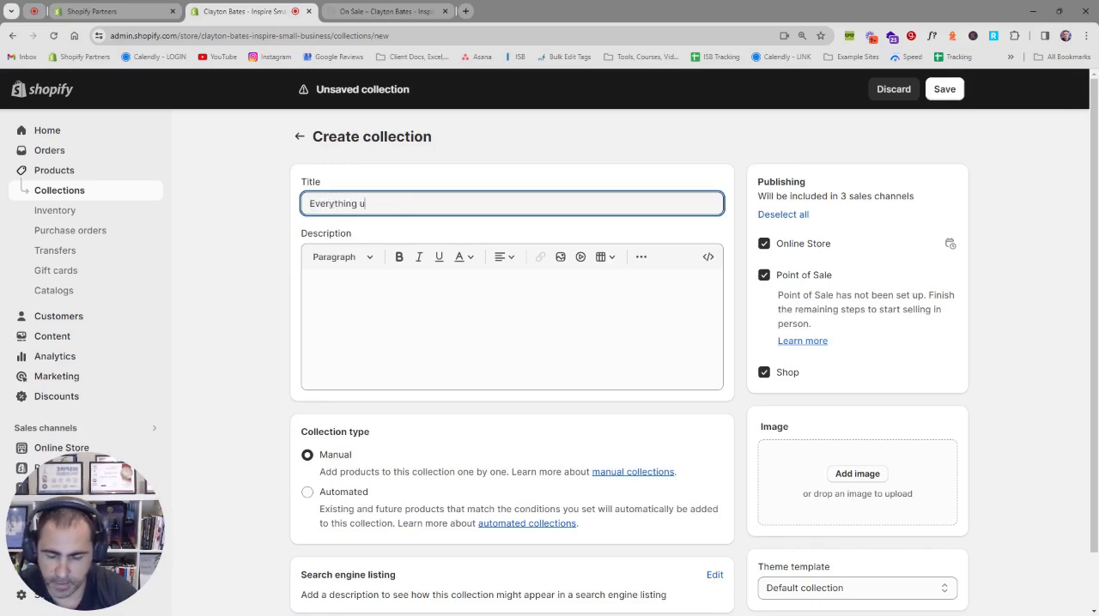
key(BackSpace)
key(BackSpace)
text(IUn)
key(BackSpace)
key(BackSpace)
key(BackSpace)
text(Under 5kgs)
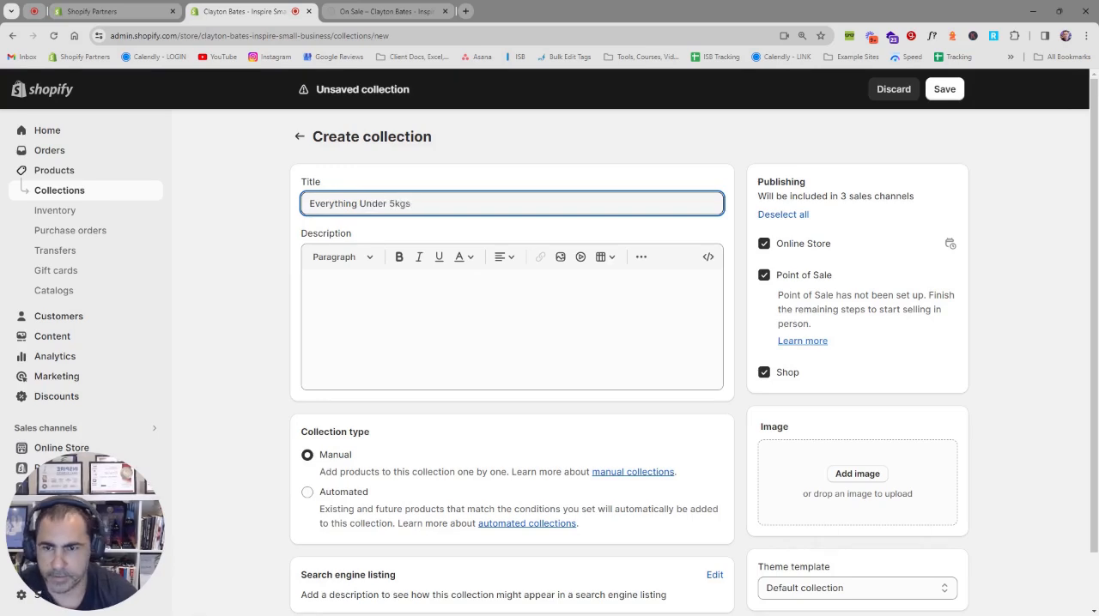
Step: Make the Everything Under 5kgs collection automated with the condition Weight is less than 5 kg
click(329, 491)
scroll(425, 441, down, 4)
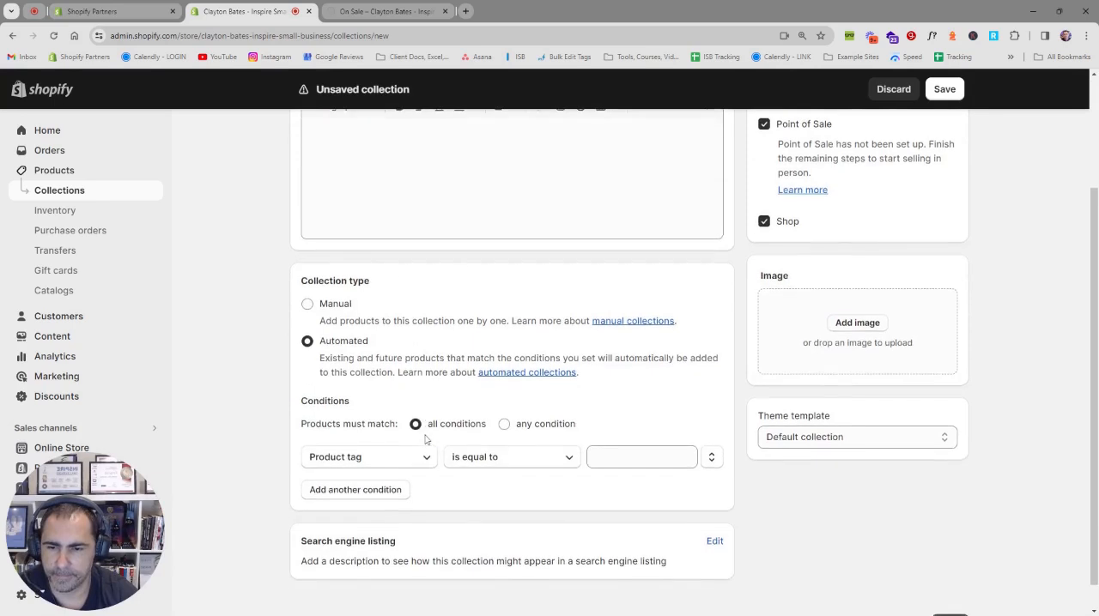
scroll(424, 441, up, 1)
click(364, 496)
click(364, 410)
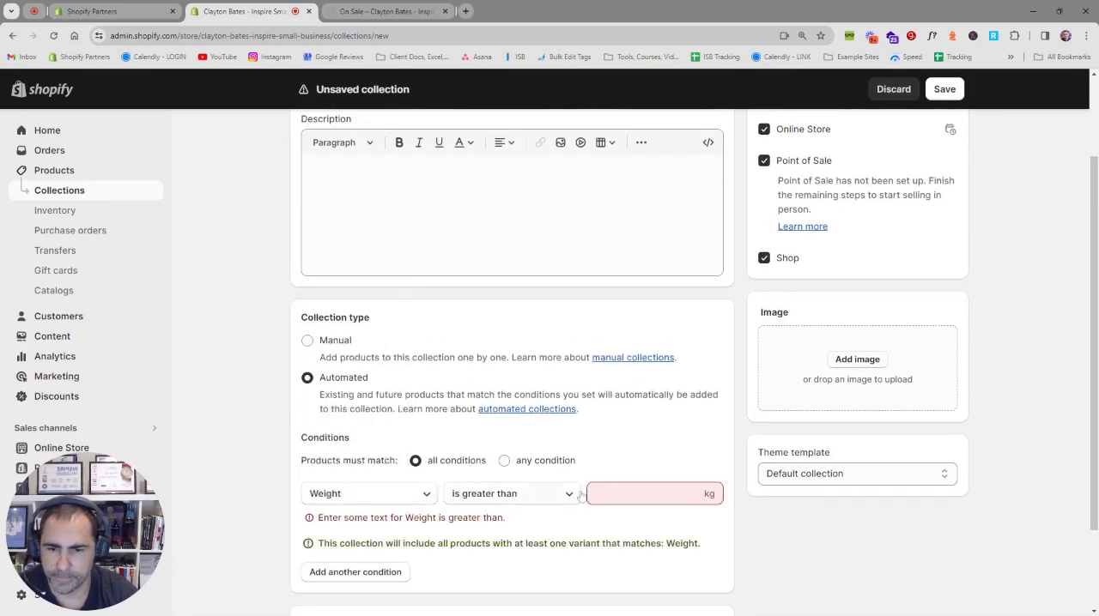
click(541, 494)
click(525, 463)
click(601, 494)
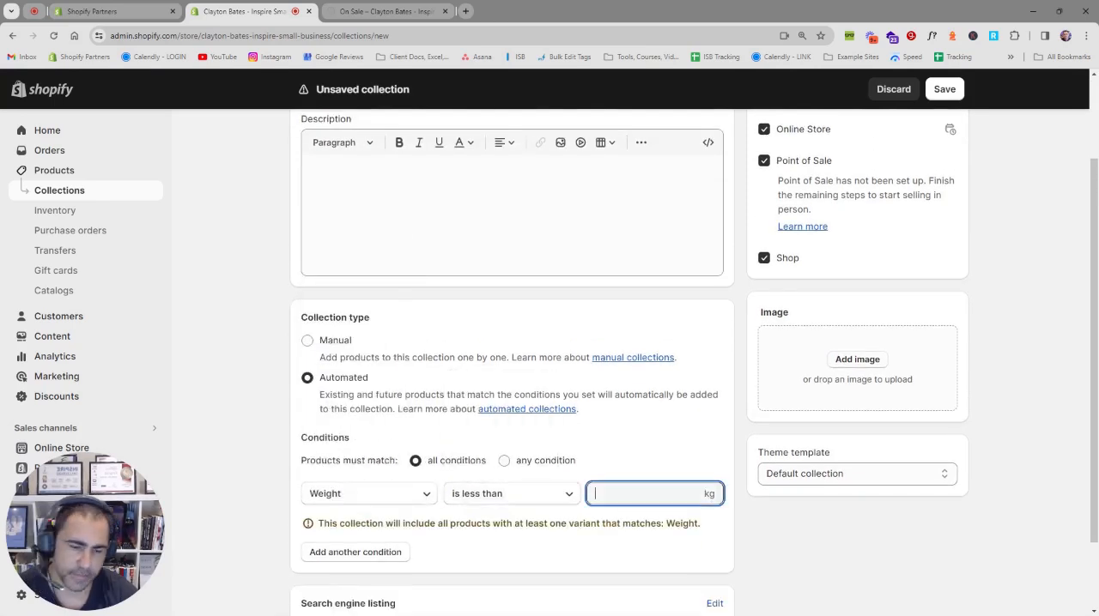
text(5)
click(638, 451)
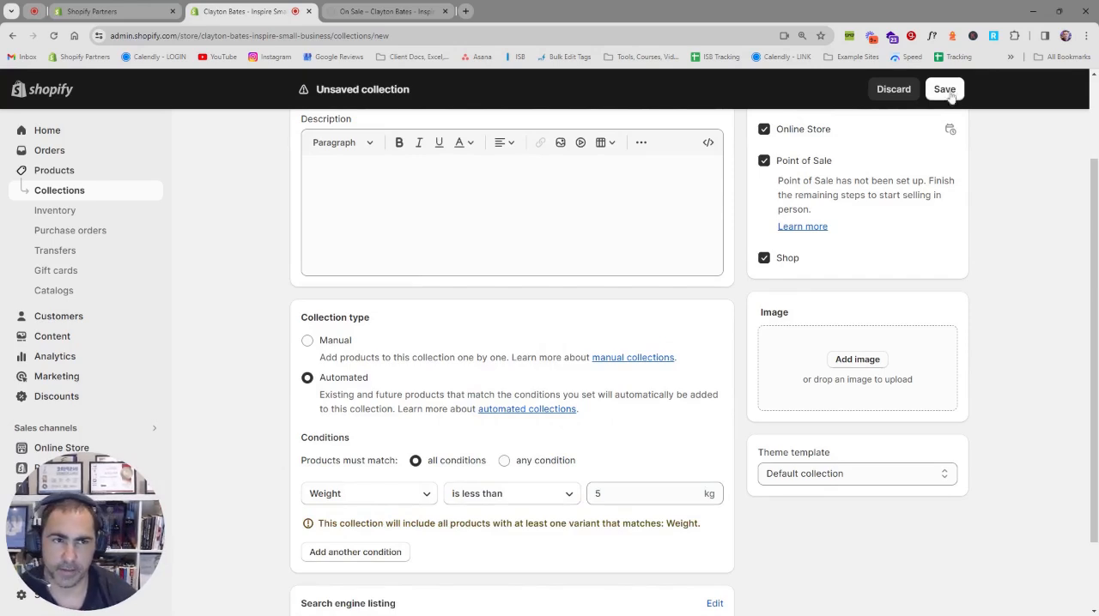
Step: Save the Everything Under 5kgs collection and look over the available condition types
click(947, 95)
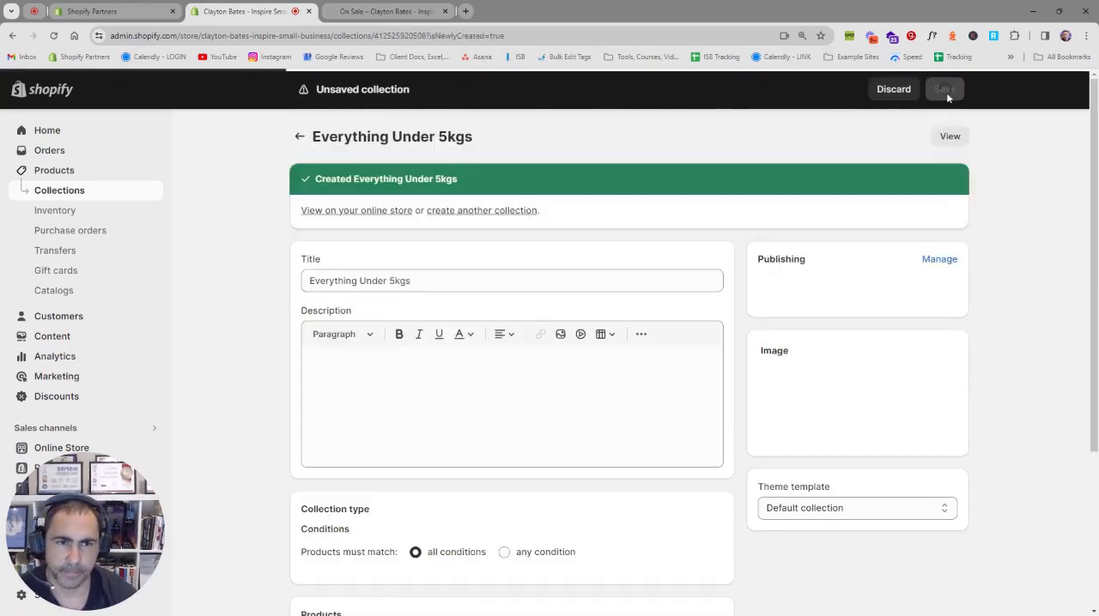
scroll(857, 415, down, 2)
click(395, 473)
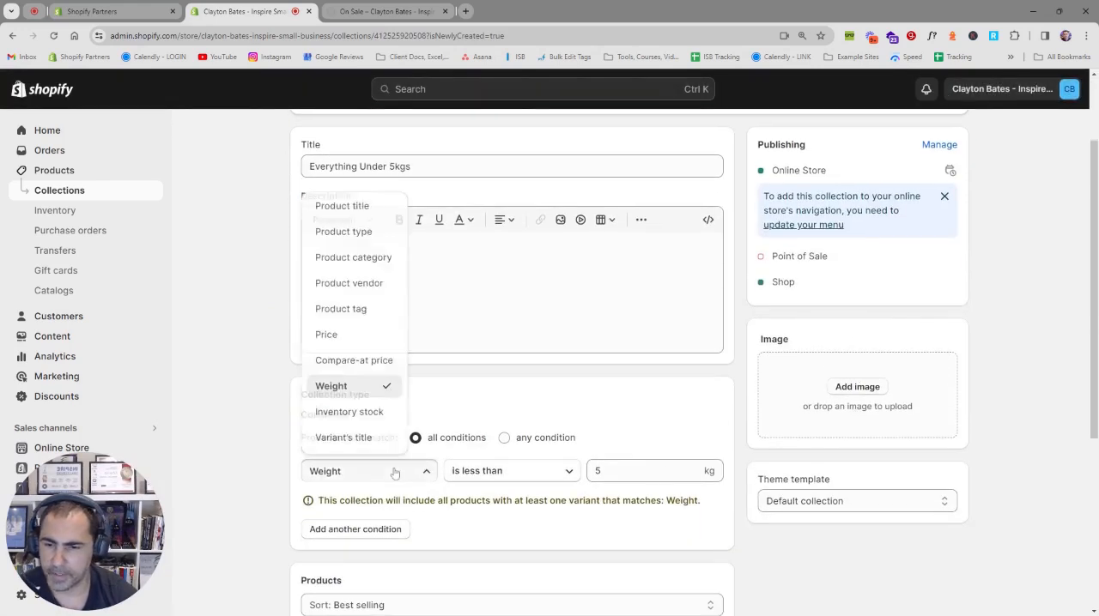
click(442, 388)
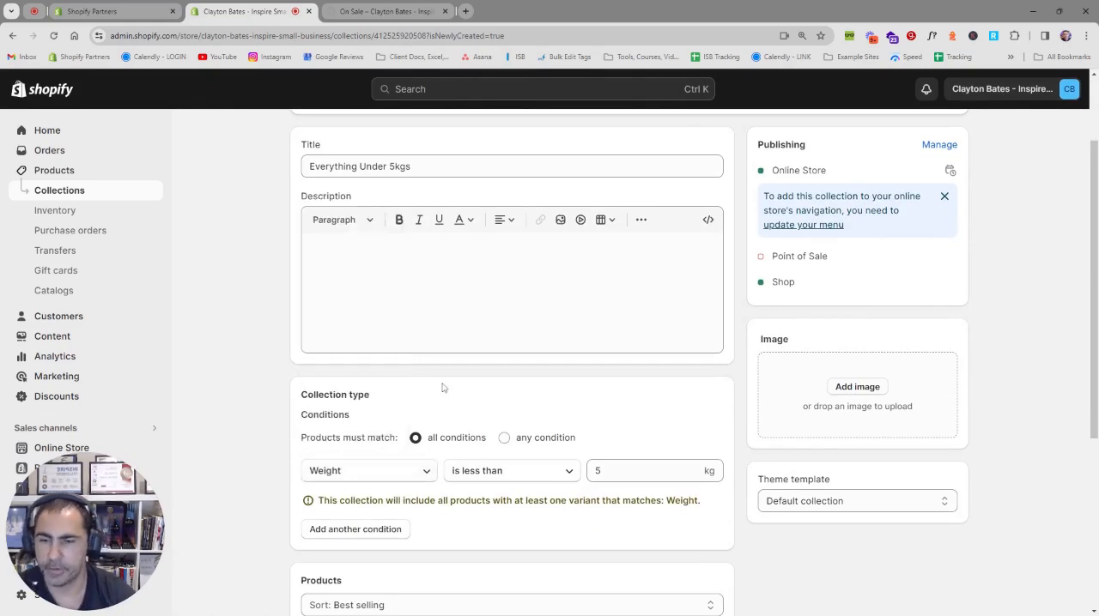